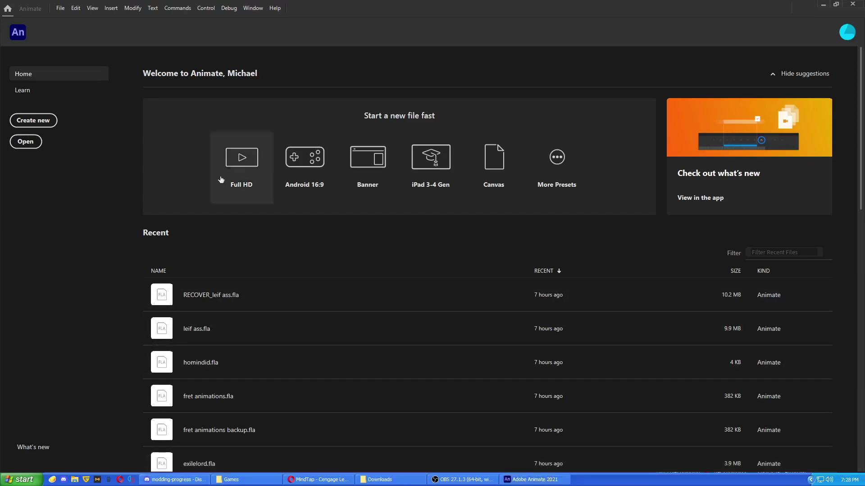
Create a new HD Character Animation document, 1280 x 720 at 24 fps, using ActionScript 3.0
left_click(39, 123)
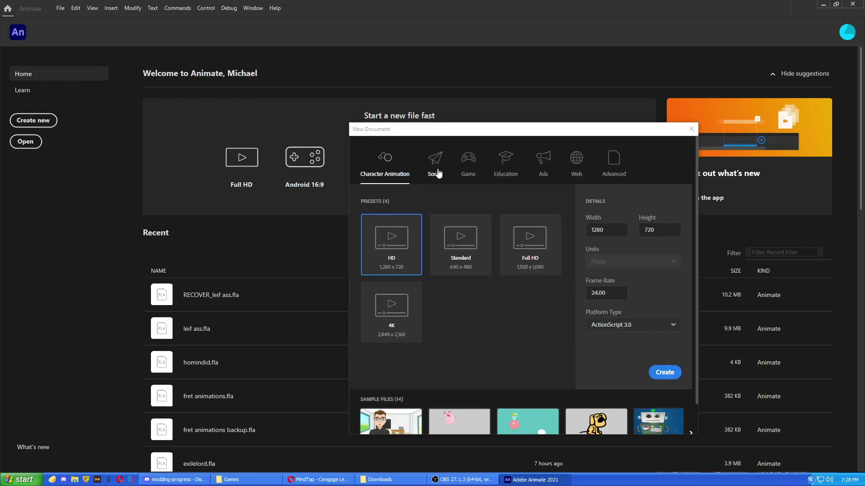
left_click(665, 373)
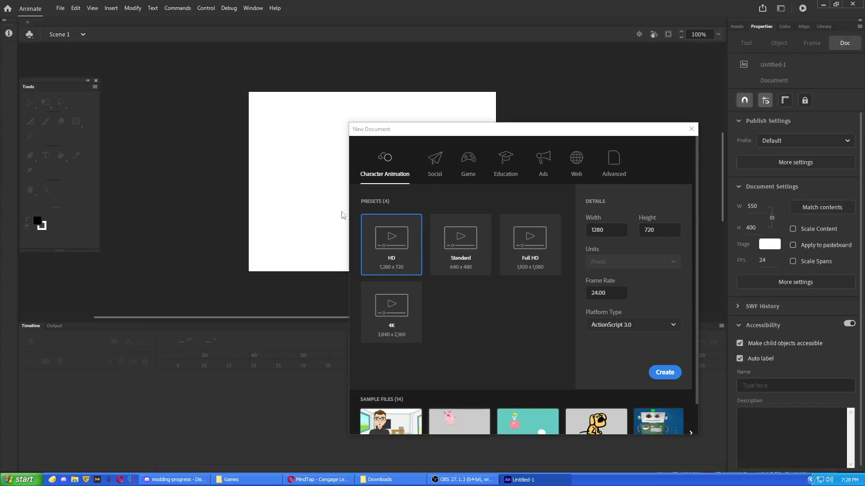
left_click(690, 130)
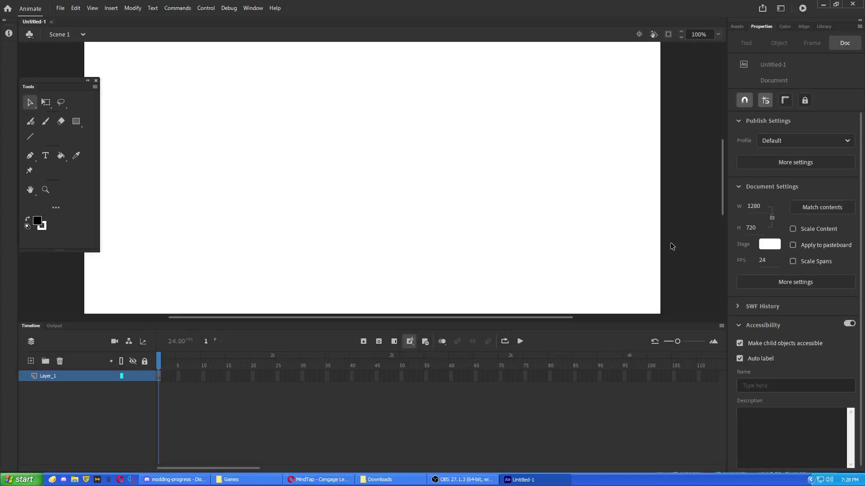
Select the Classic Brush and look over the available assets, color, alignment and library options
left_click(741, 27)
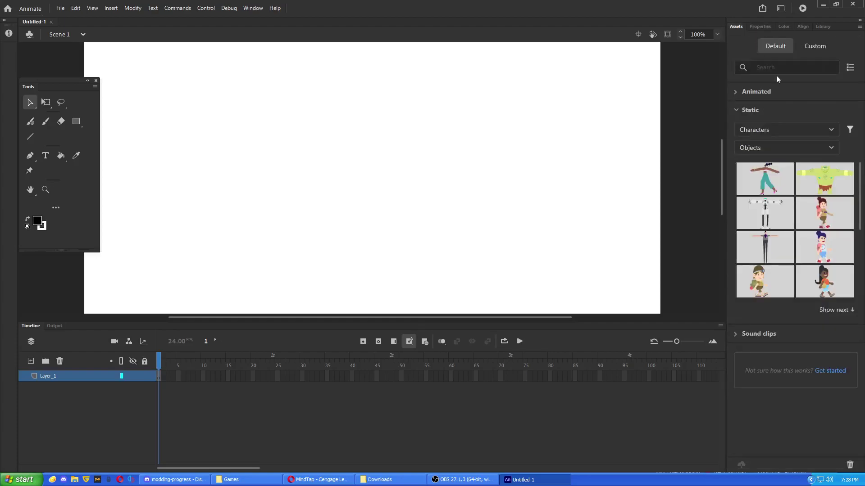
left_click(761, 26)
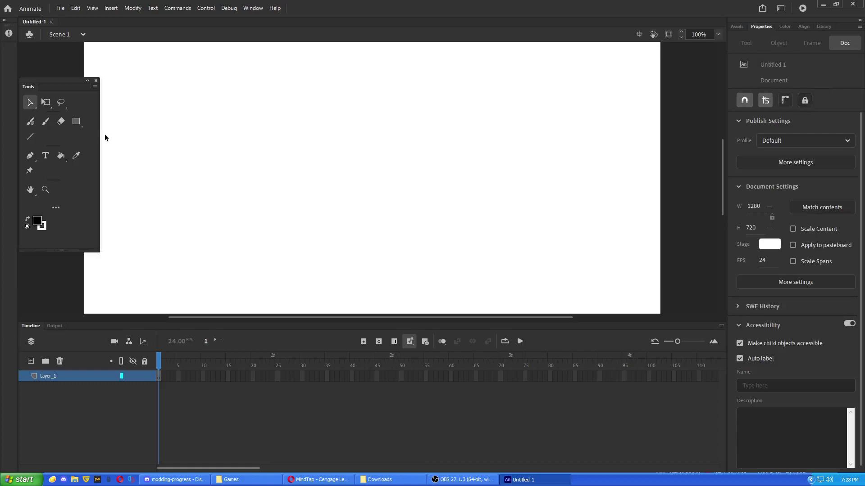
left_click(45, 123)
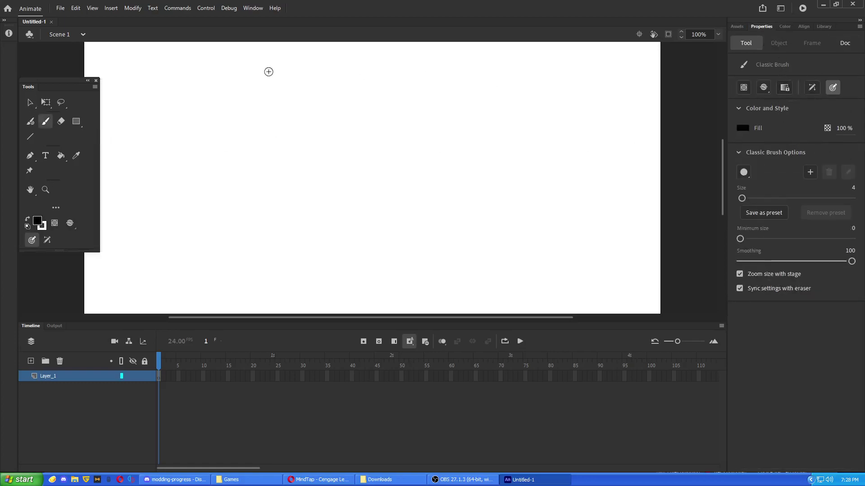
left_click(784, 26)
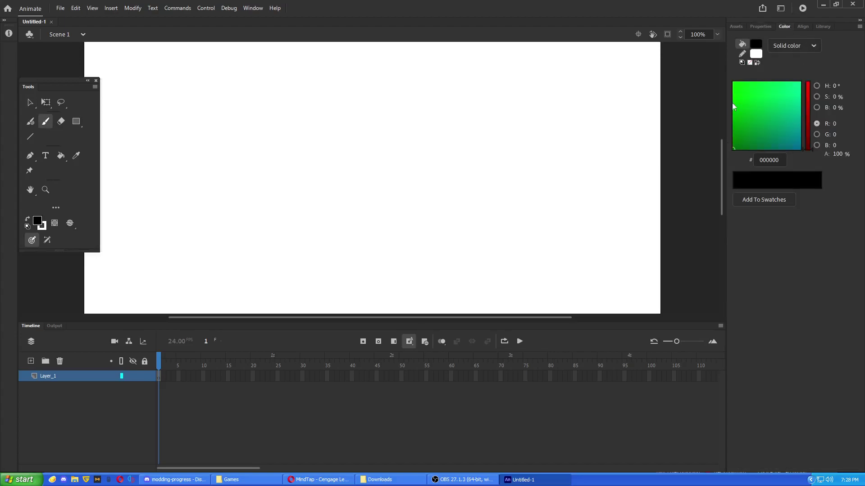
left_click(803, 27)
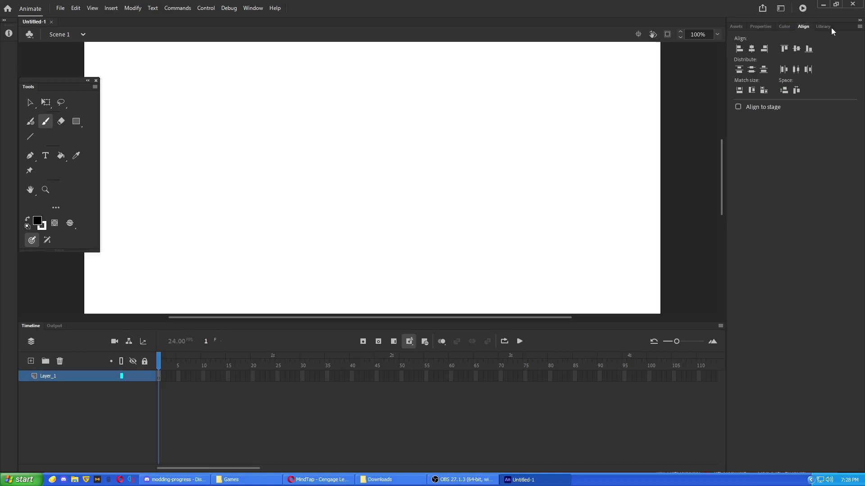
left_click(823, 27)
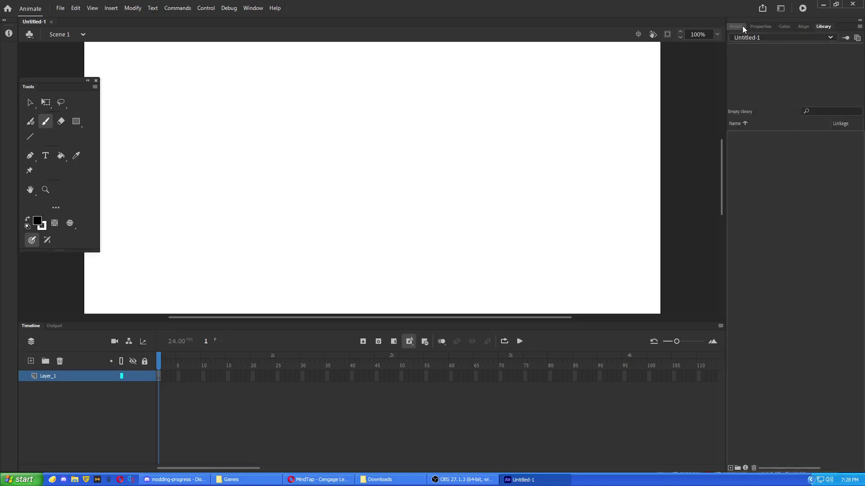
left_click(760, 25)
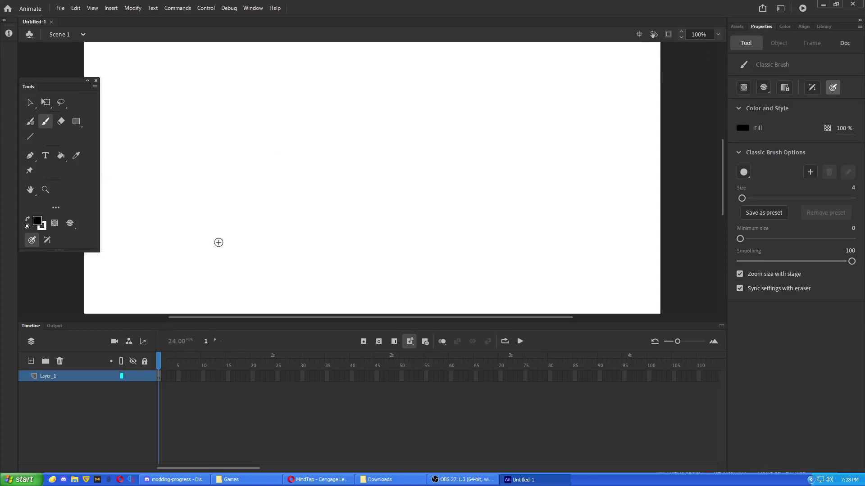
Brush a black egg-shaped head outline with two small eye marks and curved mouth lines, undoing the unwanted strokes
mouse_move(371, 189)
left_mouse_down()
mouse_move(404, 170)
mouse_move(351, 201)
left_mouse_up()
left_click_drag(346, 171, 341, 173)
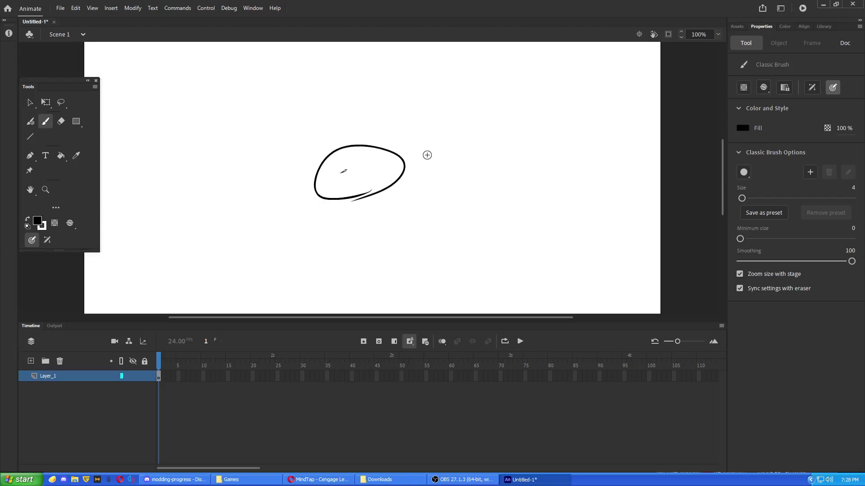
left_click_drag(411, 152, 416, 148)
left_click_drag(347, 176, 387, 177)
key("ctrl+z")
left_click_drag(331, 178, 390, 163)
mouse_move(347, 182)
left_mouse_down()
mouse_move(388, 162)
mouse_move(369, 175)
left_mouse_up()
key("ctrl+z")
key("ctrl+z")
Set the brush fill to yellow and add a new layer placed beneath Layer_1
key("space")
left_click_drag(366, 216, 579, 231)
mouse_move(657, 234)
left_mouse_down()
mouse_move(458, 235)
mouse_move(433, 249)
left_mouse_up()
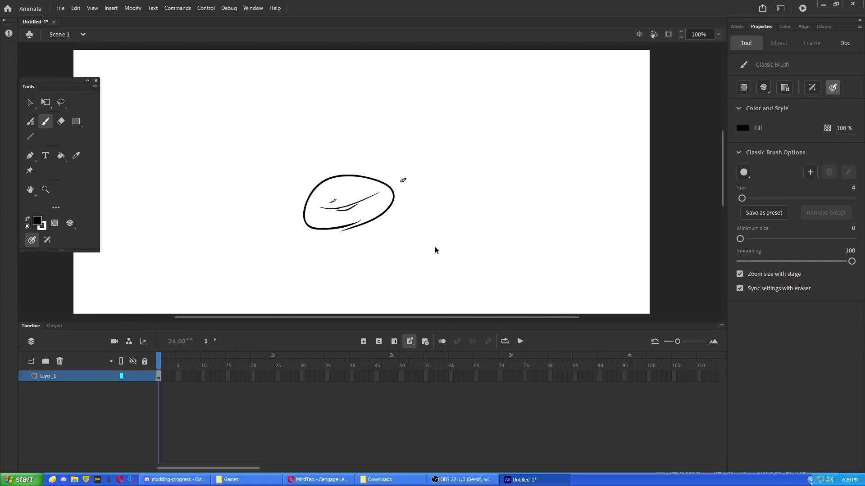
scroll(435, 249, "up", 2)
left_click_drag(373, 227, 420, 238)
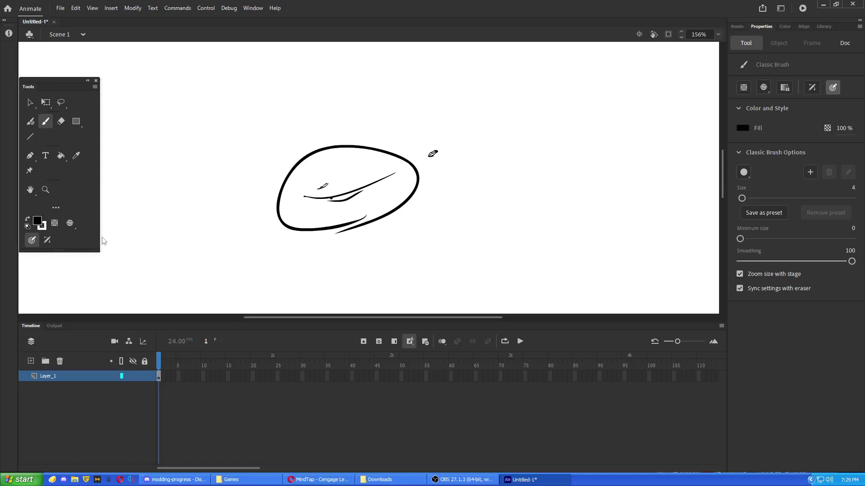
left_click(36, 221)
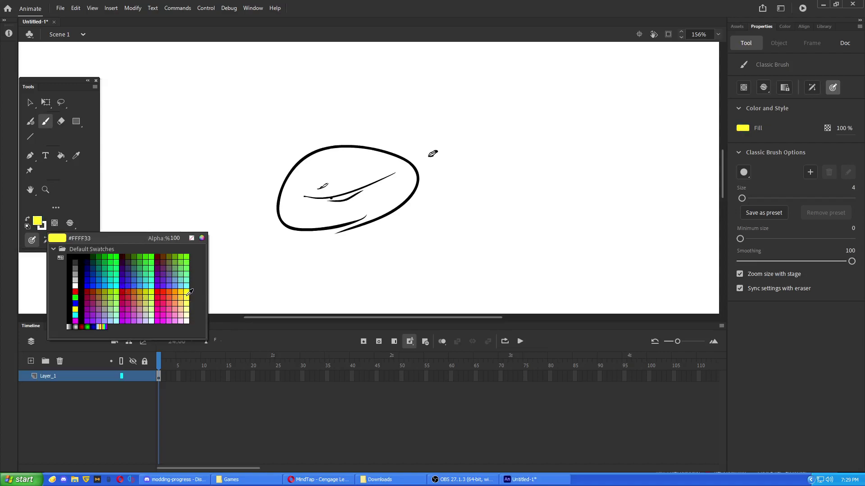
left_click(75, 309)
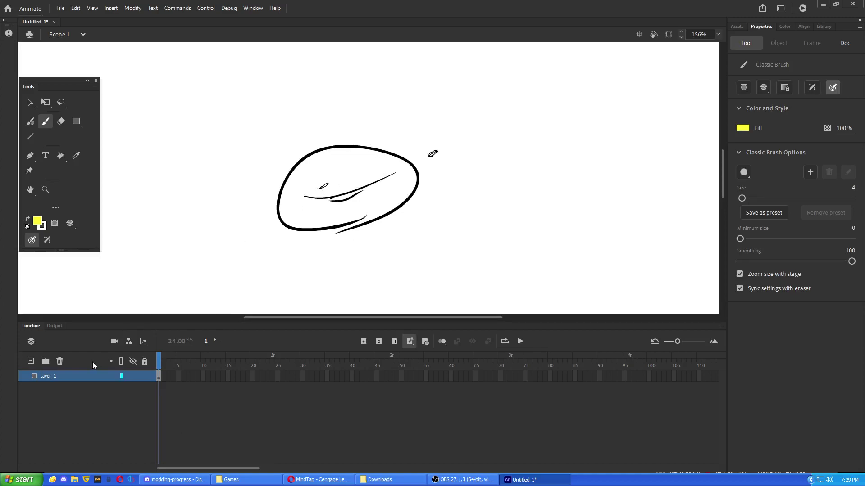
left_click(31, 361)
left_click_drag(63, 394, 63, 396)
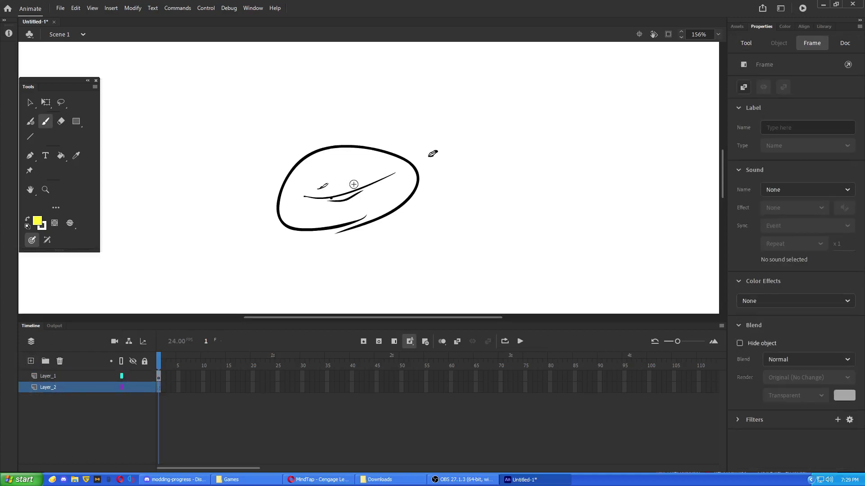
Try yellow brush strokes across the face on Layer_2, undo them, and make Layer_1 active with nothing selected
mouse_move(353, 185)
left_mouse_down()
mouse_move(316, 201)
mouse_move(351, 195)
left_mouse_up()
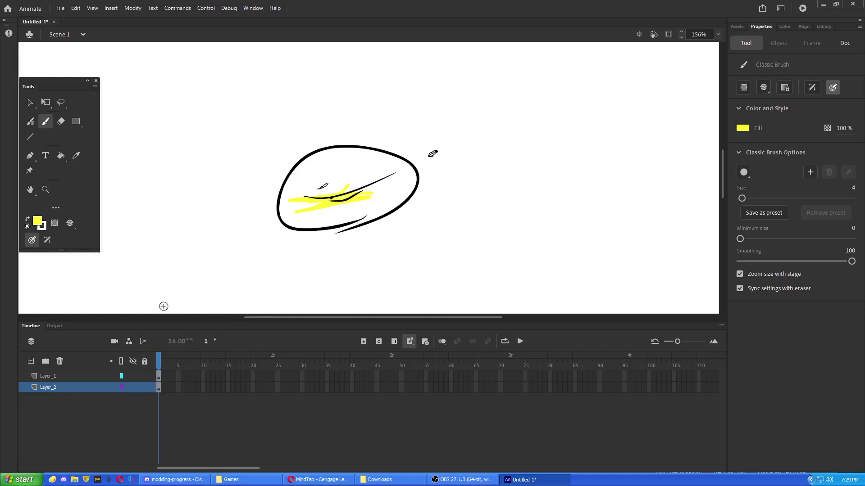
key("ctrl+z")
left_click(82, 378)
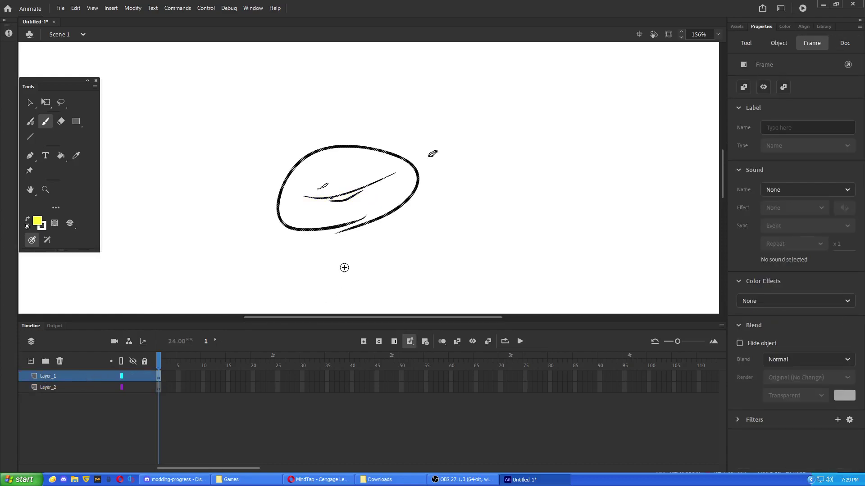
left_click(344, 267, "ctrl")
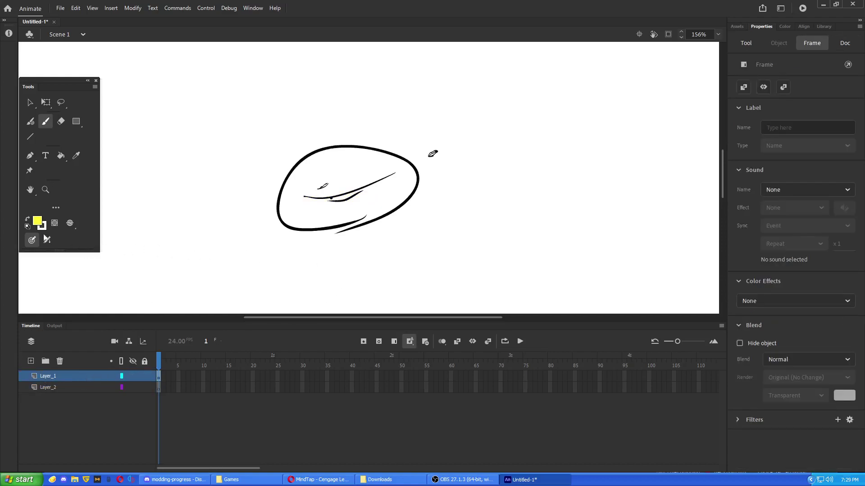
Examine the black line work of the mouth up close and the whole face from farther out
scroll(338, 201, "up", 8)
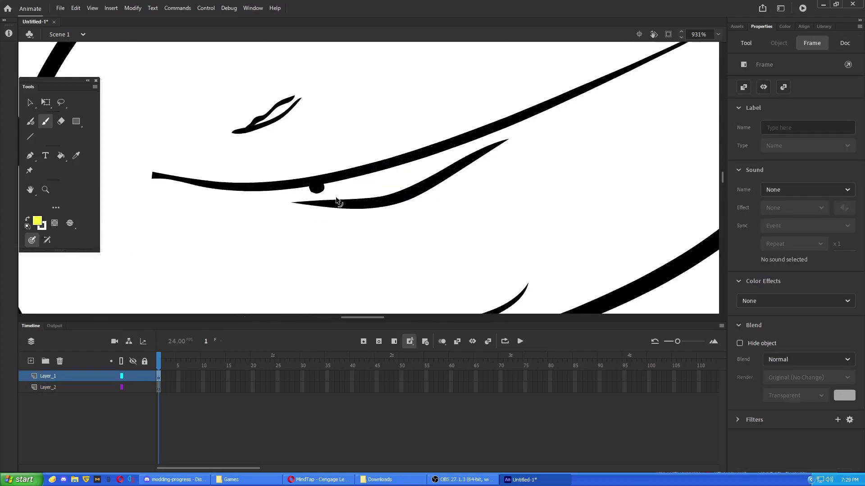
scroll(330, 202, "down", 6)
scroll(330, 202, "up", 10)
left_click_drag(352, 198, 314, 200)
scroll(577, 223, "down", 6)
scroll(577, 223, "down", 1)
scroll(348, 195, "down", 2)
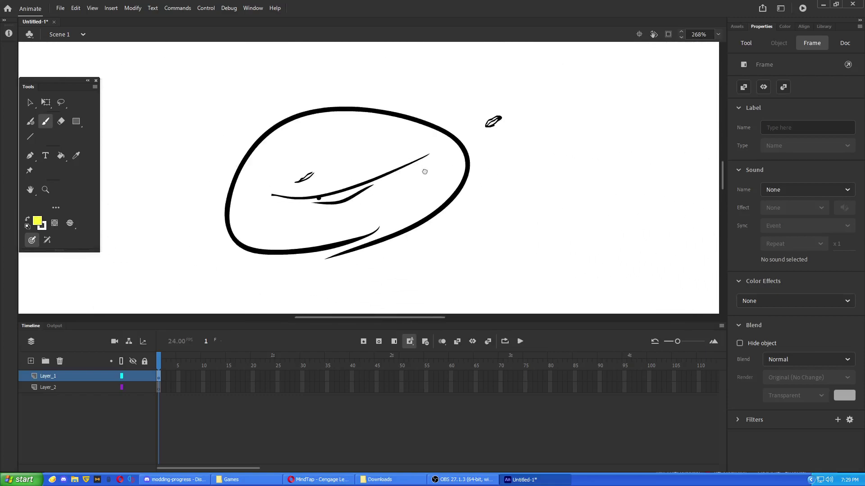
left_click_drag(391, 168, 459, 168)
scroll(460, 168, "right", 3)
scroll(409, 193, "up", 1)
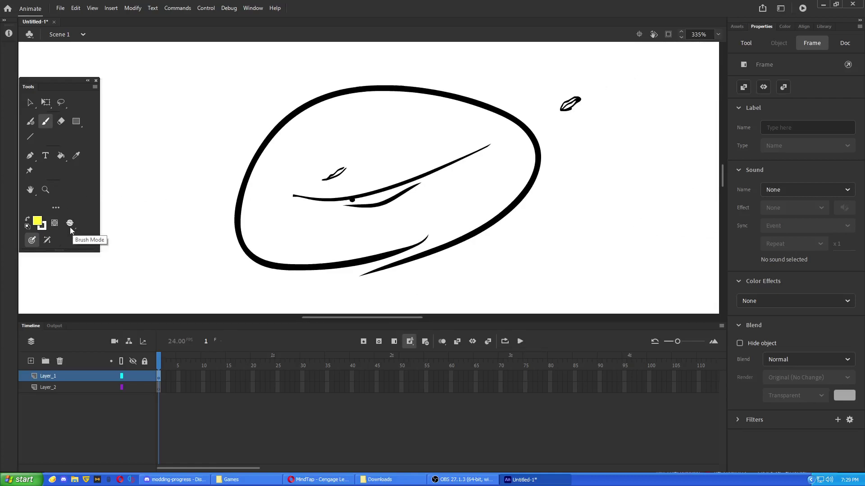
Set the Classic Brush mode to Paint Behind
left_click(745, 44)
left_click(763, 87)
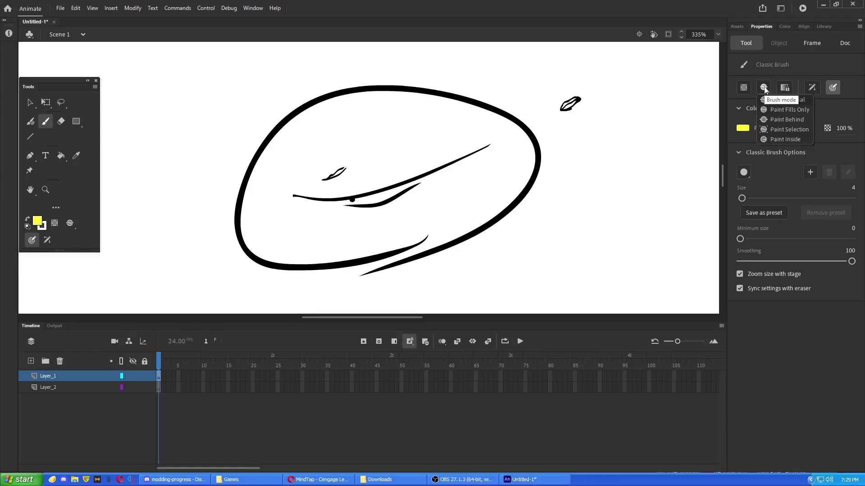
left_click(773, 120)
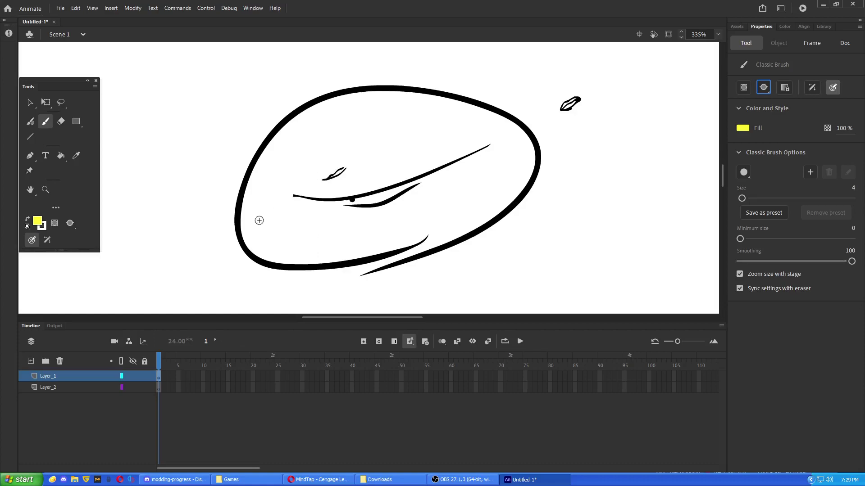
Try a yellow scribble behind the mouth lines on Layer_1 and undo it
mouse_move(134, 392)
mouse_move(331, 190)
left_mouse_down()
mouse_move(338, 203)
mouse_move(388, 176)
left_mouse_up()
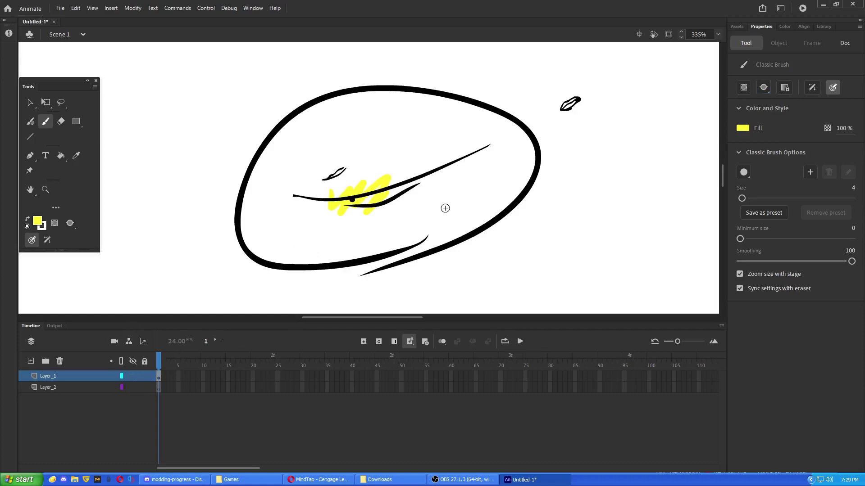
key("ctrl+z")
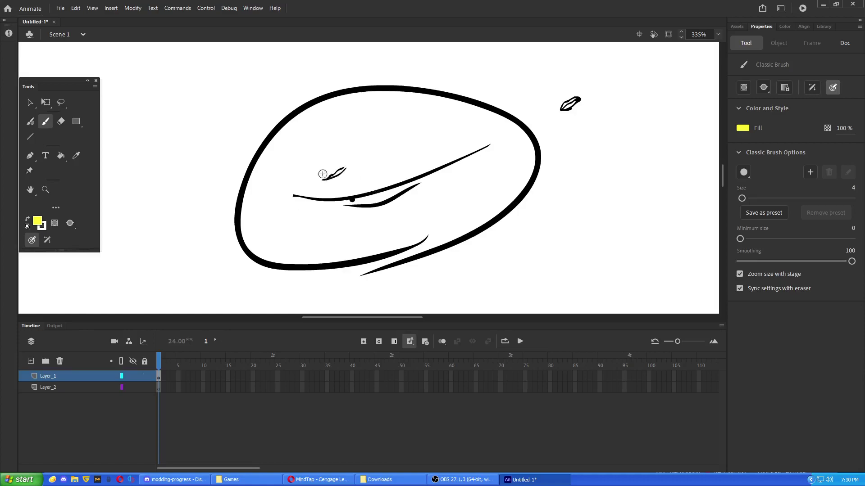
Trace the inside of the head outline in yellow on Layer_2 and fill the enclosed area with the Paint Bucket
left_click(74, 388)
mouse_move(303, 111)
left_mouse_down()
mouse_move(245, 197)
mouse_move(245, 234)
mouse_move(262, 254)
mouse_move(240, 242)
mouse_move(309, 268)
mouse_move(434, 247)
mouse_move(498, 213)
mouse_move(537, 163)
mouse_move(531, 140)
mouse_move(476, 112)
mouse_move(524, 127)
mouse_move(471, 104)
mouse_move(394, 89)
mouse_move(302, 110)
left_mouse_up()
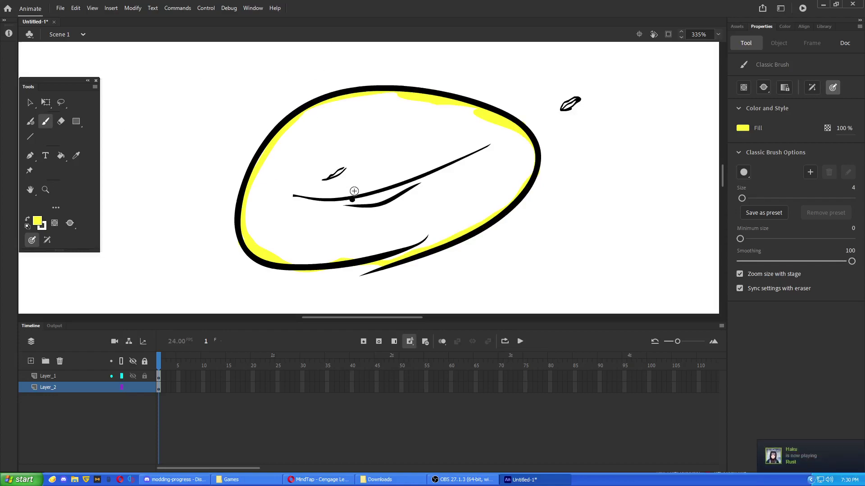
key("k")
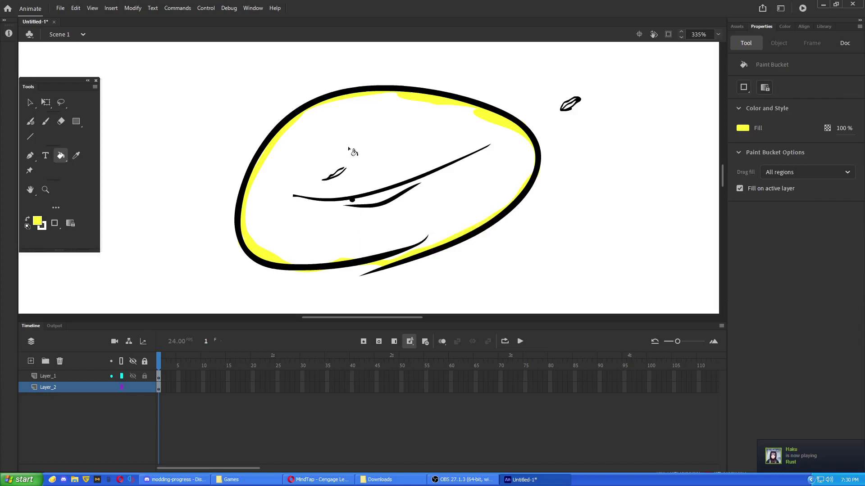
left_click(349, 148)
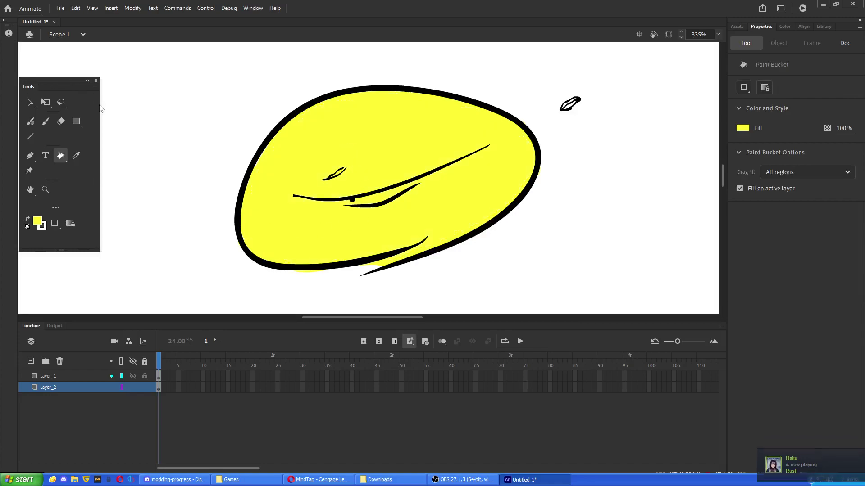
Set the brush fill to light gray and try painting the eye mark inside the head, undoing the stroke
key("b")
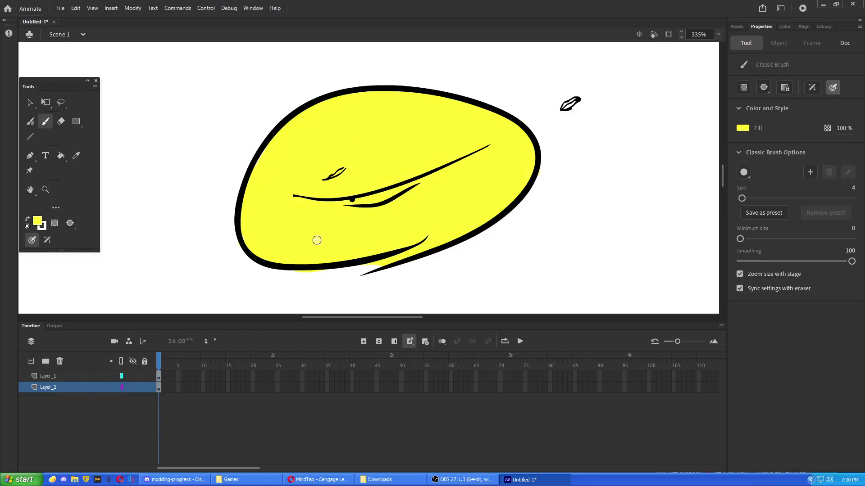
left_click(38, 220)
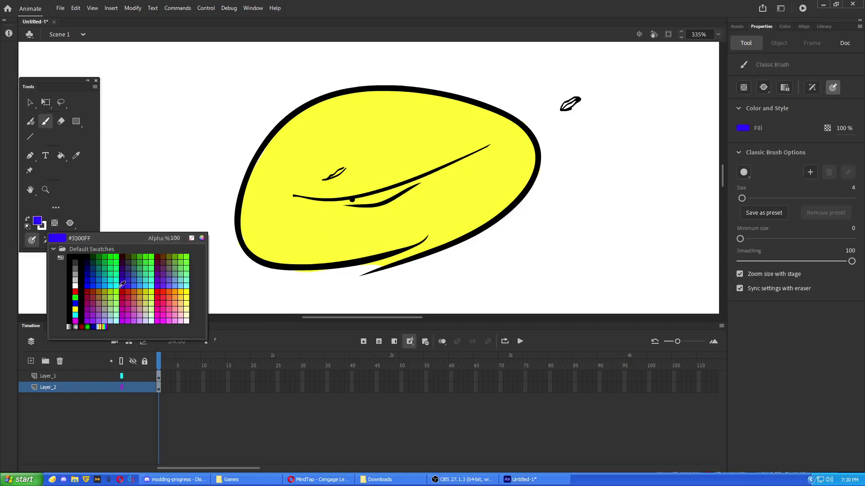
left_click(75, 280)
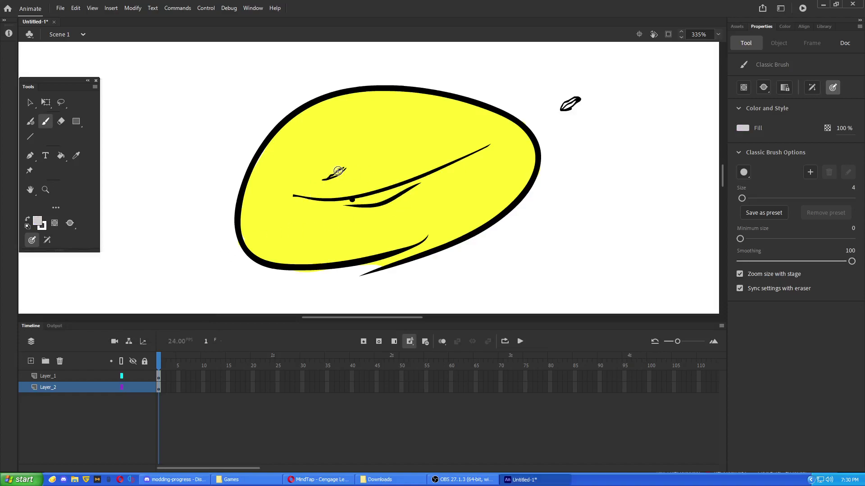
left_click_drag(340, 172, 342, 171)
key("ctrl+z")
Switch the brush mode to Paint Fills Only and paint both small eye marks light gray on Layer_2
left_click(763, 87)
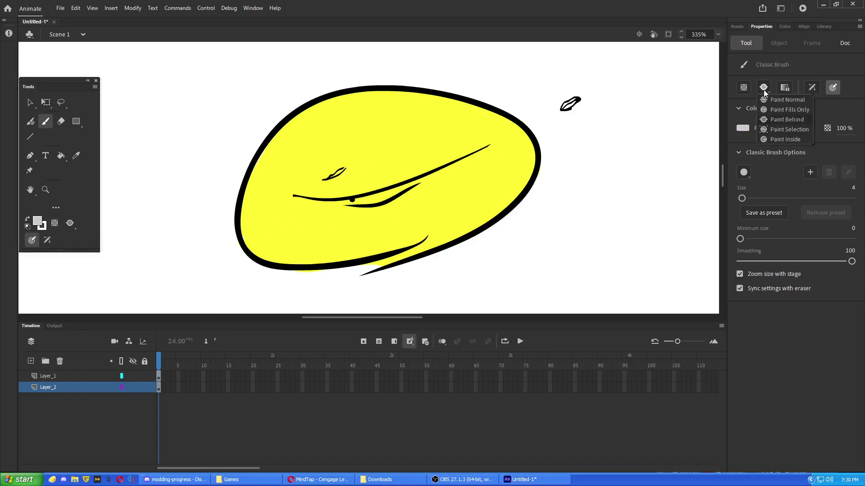
left_click(768, 110)
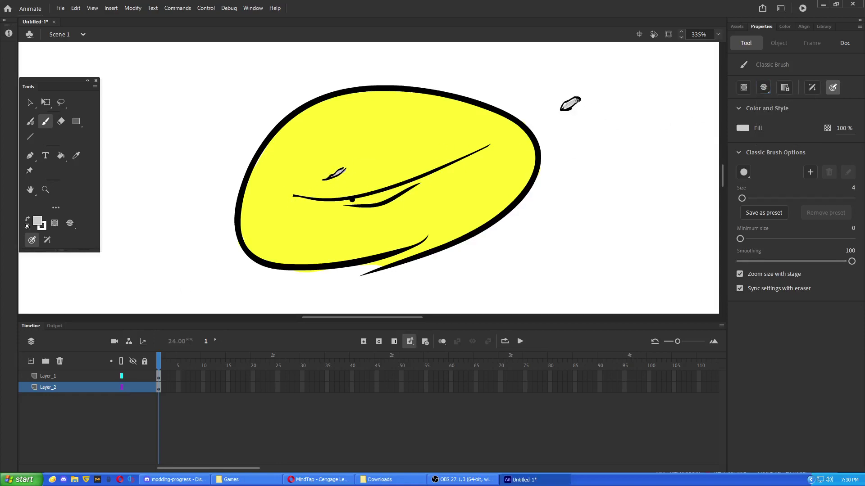
left_click_drag(577, 101, 573, 105)
scroll(466, 119, "down", 6)
left_click_drag(514, 114, 448, 173)
scroll(448, 174, "up", 3)
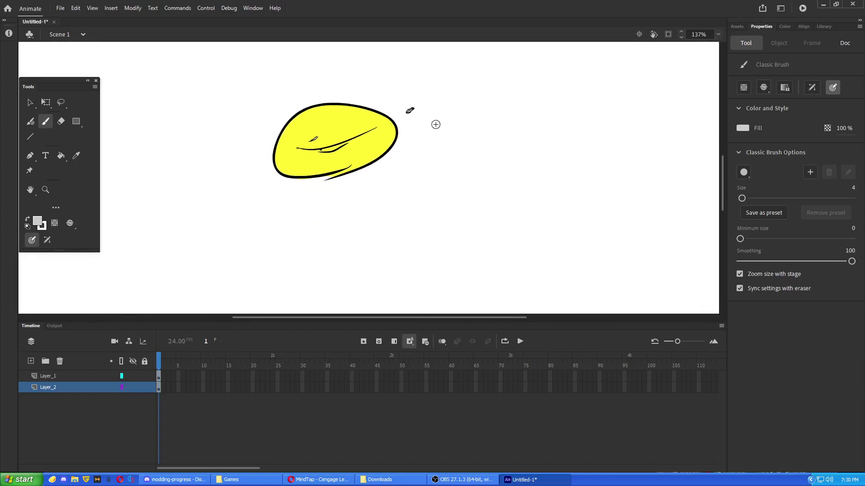
Select the drawings on Layer_1 and Layer_2 together and convert them to a Graphic symbol named head
left_click(50, 376, "shift")
left_click(65, 437)
left_click(60, 388)
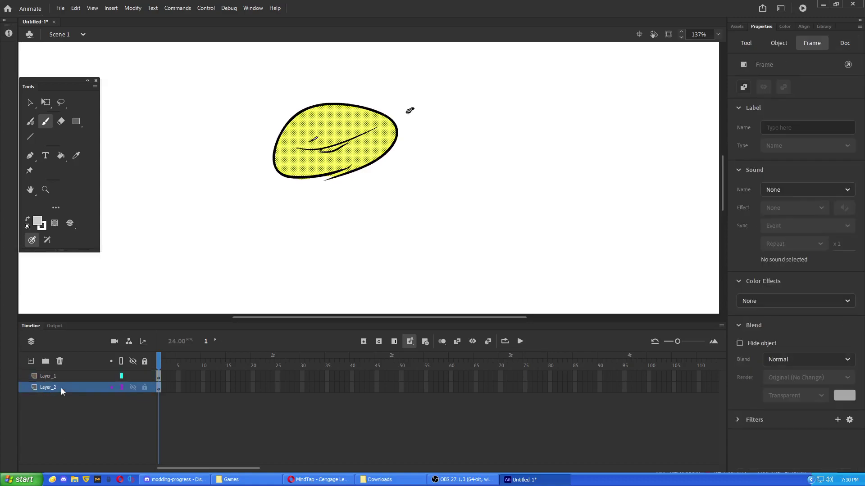
left_click(61, 379, "shift")
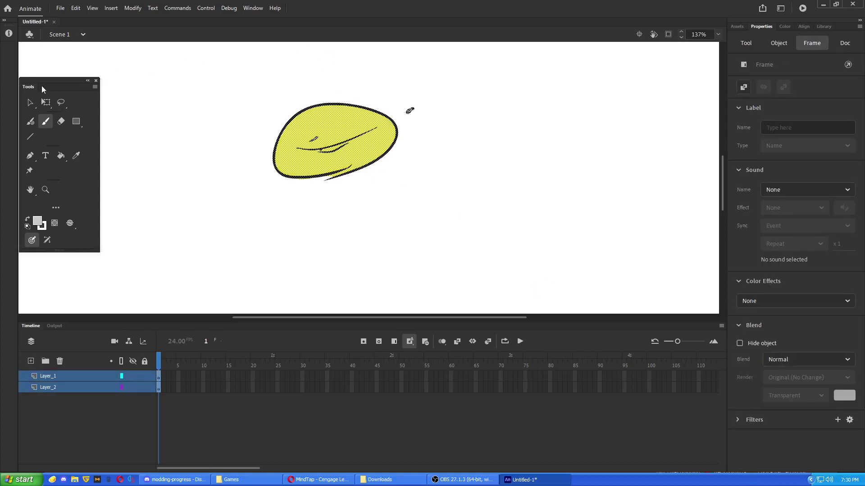
left_click(30, 103)
right_click(353, 134)
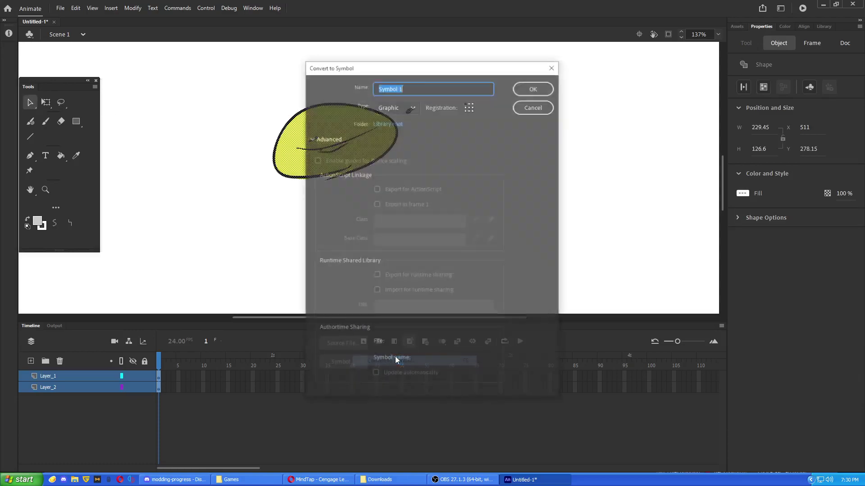
type("head")
key("Return")
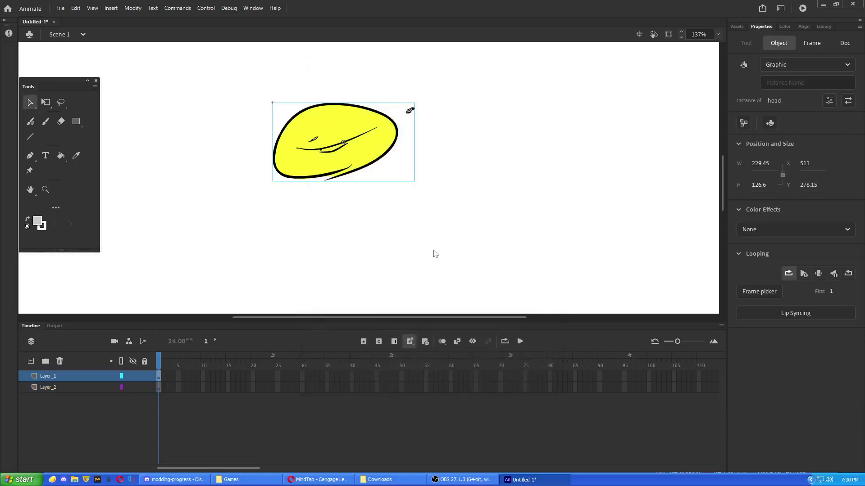
mouse_move(373, 151)
left_mouse_down()
mouse_move(413, 154)
mouse_move(372, 147)
left_mouse_up()
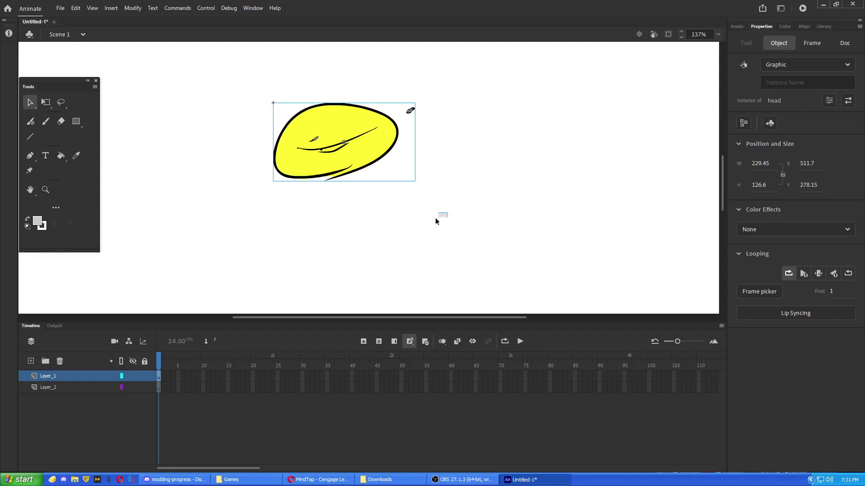
left_click(436, 218)
Add a new layer above Layer_2 and toggle Layer_1's visibility off and back on
left_click(50, 389)
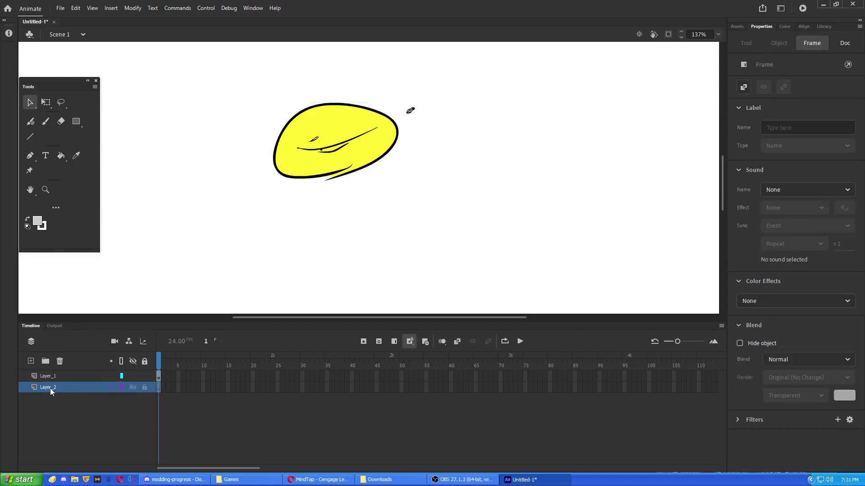
left_click(30, 362)
left_click(71, 397)
left_click(72, 388)
left_click(131, 375)
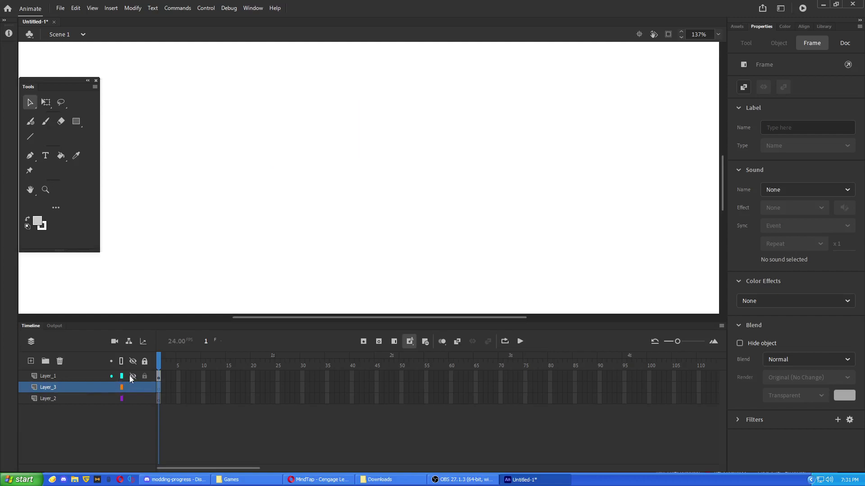
left_click(129, 375)
Rename Layer_1 as head
double_click(71, 376)
key("ctrl+a")
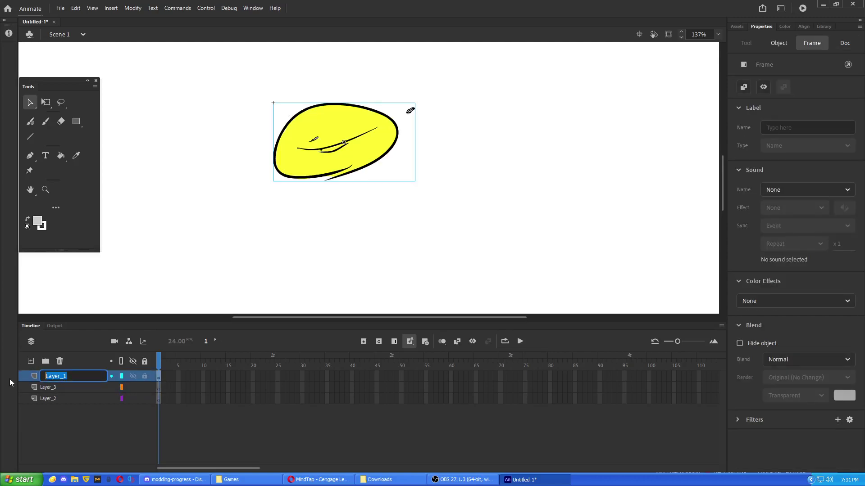
type("head")
key("Return")
Create a layer folder named idle and put the three layers inside it
left_click(46, 362)
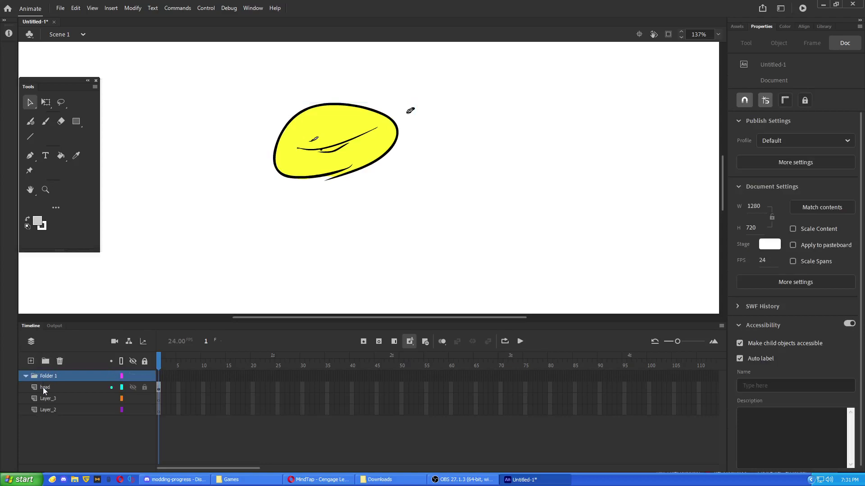
left_click_drag(43, 388, 58, 404)
double_click(58, 378)
type("idle")
key("Return")
Rename Layer_3 as body
left_click(57, 399)
double_click(57, 399)
type("body")
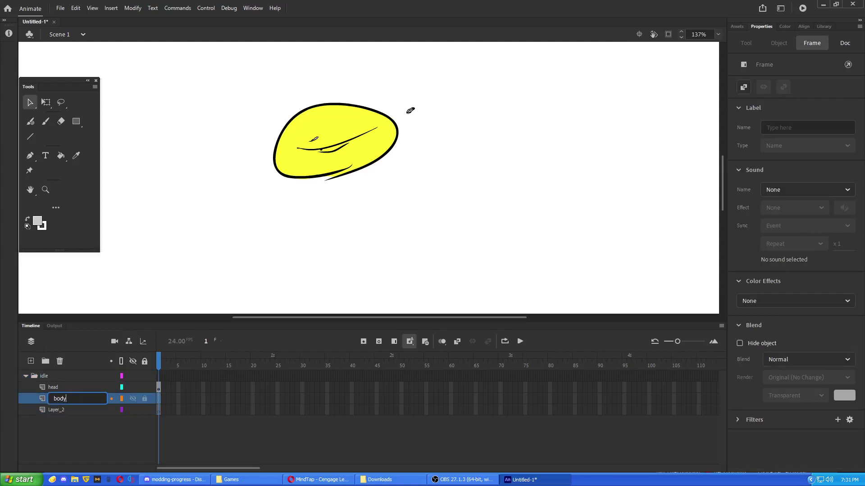
key("Return")
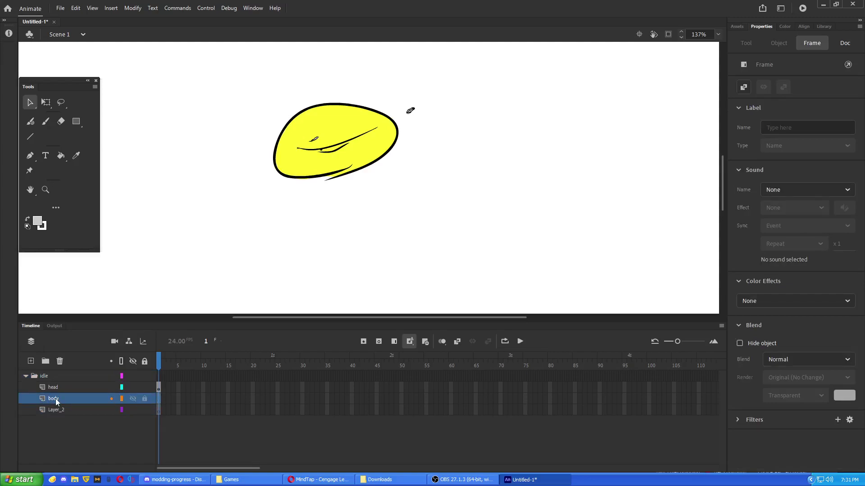
Switch to the Classic Brush, undo a gray test stroke below the head, and set the fill to black
left_click(49, 120)
left_click_drag(289, 177, 272, 235)
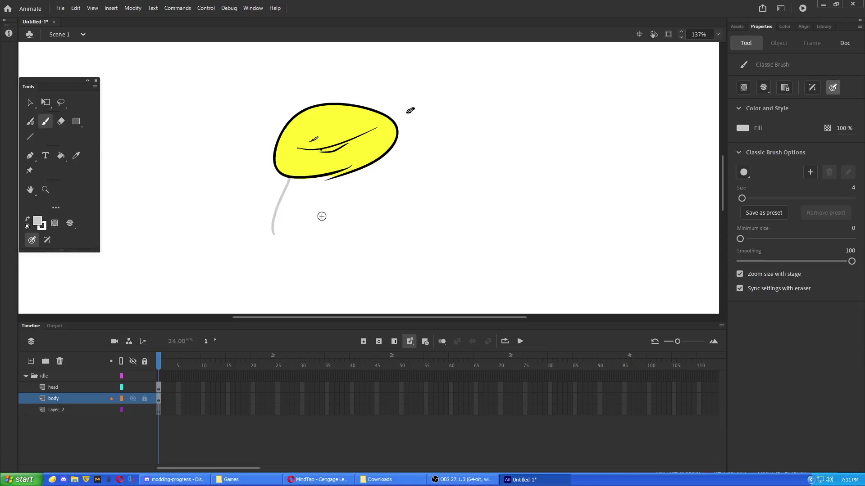
key("ctrl+z")
left_click(38, 221)
left_click(81, 257)
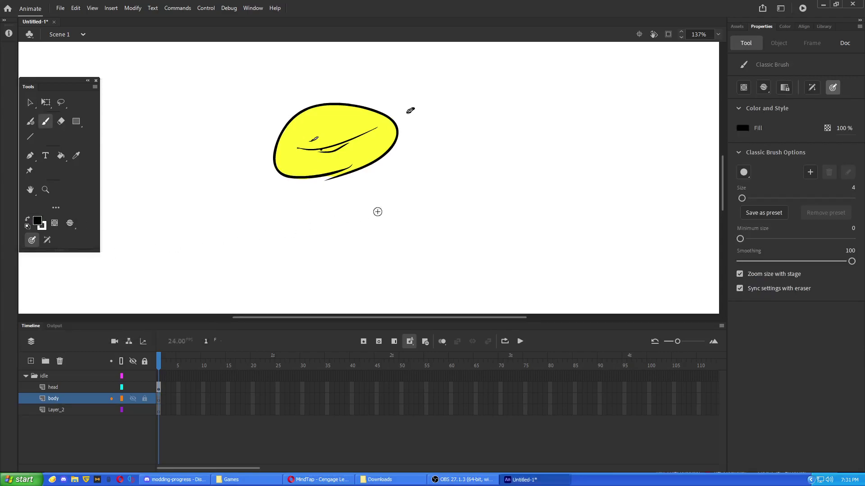
Draw the neck and a wide, spreading body outline in black beneath the head on the body layer
mouse_move(314, 176)
left_mouse_down()
mouse_move(303, 180)
mouse_move(276, 226)
left_mouse_up()
key("ctrl+z")
mouse_move(319, 177)
left_mouse_down()
mouse_move(289, 213)
mouse_move(326, 187)
mouse_move(315, 212)
mouse_move(276, 237)
mouse_move(416, 263)
left_mouse_up()
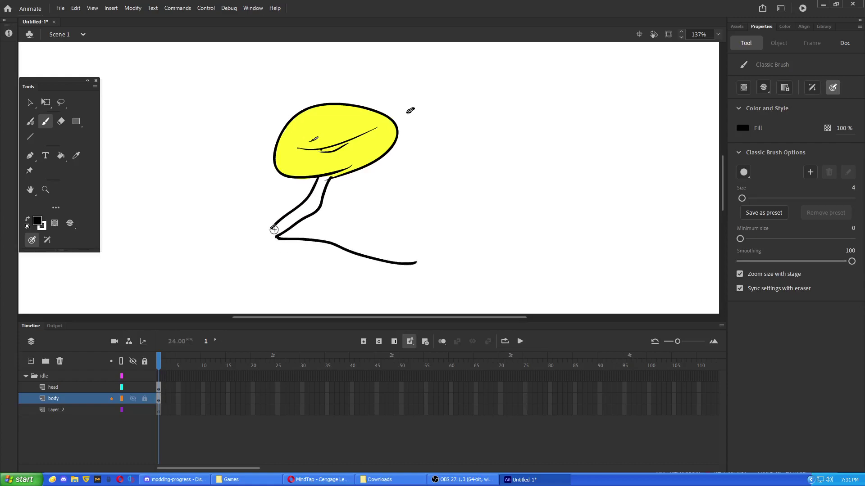
left_click_drag(271, 229, 154, 279)
mouse_move(228, 255)
left_mouse_down()
mouse_move(254, 254)
mouse_move(341, 273)
mouse_move(360, 274)
mouse_move(301, 258)
mouse_move(460, 273)
mouse_move(406, 263)
left_mouse_up()
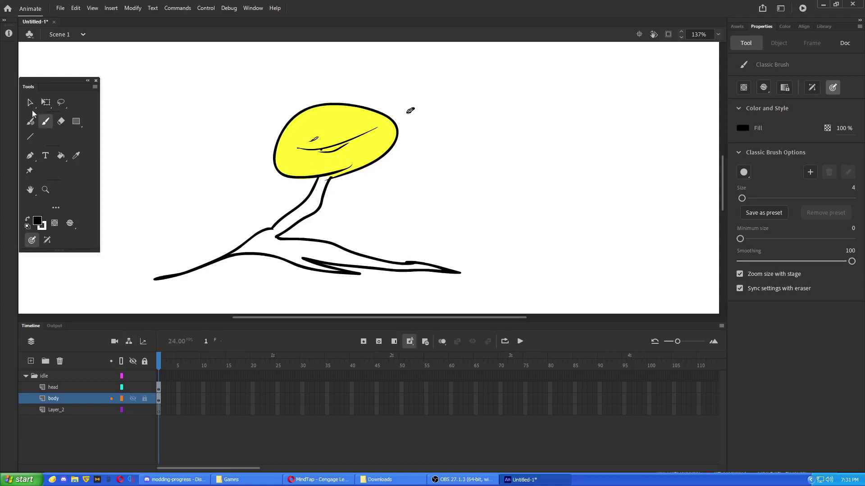
Change the Classic Brush's paint mode for coloring on the body layer
left_click(50, 399)
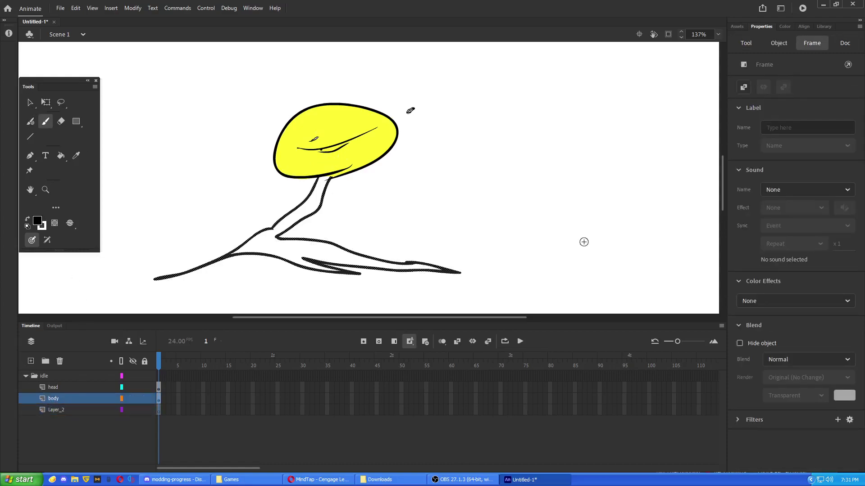
left_click(611, 179)
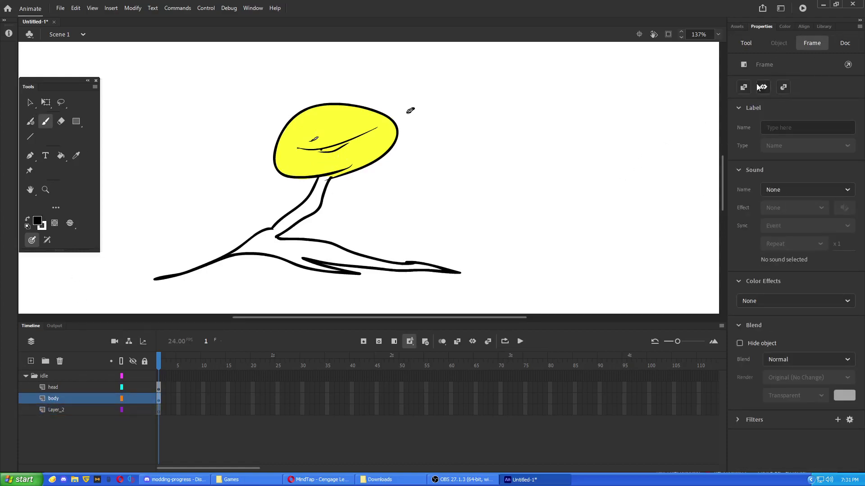
left_click(747, 43)
left_click(764, 87)
left_click(773, 121)
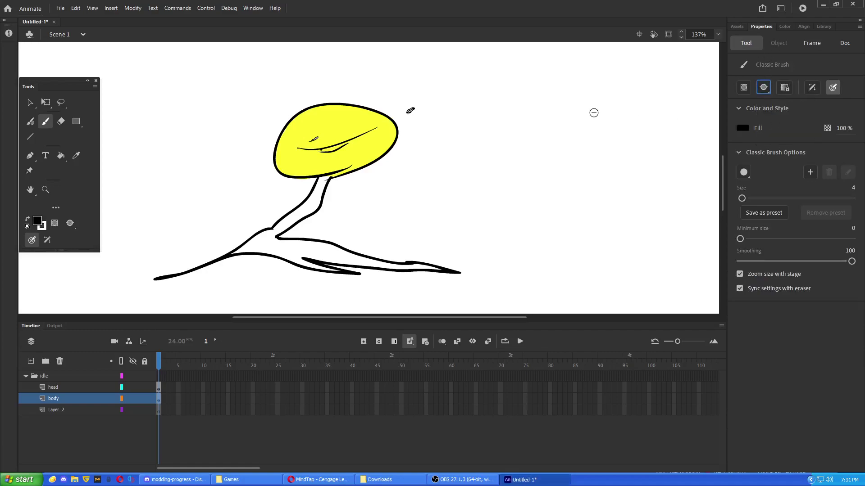
Try a gold brush stroke at the top of the neck and undo it
left_click(38, 223)
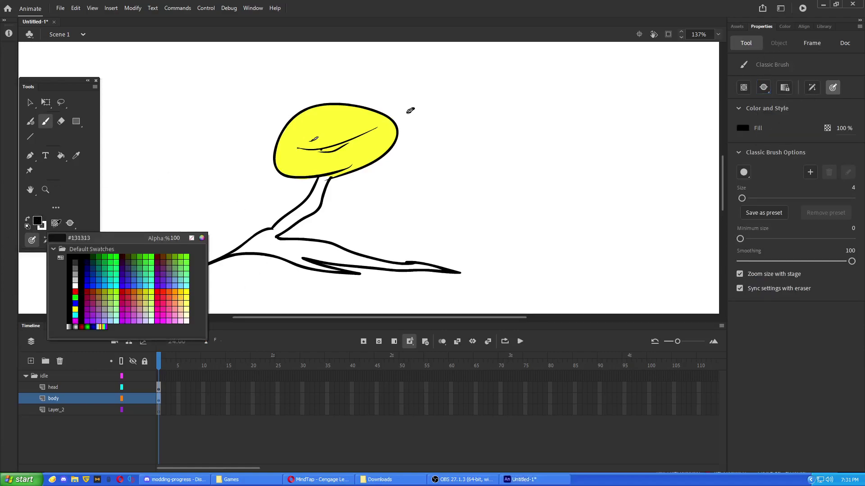
left_click(142, 289)
left_click_drag(316, 175, 317, 187)
key("ctrl+z")
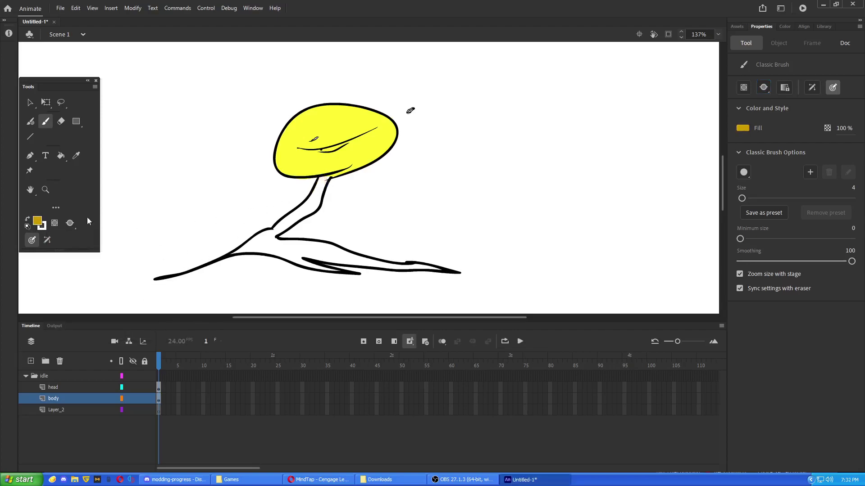
Set the fill to orange, brush along the inside of the neck, and fill the neck and body with the Paint Bucket
left_click(37, 221)
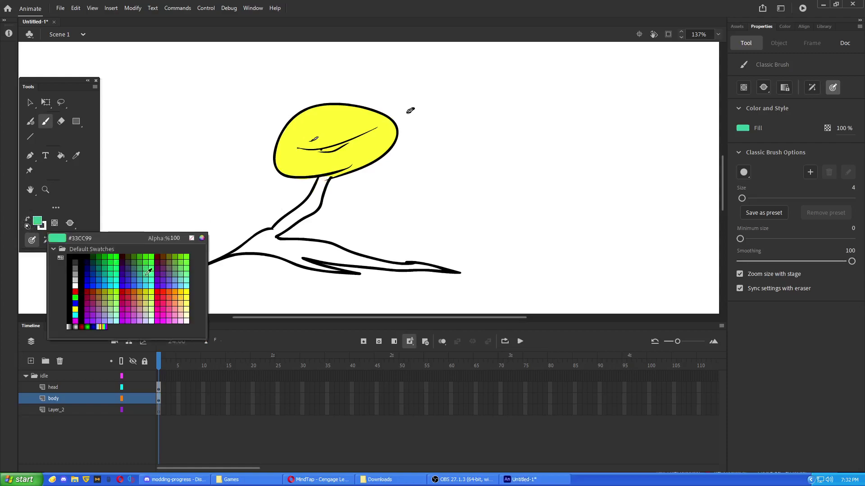
left_click(171, 291)
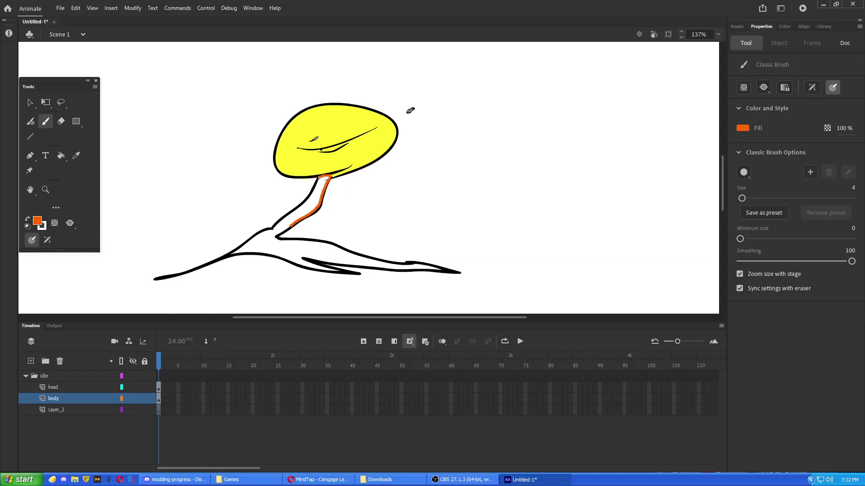
left_click_drag(319, 179, 318, 180)
key("ctrl+z")
key("k")
left_click(320, 195)
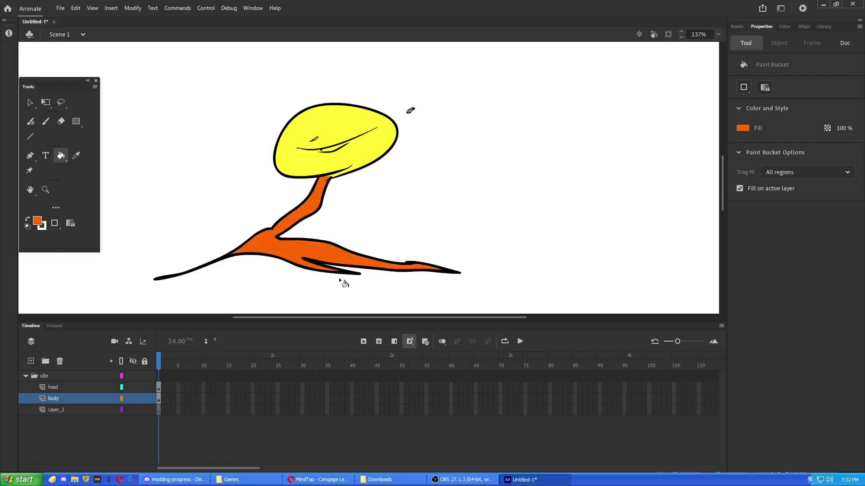
Try selecting the body's outline and fill directly on the stage with the Selection tool
key("b")
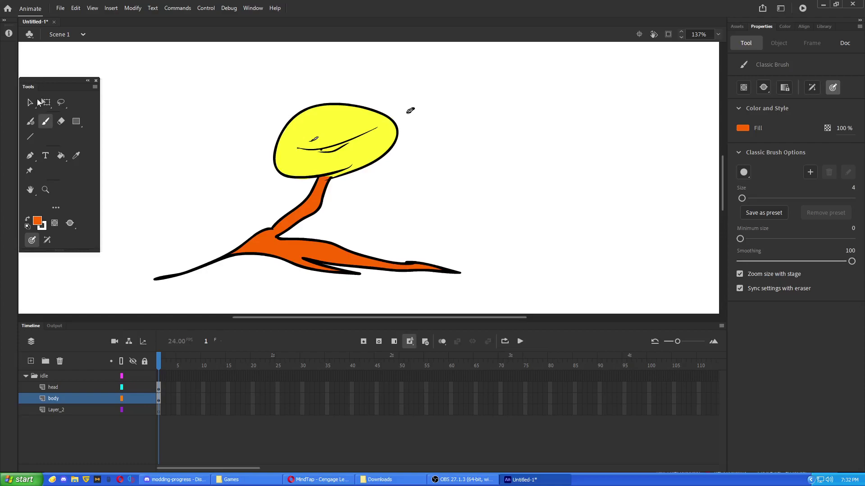
key("v")
left_click(280, 239)
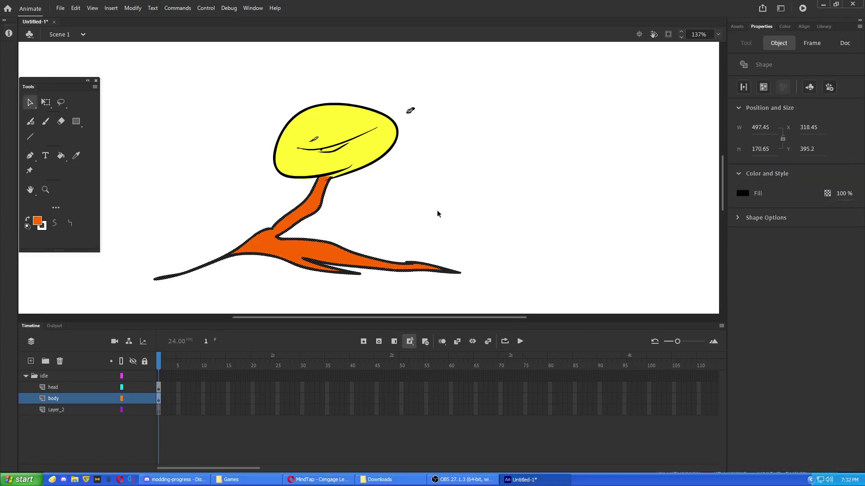
left_click_drag(439, 201, 251, 281)
left_click_drag(374, 254, 366, 226)
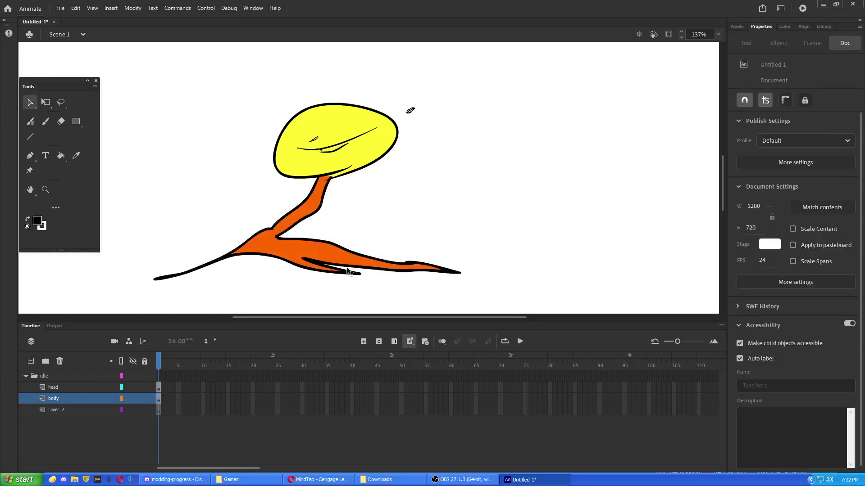
left_click(310, 259)
Select all artwork on the body layer and convert it to a Graphic symbol named body
left_click(55, 398)
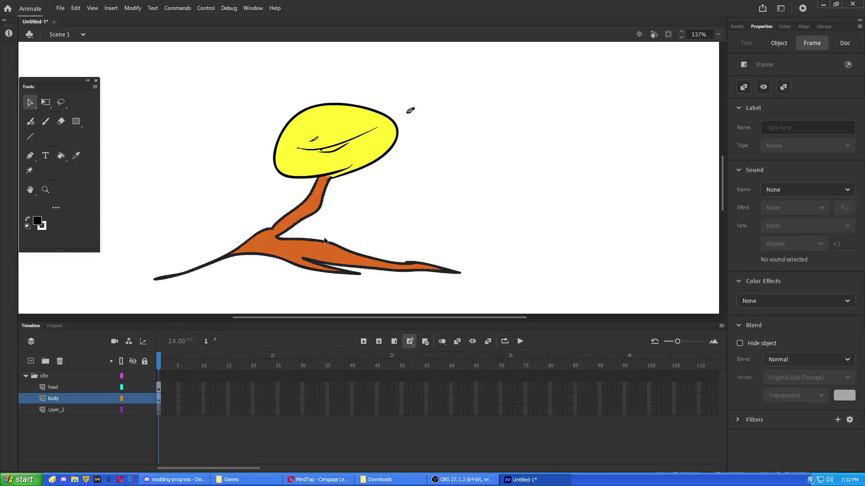
right_click(300, 206)
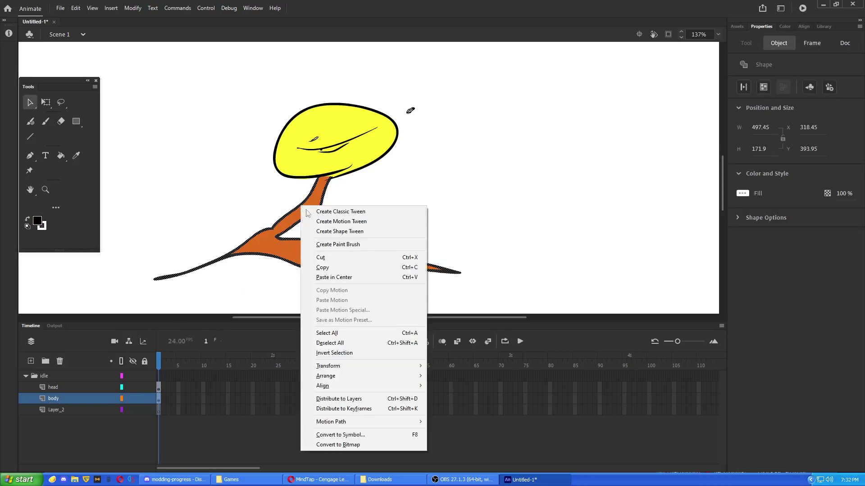
left_click(340, 435)
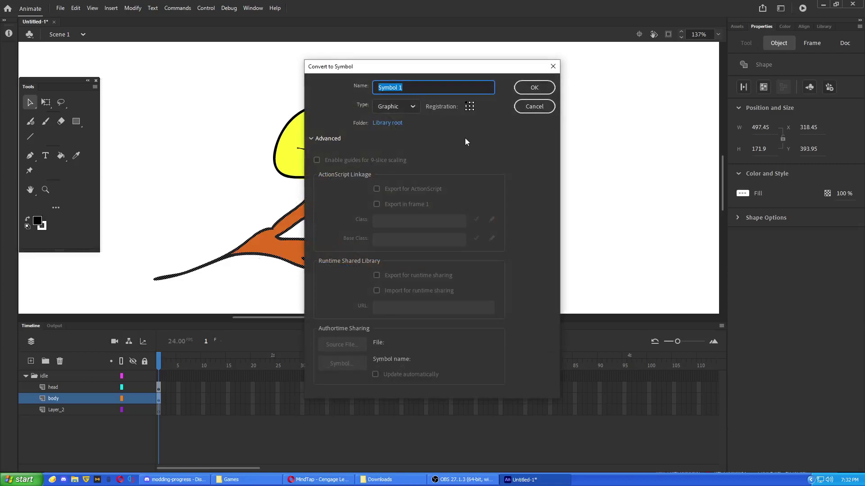
type("bosdy")
key("BackSpace")
type("dy")
key("Return")
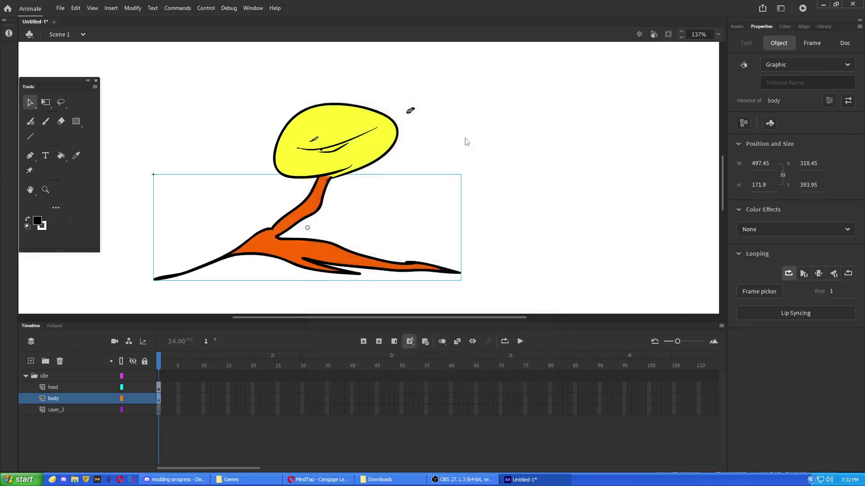
left_click(497, 174)
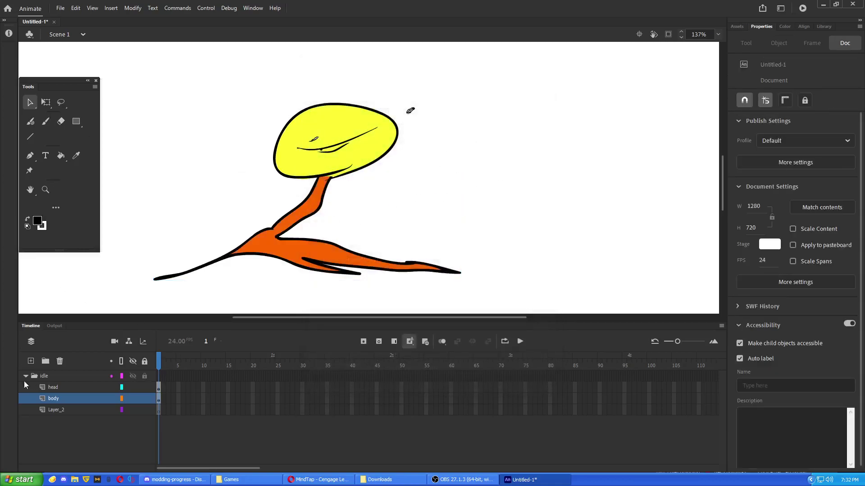
Add a new layer between body and Layer_2 and name it arm
left_click(65, 410)
left_click(30, 361)
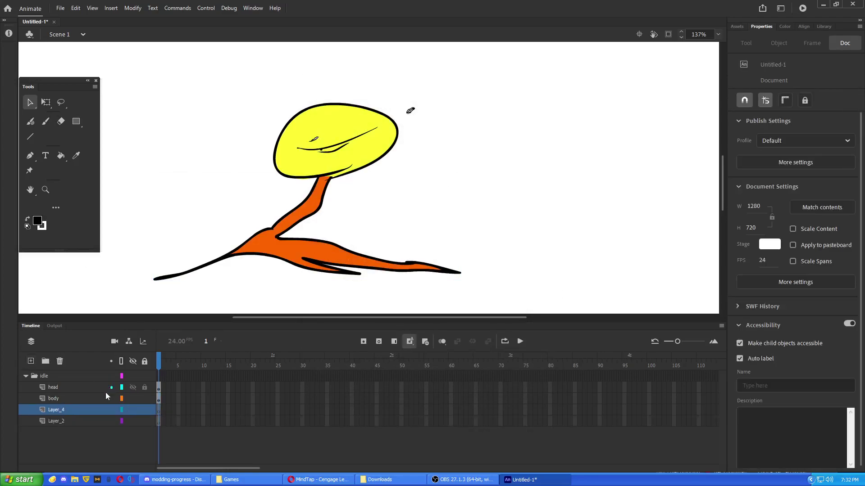
double_click(67, 408)
type("arm,")
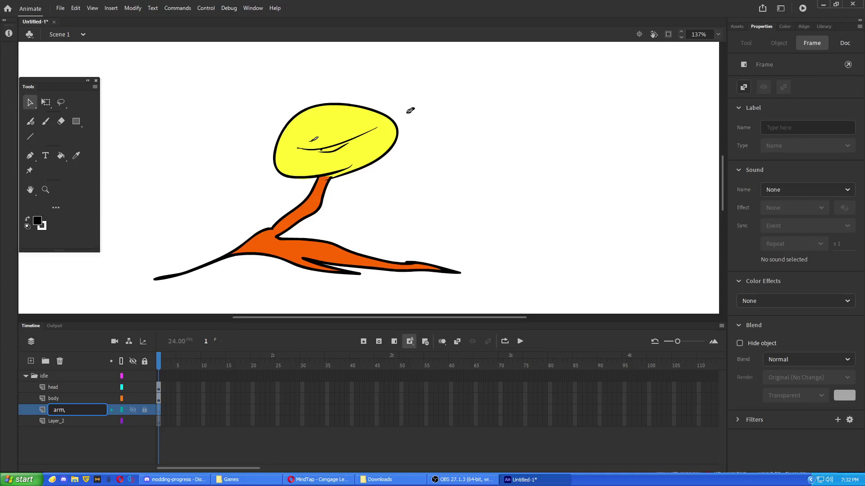
key("Return")
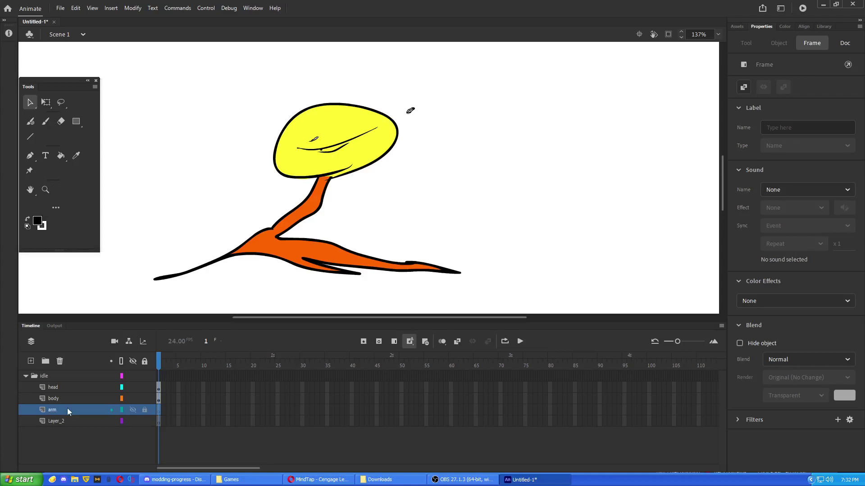
Brush two black outline strokes on the arm layer, running from the body's upper edge up to the raised wrist
key("b")
left_click(204, 317)
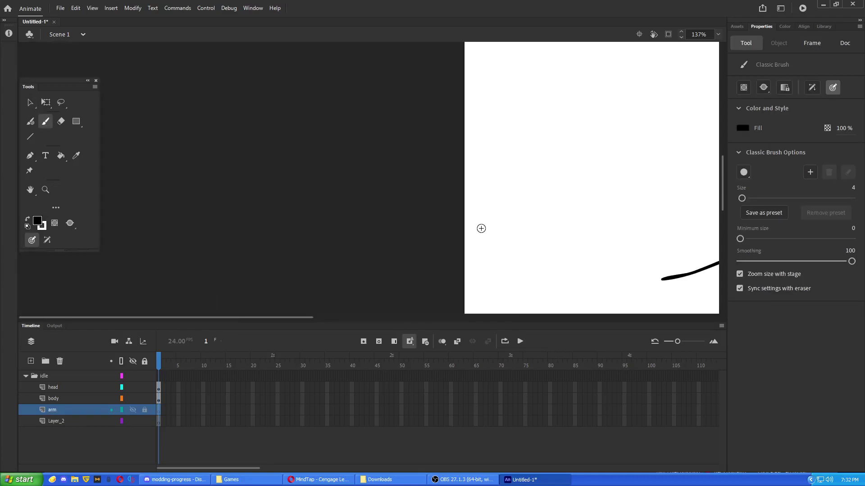
left_click_drag(481, 227, 453, 226)
scroll(452, 226, "right", 10)
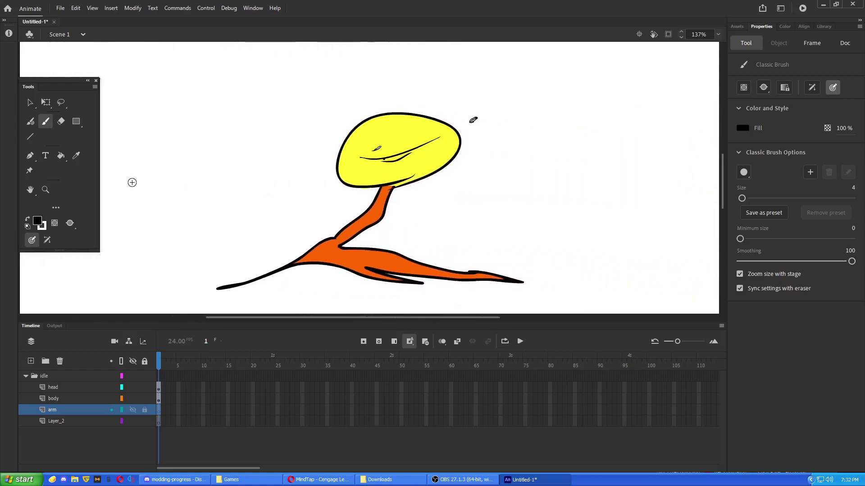
scroll(291, 193, "down", 2)
scroll(291, 193, "right", 1)
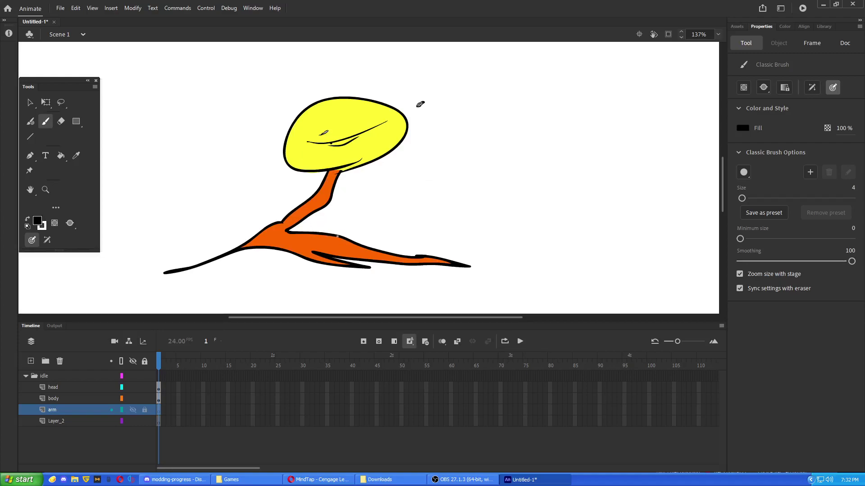
left_click_drag(373, 224, 439, 199)
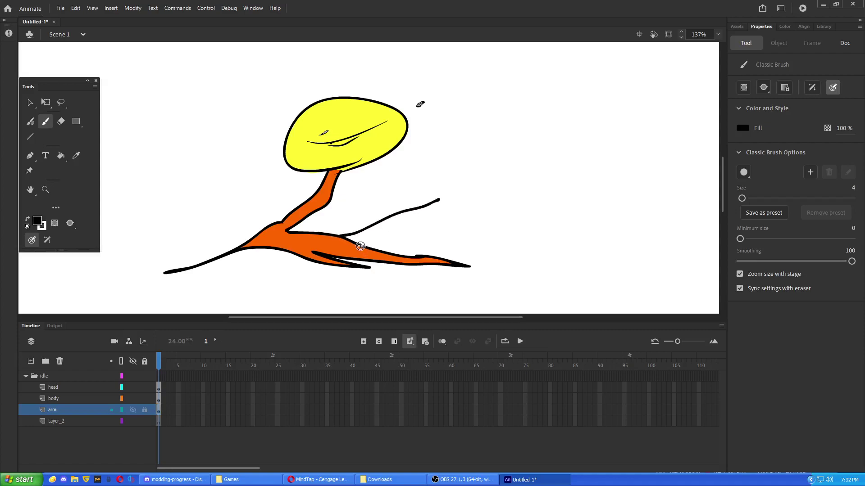
left_click_drag(399, 221, 453, 195)
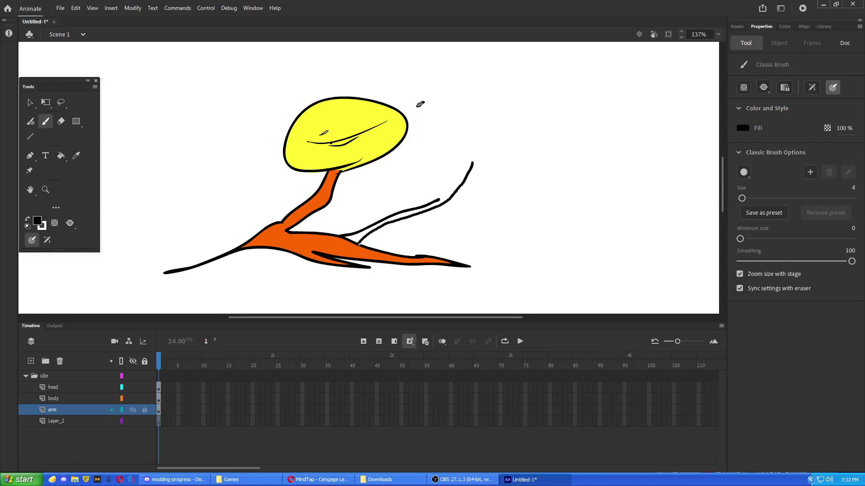
Finish the arm outline with a hand gripping a round-topped object, undoing any stray stroke
left_click_drag(359, 244, 359, 244)
left_click_drag(455, 183, 447, 192)
key("ctrl+z")
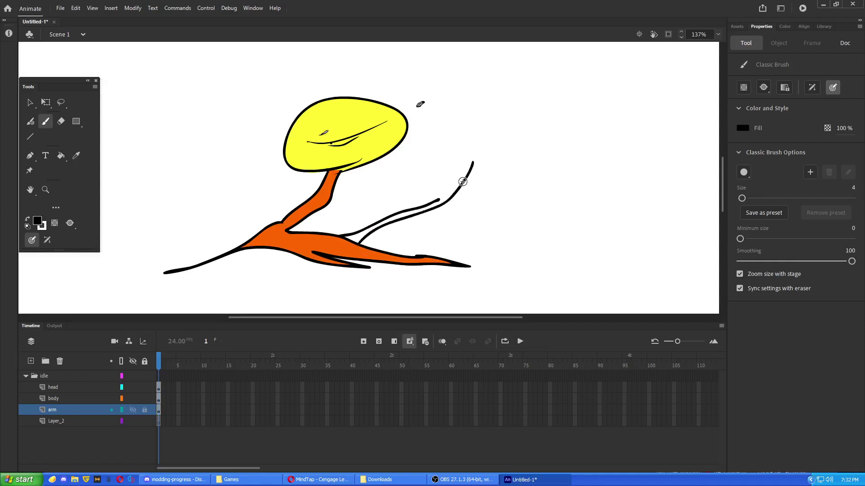
mouse_move(461, 143)
left_mouse_down()
mouse_move(472, 155)
mouse_move(449, 162)
mouse_move(449, 184)
mouse_move(467, 162)
mouse_move(450, 184)
left_mouse_up()
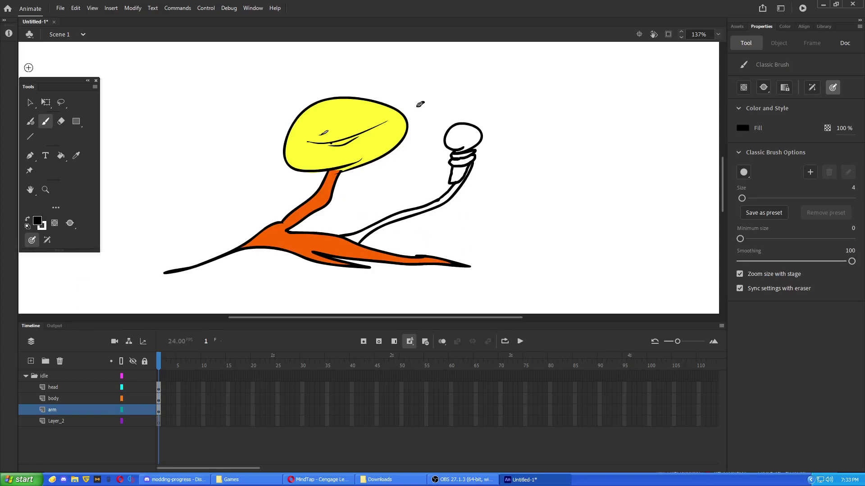
Try to erase the body's outline where the arm joins, working directly on the stage
left_click(31, 102)
left_click_drag(357, 200, 557, 227)
scroll(559, 230, "down", 4)
scroll(601, 237, "left", 5)
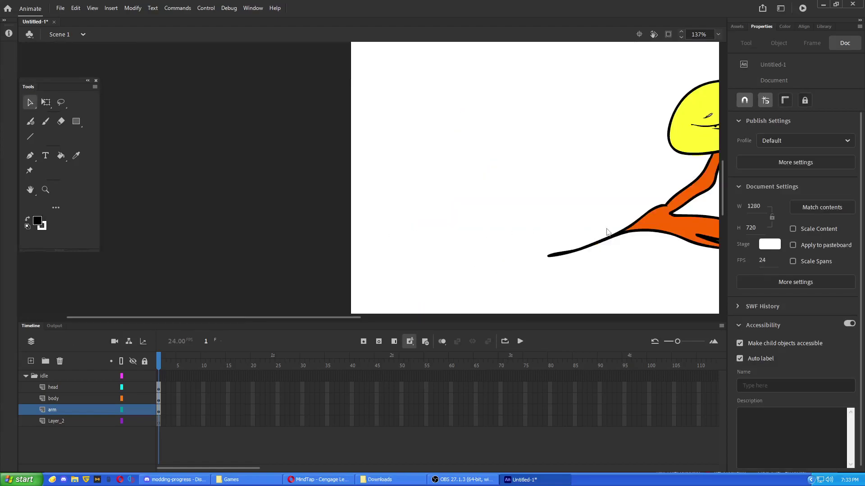
scroll(608, 232, "right", 6)
left_click_drag(293, 288, 180, 300)
left_click(363, 239)
key("e")
mouse_move(390, 239)
left_mouse_down()
mouse_move(374, 238)
mouse_move(381, 240)
left_mouse_up()
left_click(30, 102)
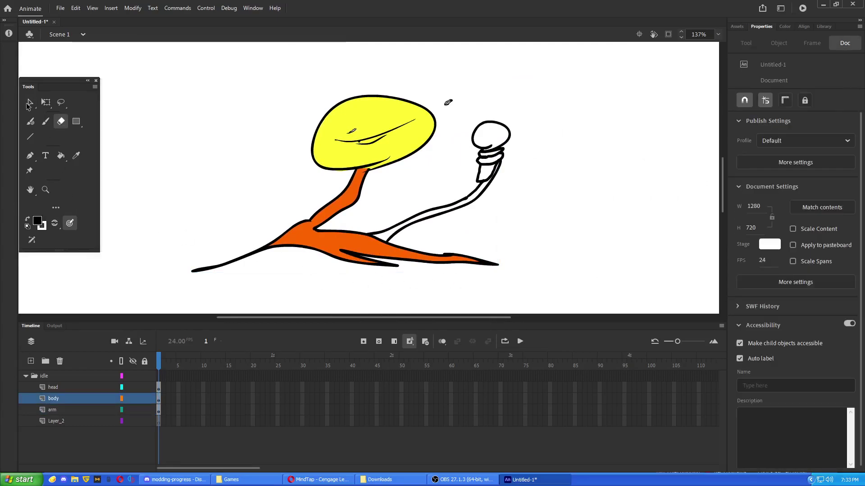
Open the body symbol for editing and deselect its artwork
left_click(313, 244)
right_click(313, 243)
left_click(380, 383)
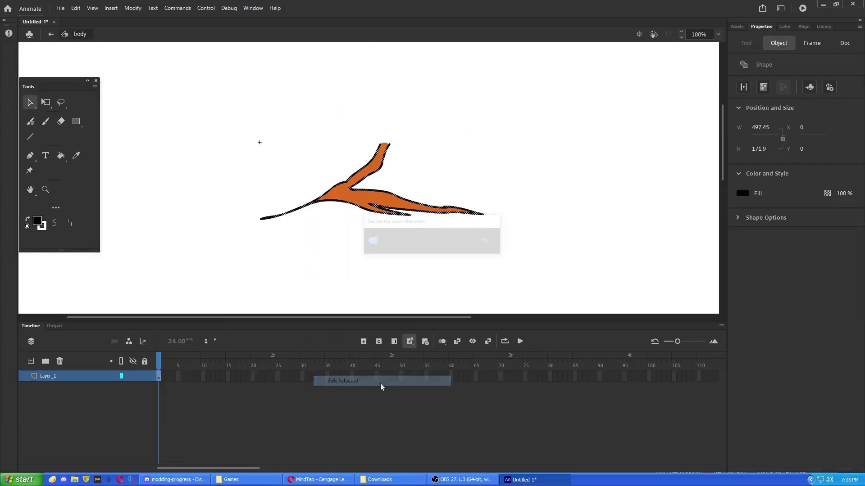
scroll(410, 210, "up", 4)
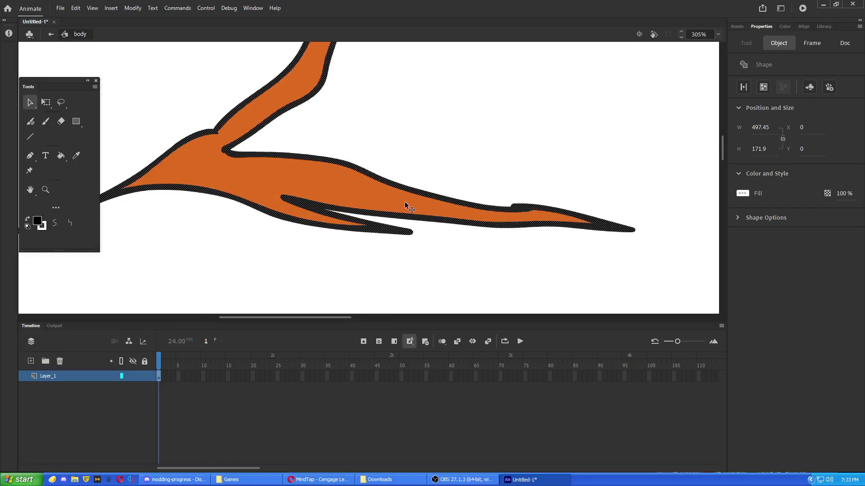
key("e")
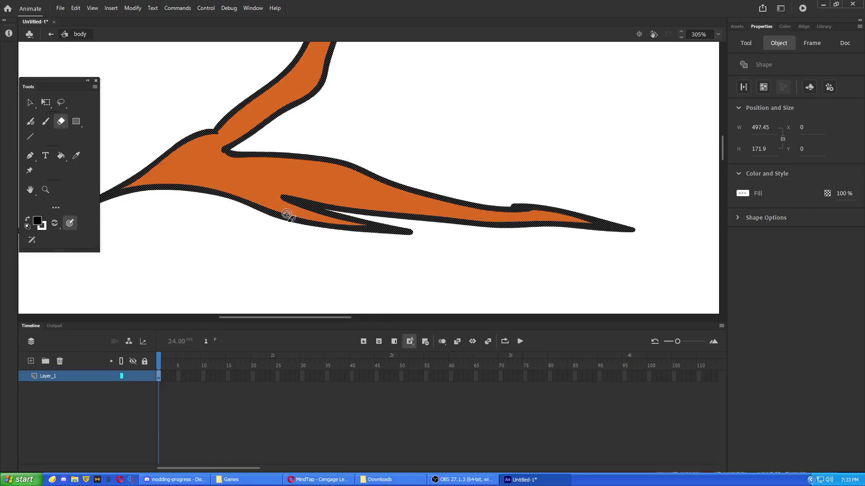
key("Escape")
Sample the body's orange, set the brush to Paint Normal, and paint over the upper outline where the arm joins
key("i")
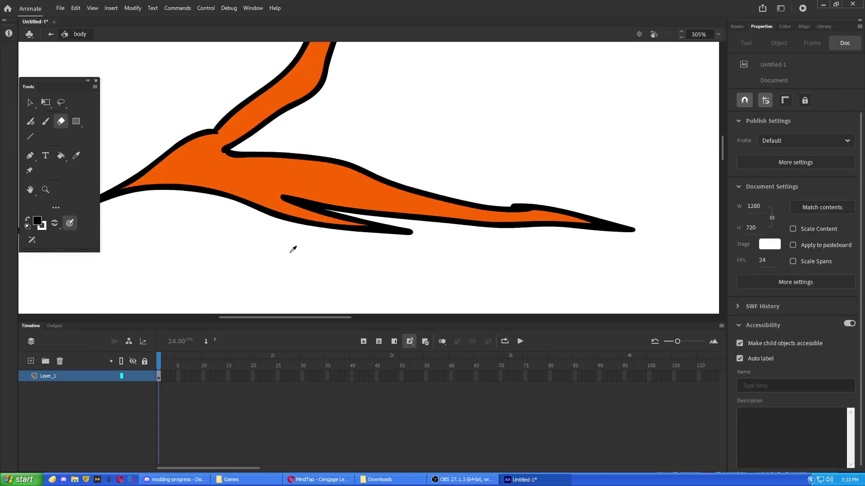
left_click(366, 179)
key("b")
left_click(763, 87)
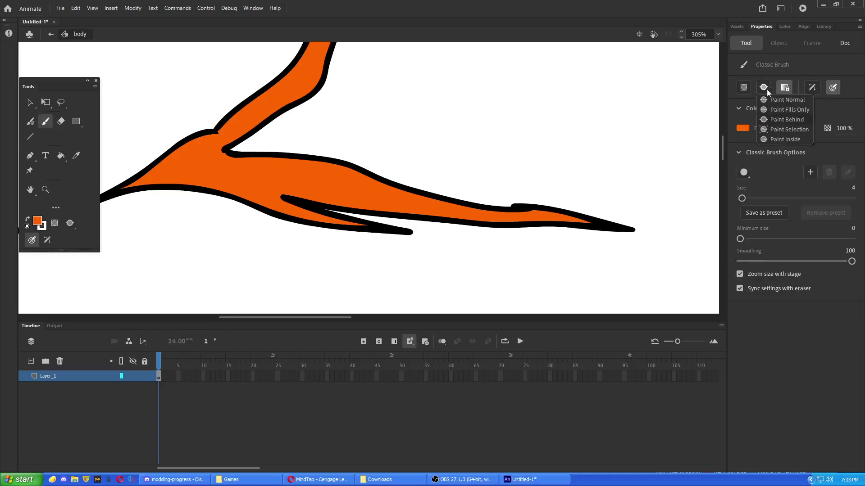
left_click(760, 94)
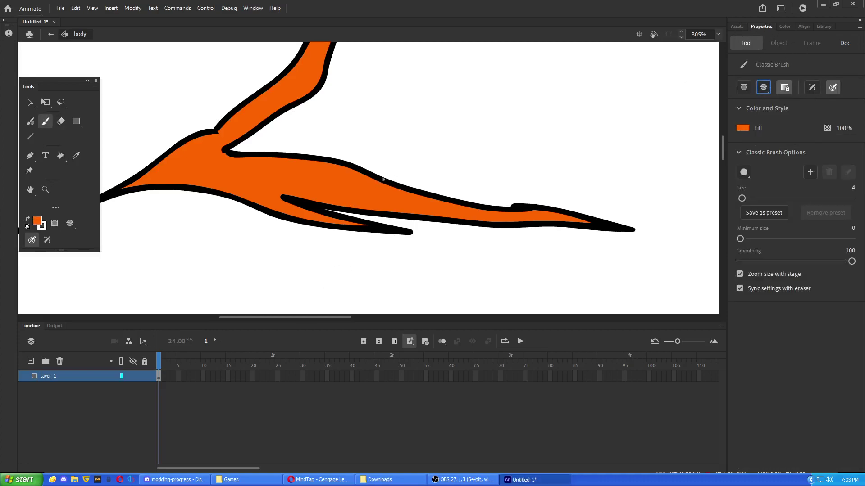
left_click_drag(380, 181, 383, 180)
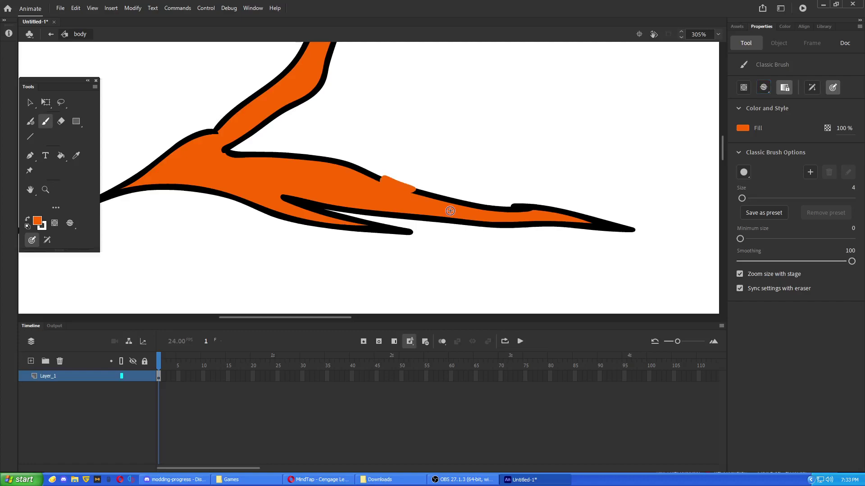
left_click(51, 34)
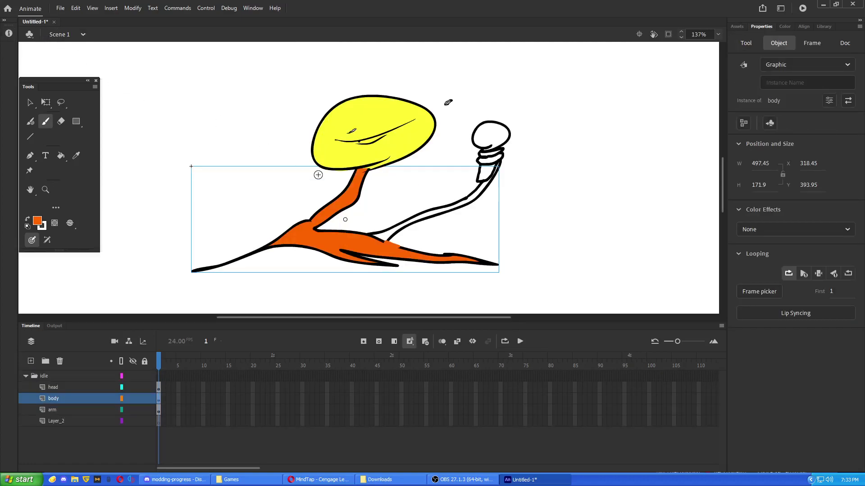
Undo the orange stroke inside the body symbol, repaint it to cover the outline between the arm's lines, and return to Scene 1
double_click(318, 175)
key("ctrl+z")
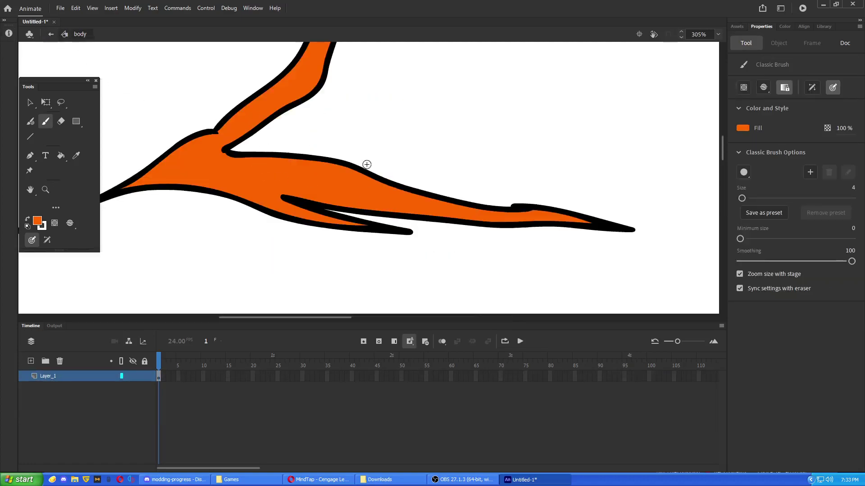
mouse_move(367, 165)
left_mouse_down()
mouse_move(346, 165)
mouse_move(358, 167)
left_mouse_up()
left_click(51, 34)
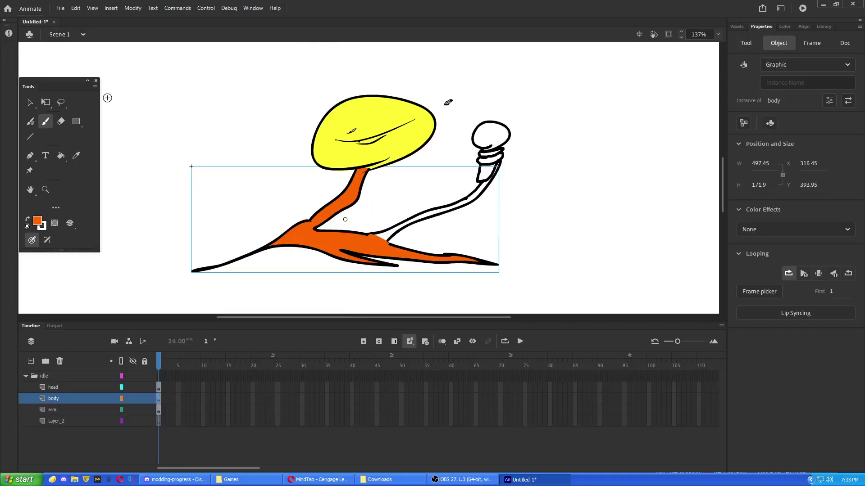
Try to sample the body's orange while the arm layer's artwork is selected
left_click(74, 412)
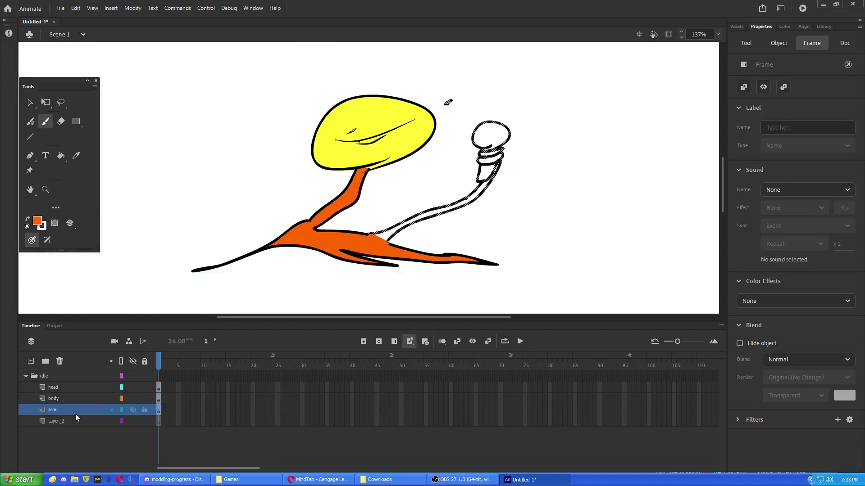
key("i")
scroll(420, 220, "up", 2)
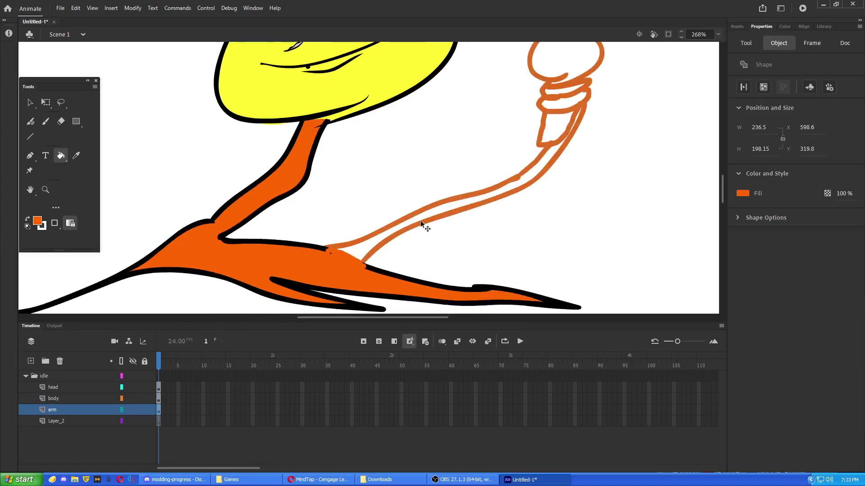
left_click(309, 272)
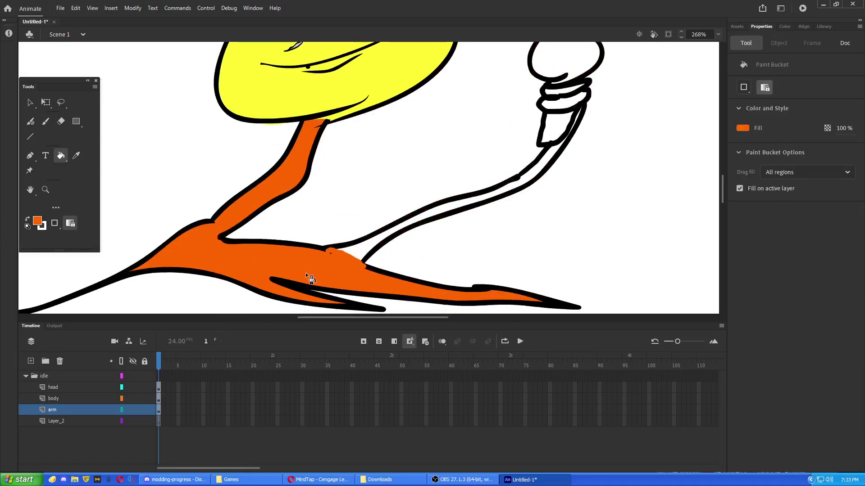
scroll(342, 257, "right", 3)
Try brushing orange across the joint between the arm and the body
key("ctrl+a")
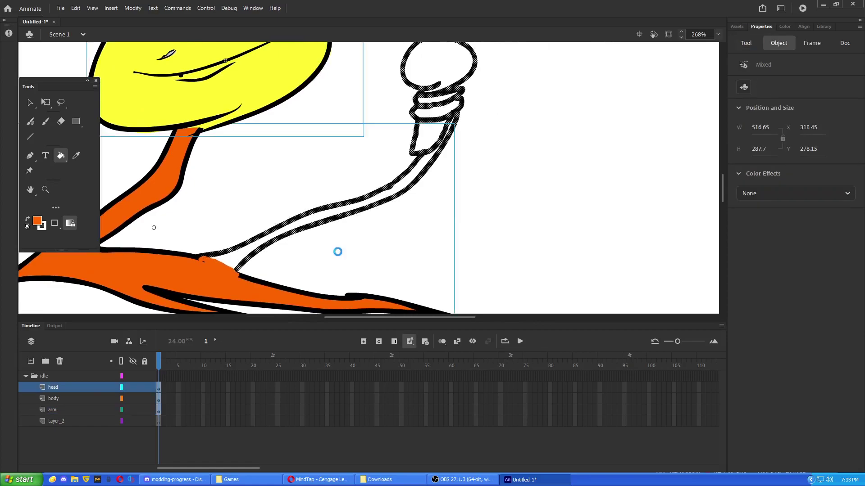
key("ctrl+s")
left_click(401, 228)
key("ctrl+shift+a")
scroll(414, 228, "left", 3)
key("b")
left_click_drag(258, 249, 276, 254)
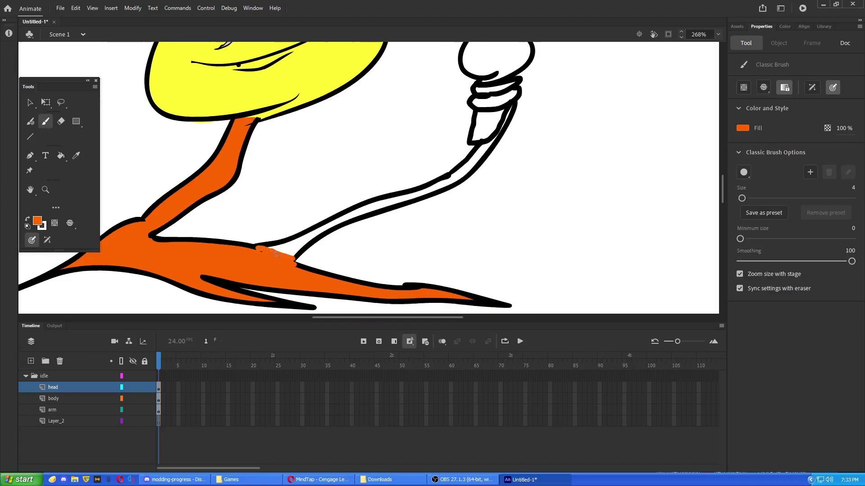
key("k")
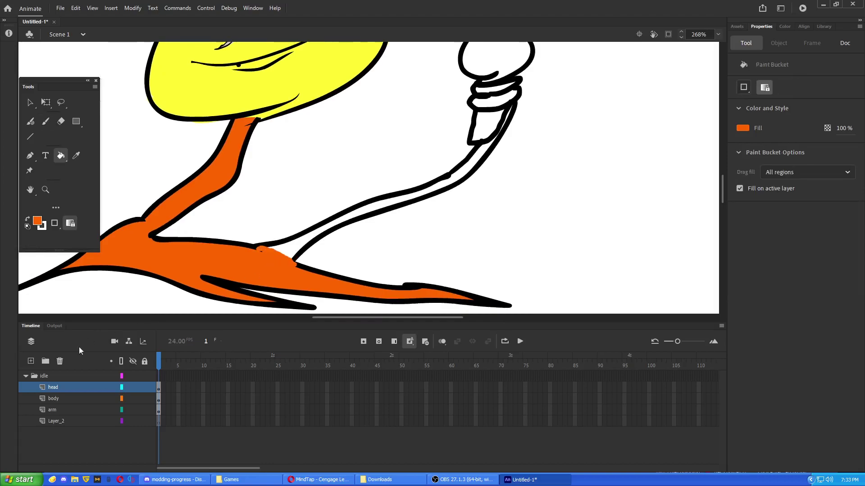
Fill the inside of the arm on the arm layer with orange using the Paint Bucket
left_click(66, 407)
key("ctrl+shift+a")
key("b")
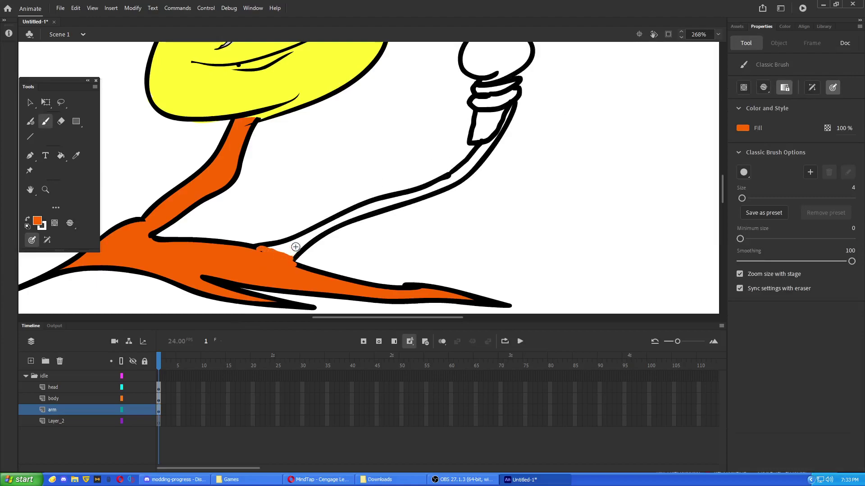
key("k")
left_click(294, 243)
Fill the hand's bands with orange, undoing any fill that recolors the black outline
left_click_drag(500, 132, 393, 227)
left_click(389, 188)
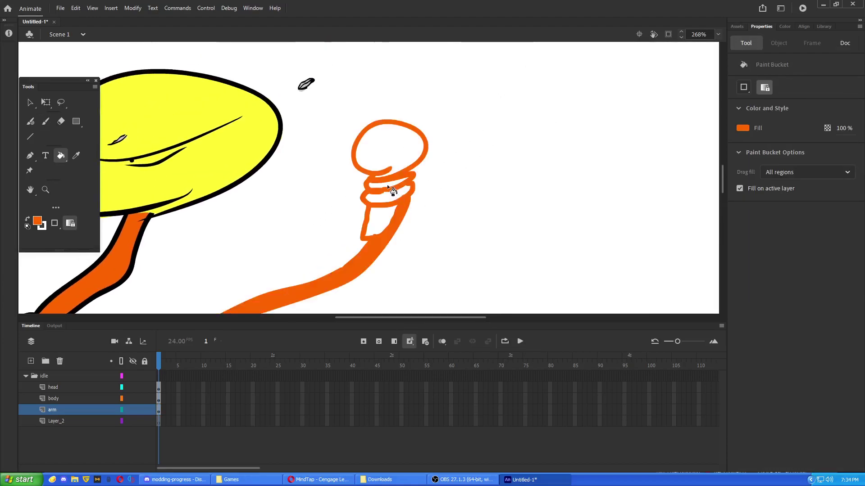
key("ctrl+z")
left_click(388, 191)
key("ctrl+z")
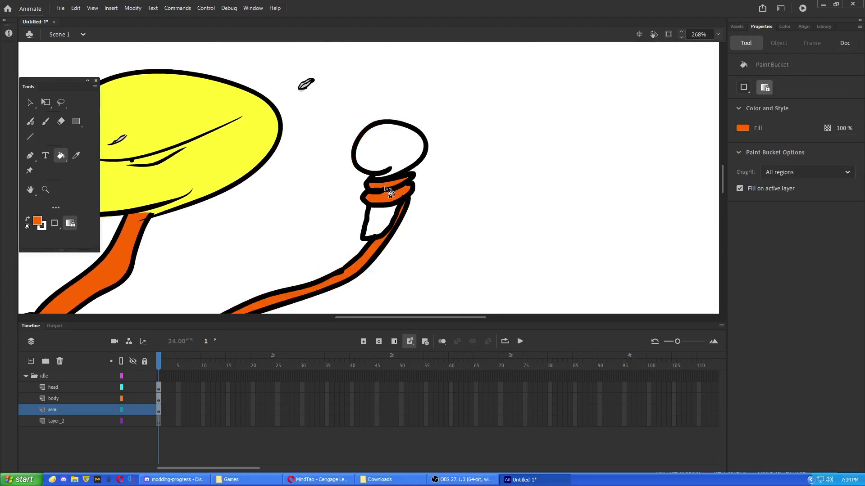
left_click(37, 221)
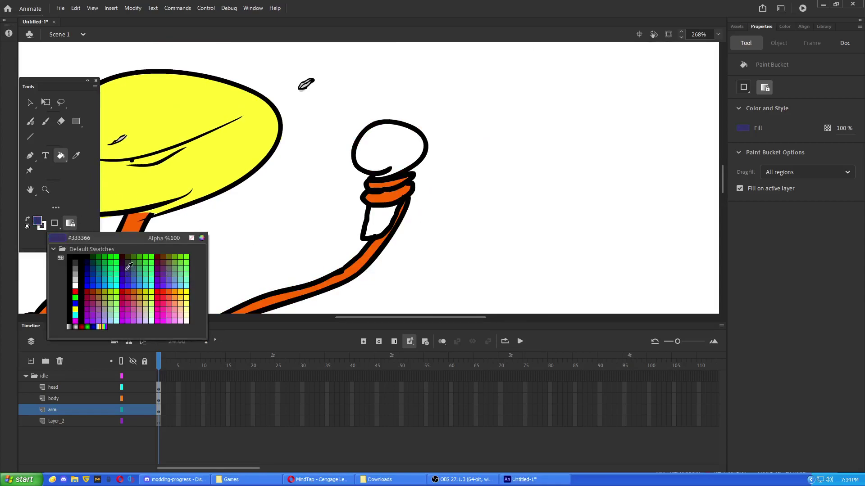
left_click(201, 238)
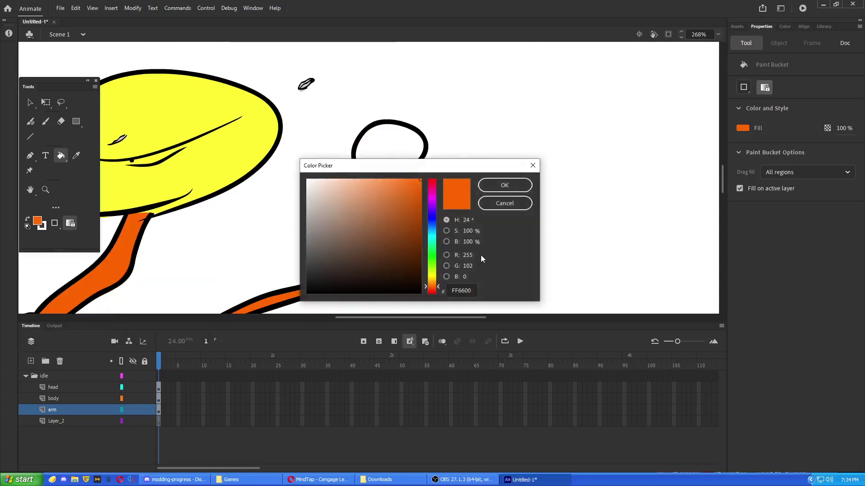
left_click(446, 232)
left_click(446, 240)
left_click(445, 221)
left_click(444, 257)
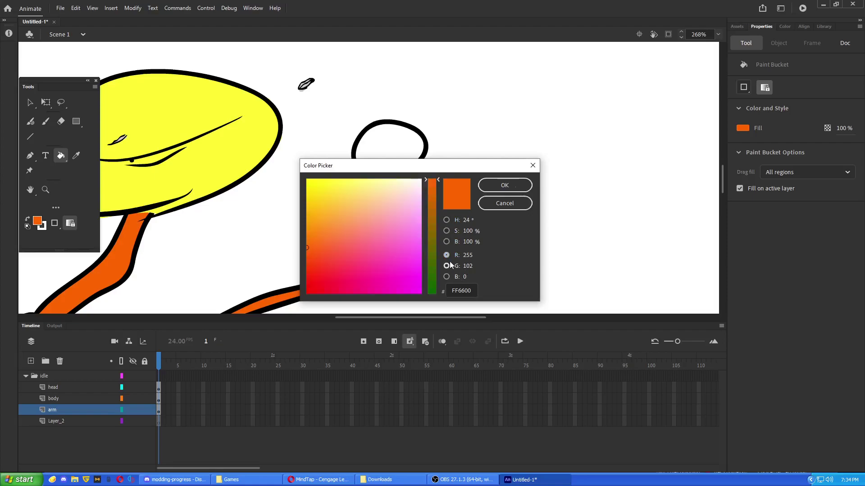
left_click(447, 266)
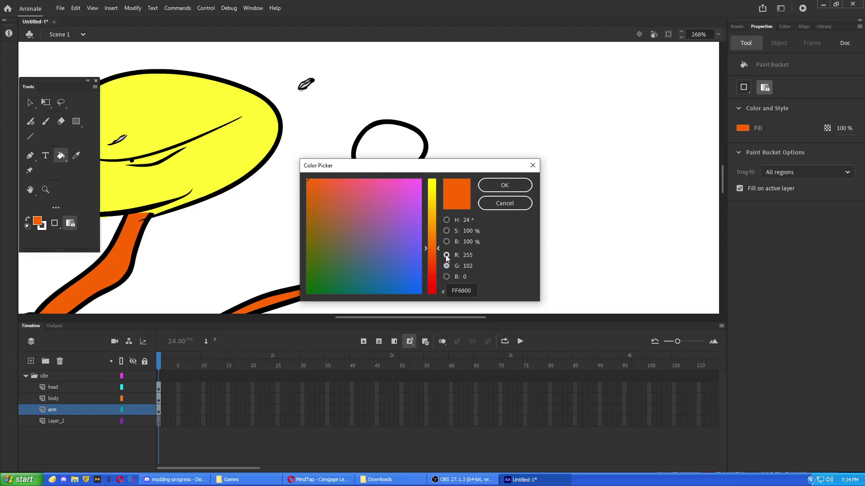
left_click(446, 255)
left_click_drag(436, 186, 432, 287)
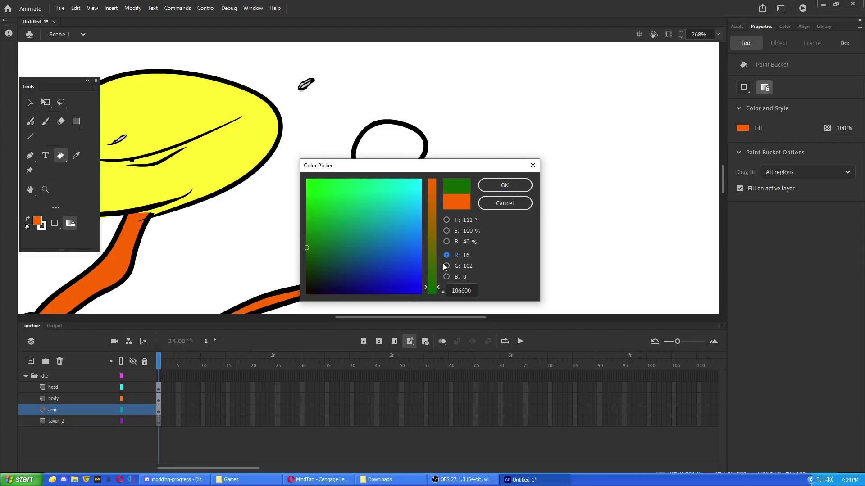
left_click(446, 220)
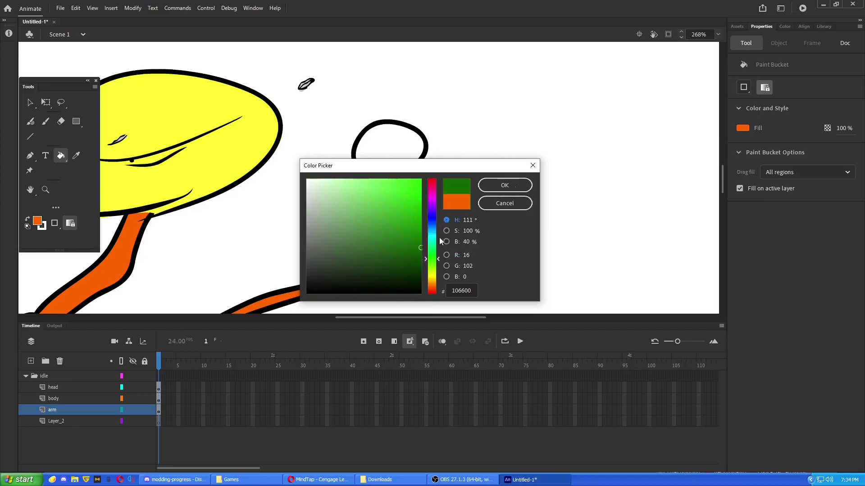
left_click_drag(436, 257, 439, 223)
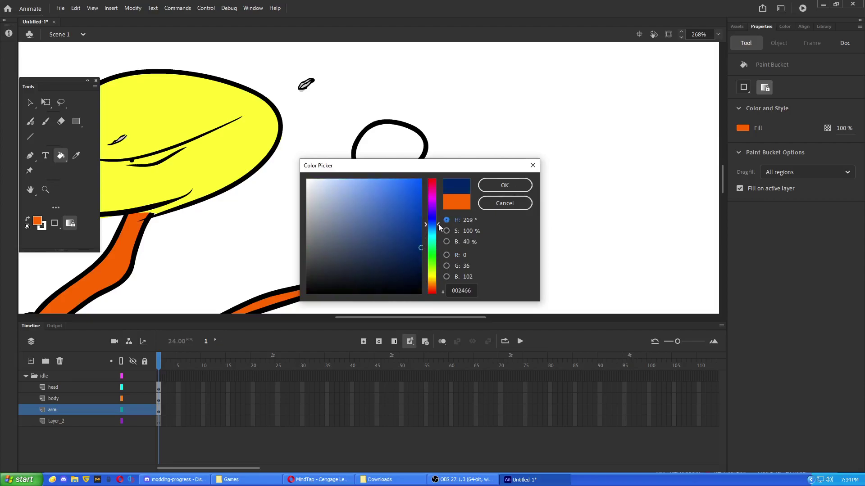
left_click(446, 256)
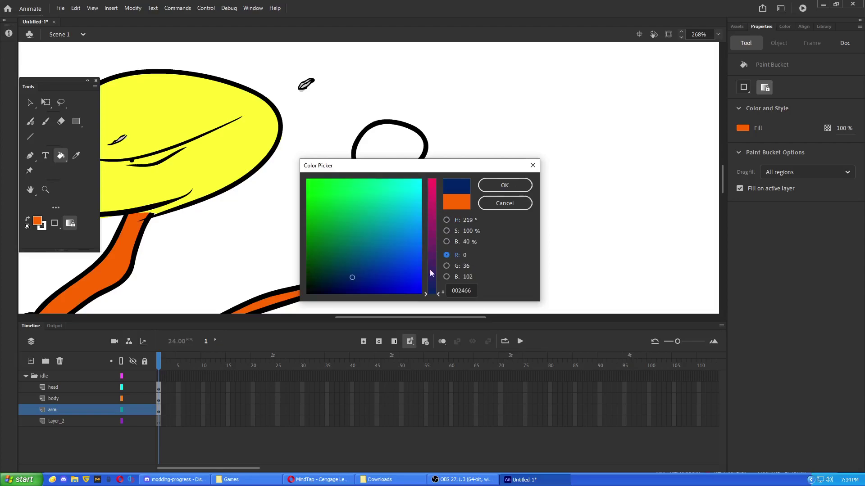
left_click_drag(429, 270, 435, 236)
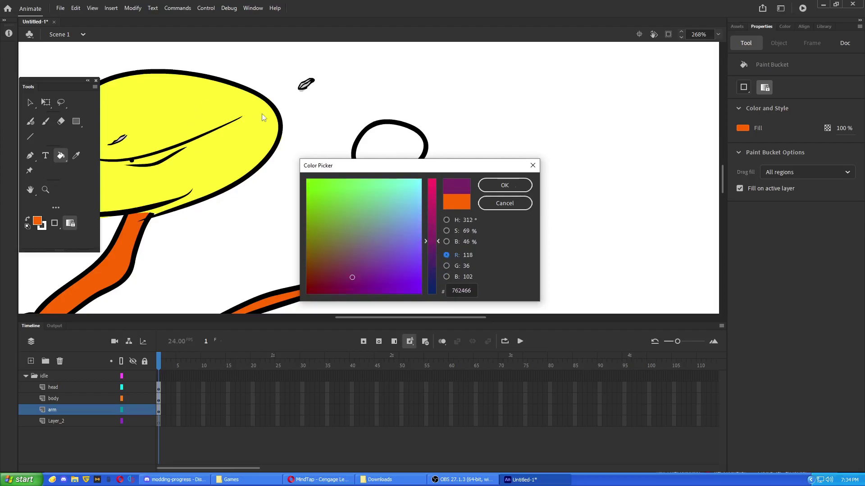
left_click(518, 200)
Sample the head's yellow and lower its green value to make the fill color golden orange #FFBA33
left_click(76, 155)
left_click(175, 125)
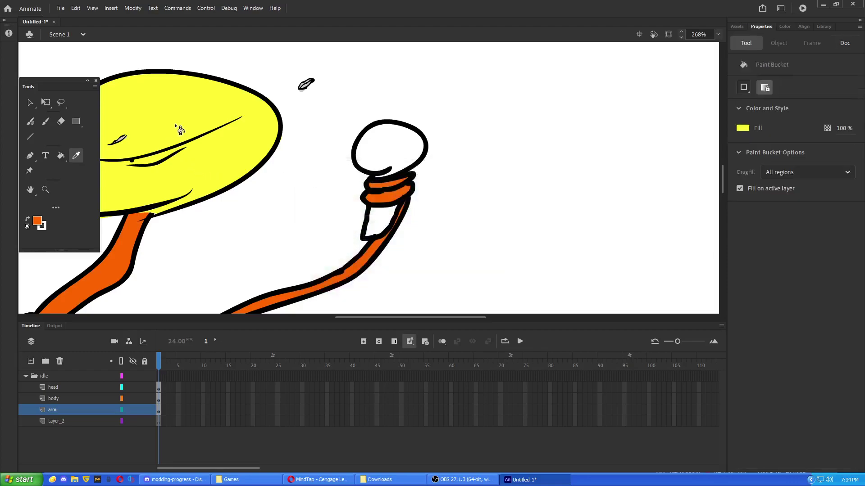
left_click(38, 220)
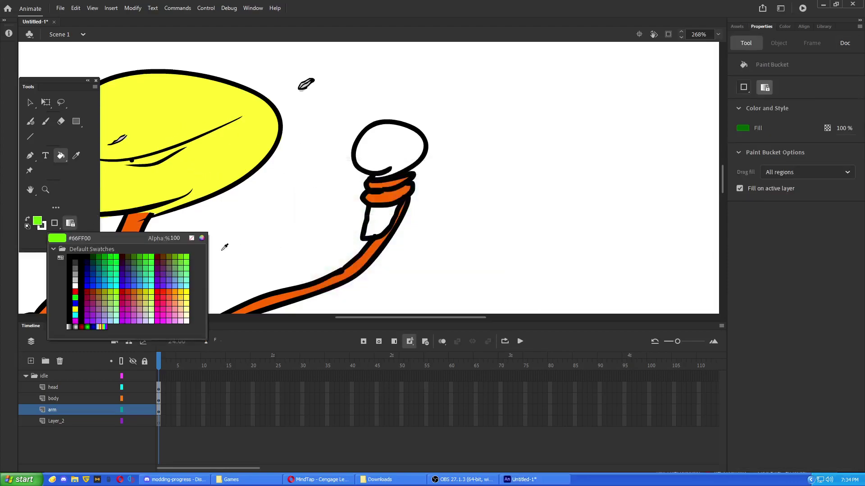
left_click(206, 242)
left_click(448, 255)
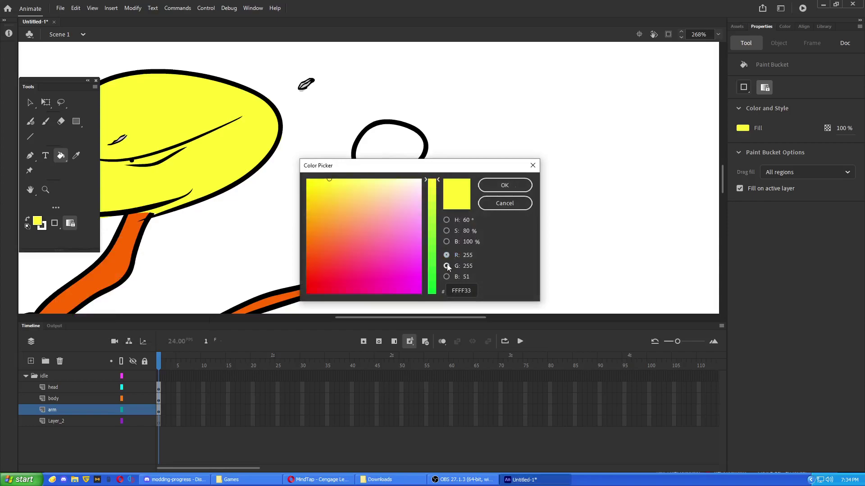
left_click(447, 266)
left_click_drag(438, 182, 443, 210)
left_click(521, 194)
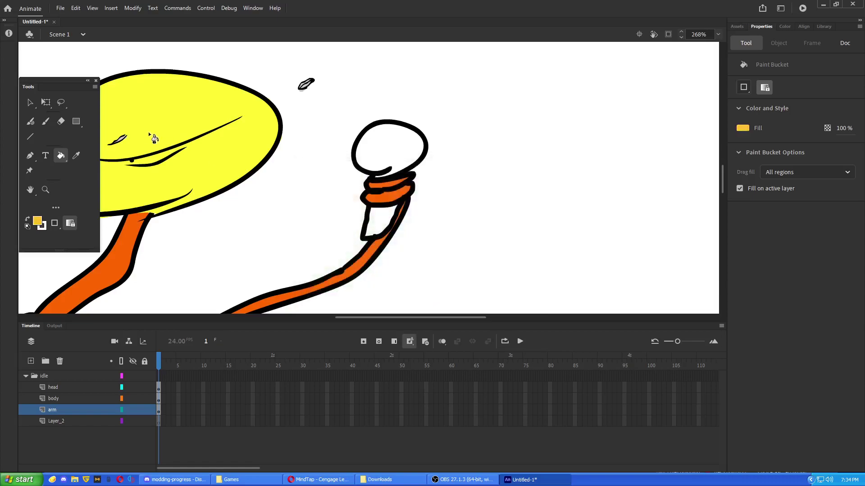
Try brushing a golden-orange shading stroke on the head, undo it, and make the head layer active
key("b")
mouse_move(160, 186)
left_mouse_down()
mouse_move(104, 175)
mouse_move(146, 178)
left_mouse_up()
key("ctrl+z")
mouse_move(309, 202)
left_mouse_down()
mouse_move(482, 212)
mouse_move(411, 212)
left_mouse_up()
left_click(54, 388)
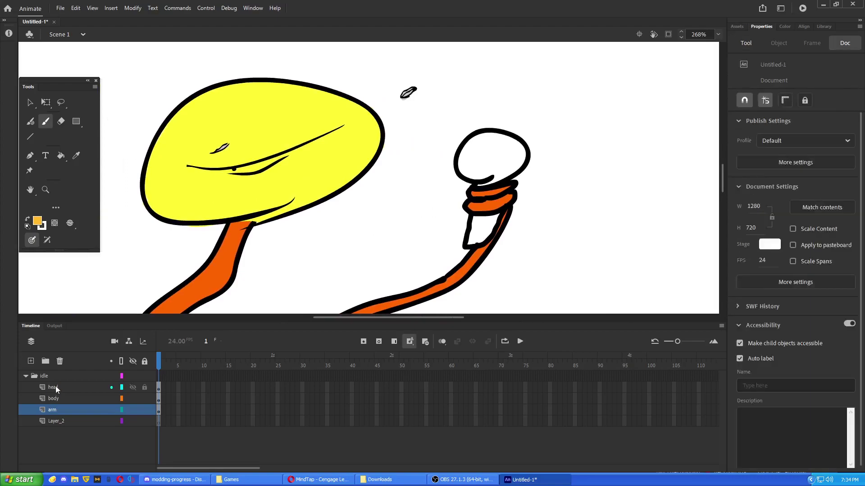
left_click_drag(157, 156, 134, 185)
left_click_drag(515, 153, 417, 135)
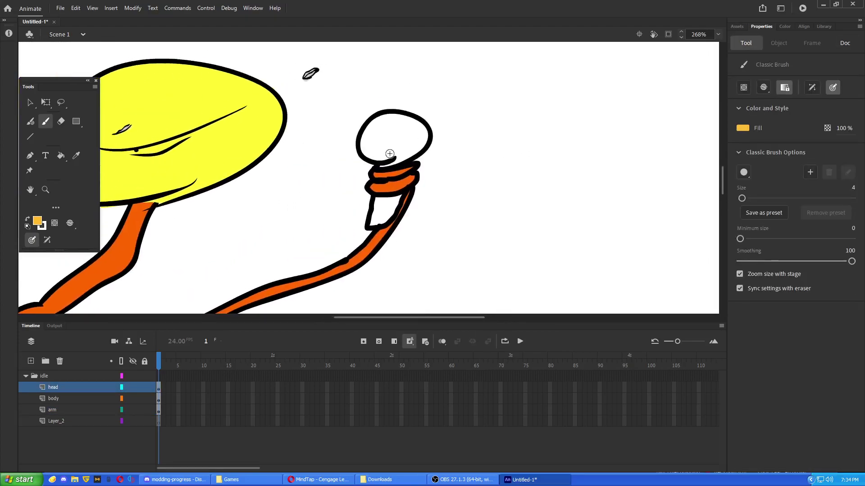
Set the fill color to the muted blue-gray #485974
left_click(38, 222)
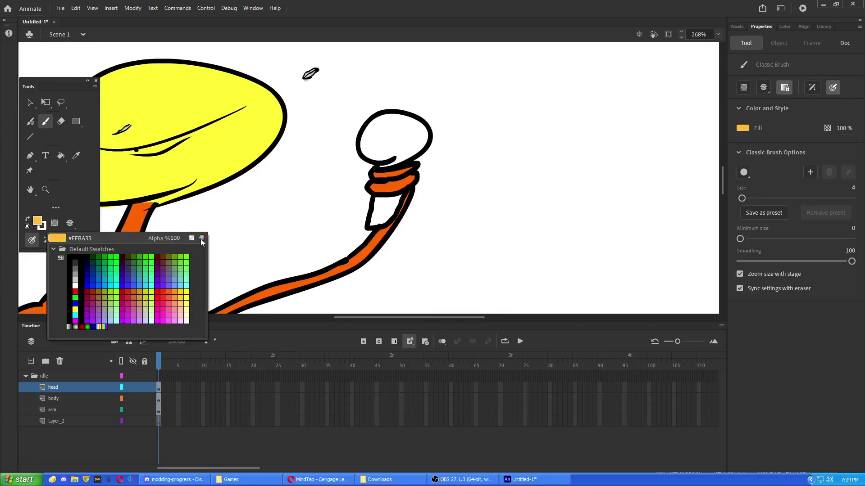
left_click(201, 238)
left_click(456, 221)
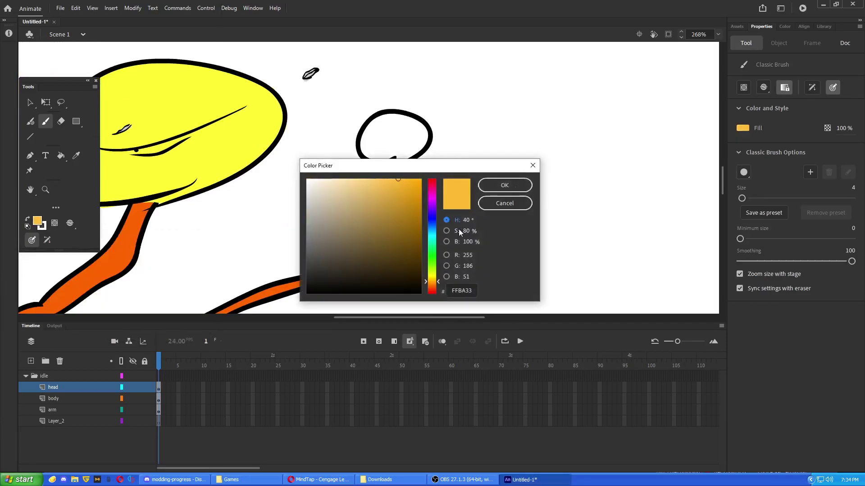
left_click(421, 215)
mouse_move(433, 232)
left_mouse_down()
mouse_move(342, 237)
mouse_move(349, 242)
left_mouse_up()
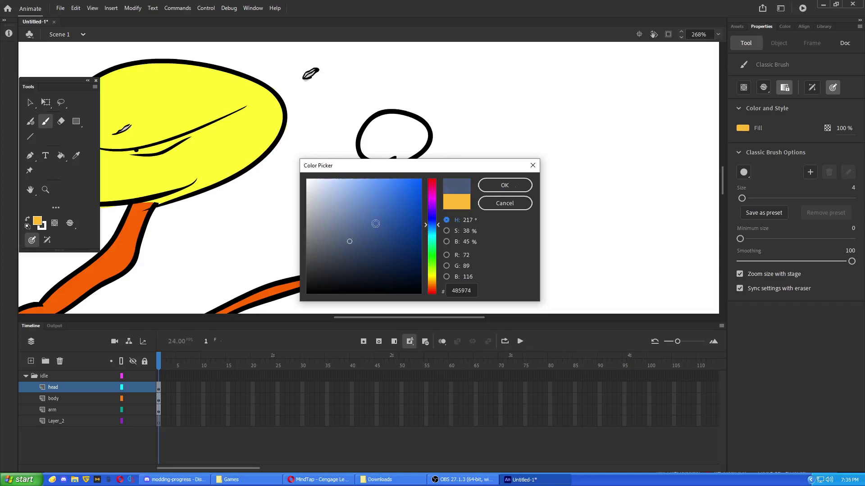
left_click(504, 185)
Fill the microphone's round head and handle on the arm layer with blue-gray using the Paint Bucket
key("k")
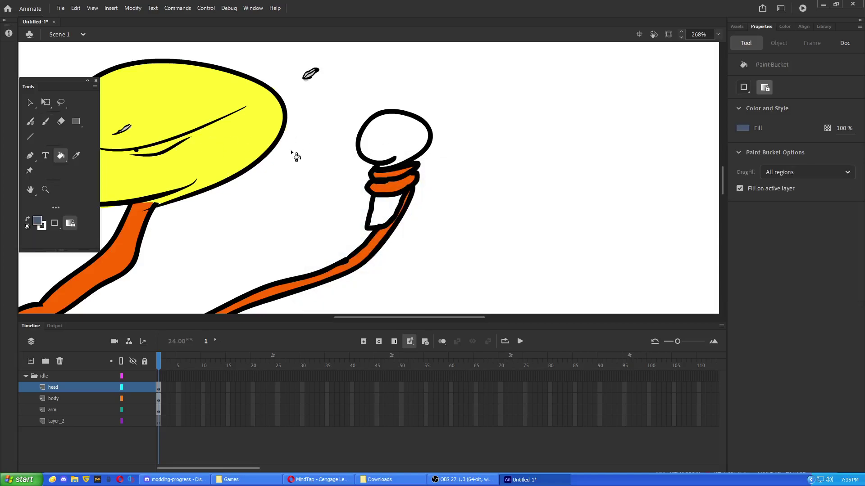
left_click(64, 407)
left_click(409, 144)
left_click(376, 216)
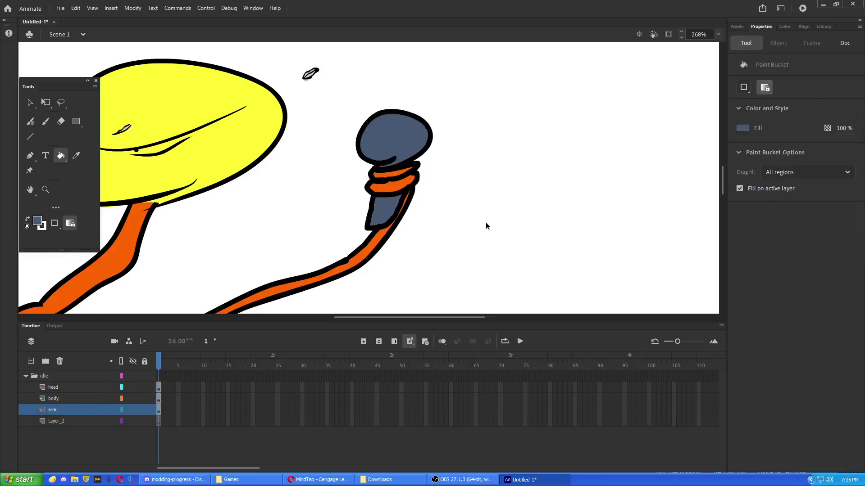
Convert all the artwork on the arm layer into a graphic symbol named arm
key("ctrl+2")
scroll(505, 192, "up", 1)
left_click_drag(500, 193, 537, 190)
left_click(44, 104)
key("v")
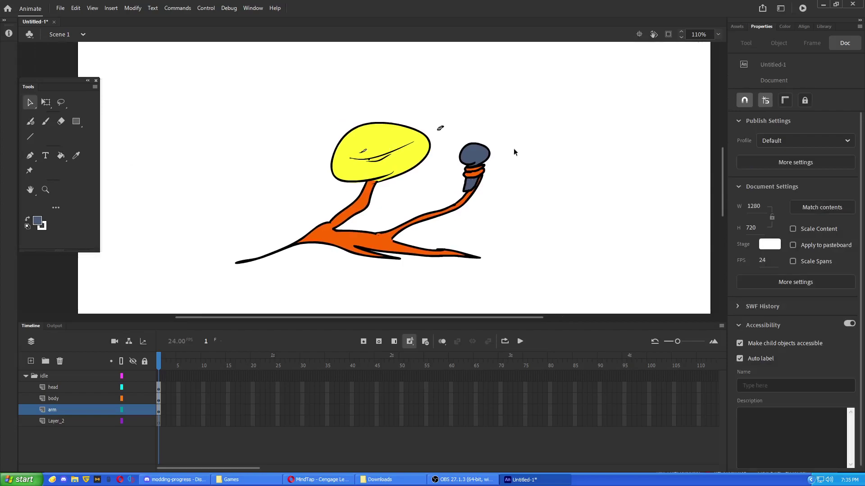
left_click(67, 410)
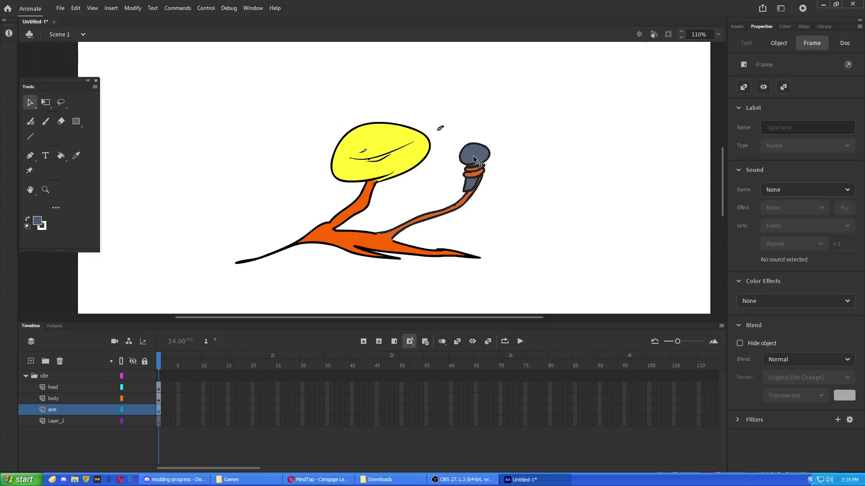
key("F8")
type("arm")
key("Return")
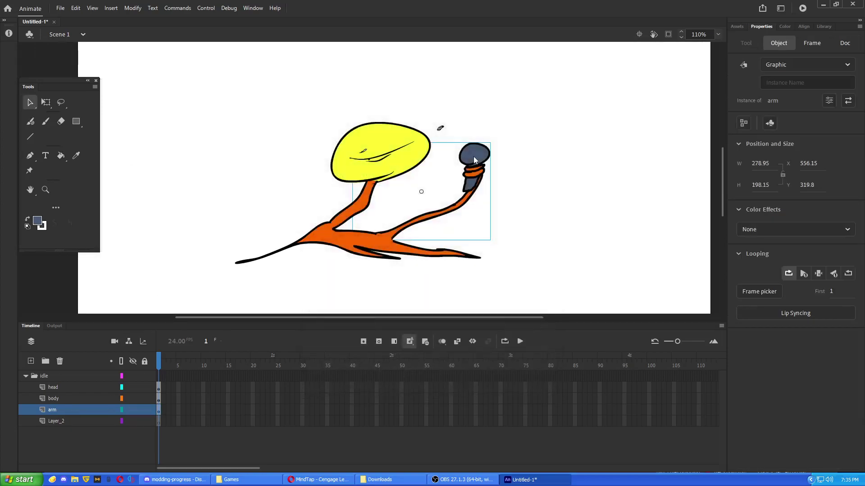
left_click_drag(567, 195, 481, 186)
left_click(473, 197)
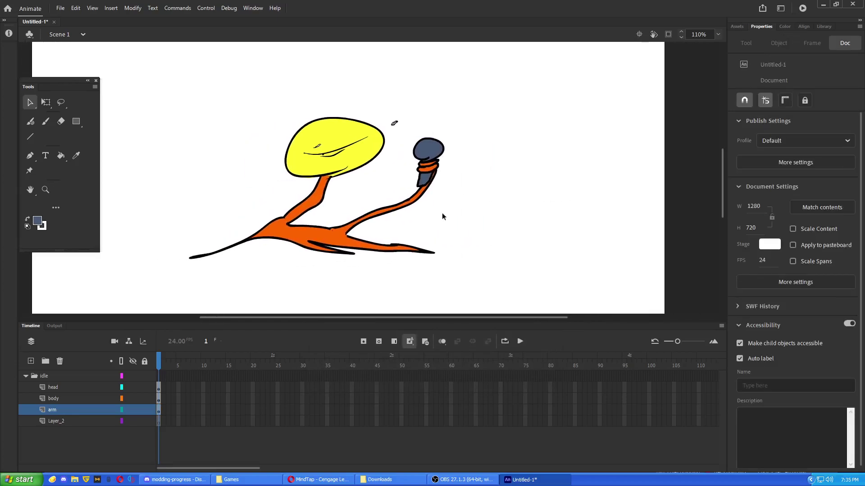
Extend the first frames of the head, body and arm layers together to frame 14
left_click(142, 387)
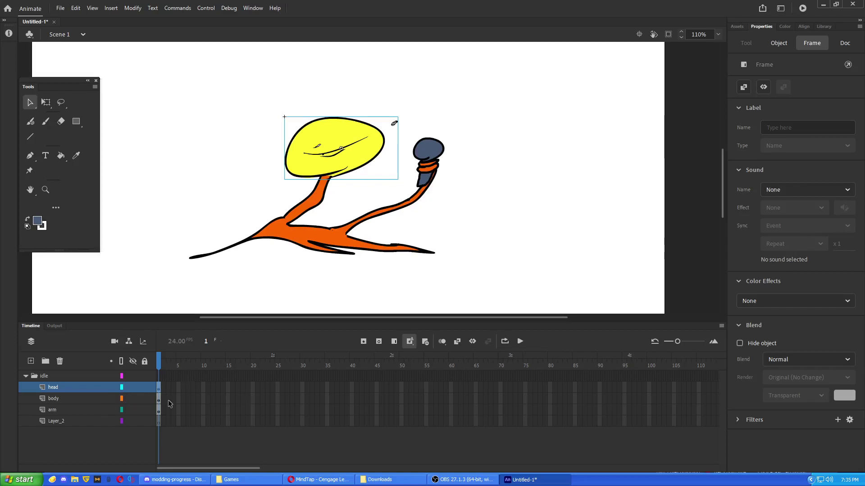
left_click(159, 410, "shift")
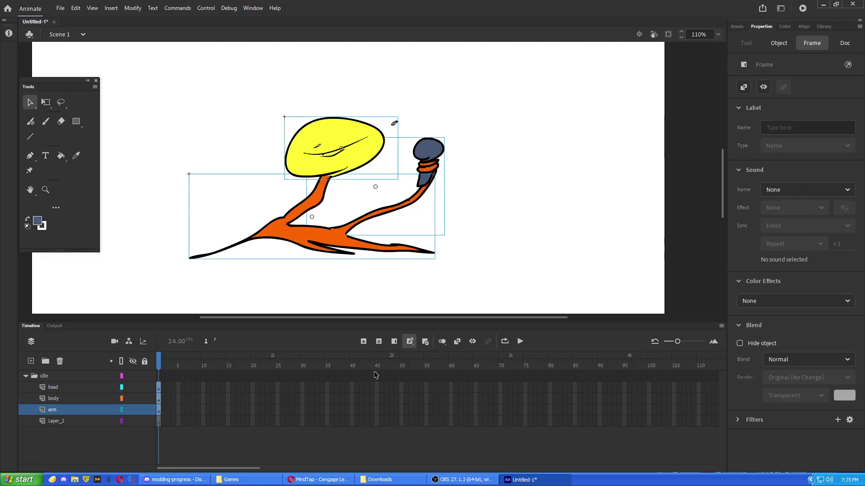
left_click(397, 344)
left_click(397, 344)
double_click(397, 344)
left_click(397, 344)
left_click(397, 344)
left_click(397, 344)
double_click(397, 344)
left_click(398, 344)
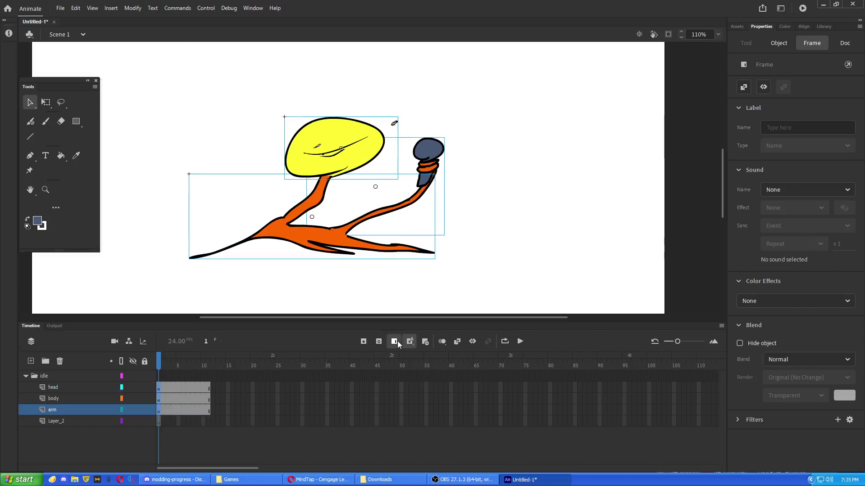
left_click(394, 341)
left_click(395, 342)
left_click(395, 342)
left_click(552, 89)
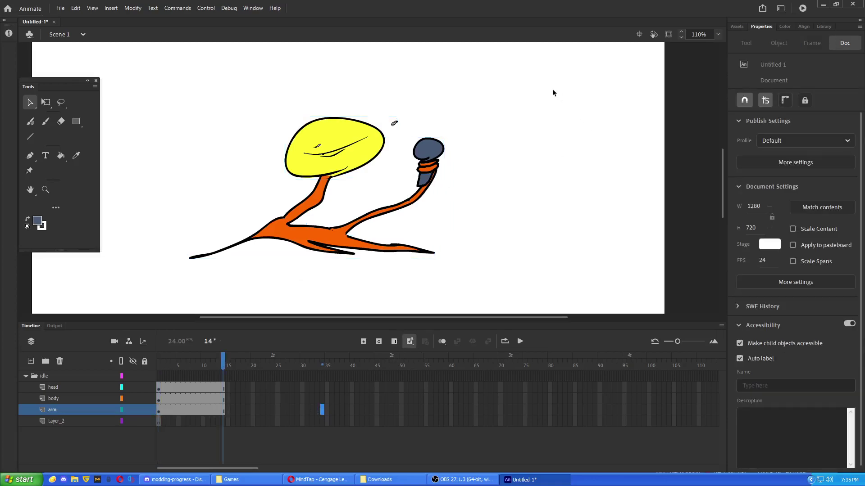
Insert keyframes at frame 7 on the head, body and arm layers
left_click(196, 387)
left_click(188, 389)
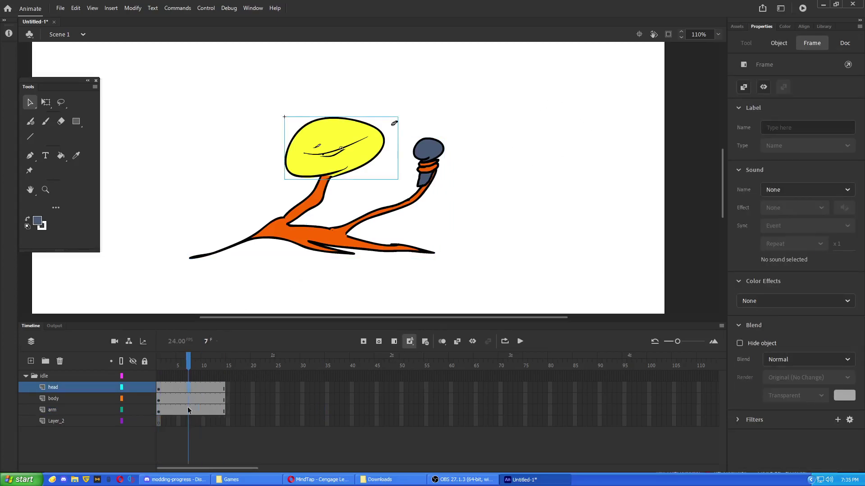
left_click(188, 413)
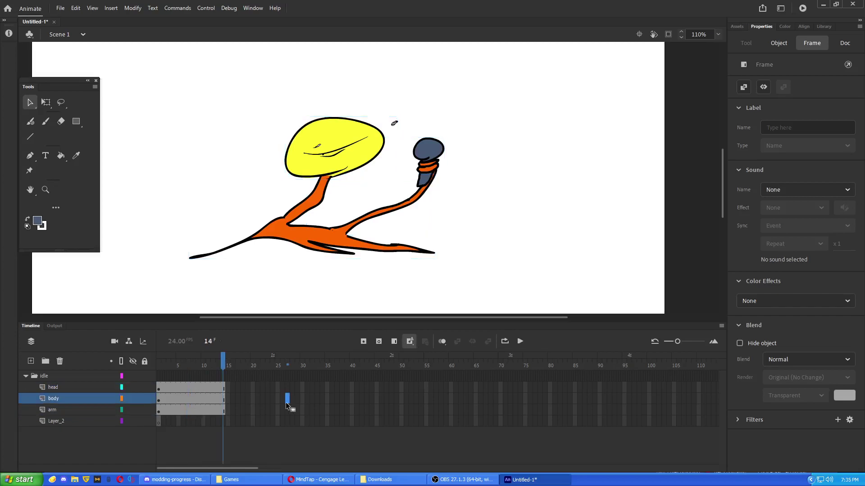
left_click(190, 388)
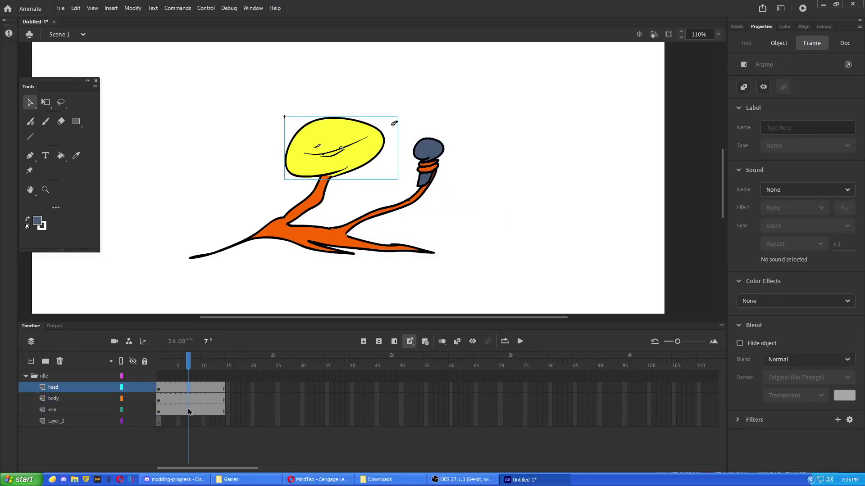
left_click(188, 412)
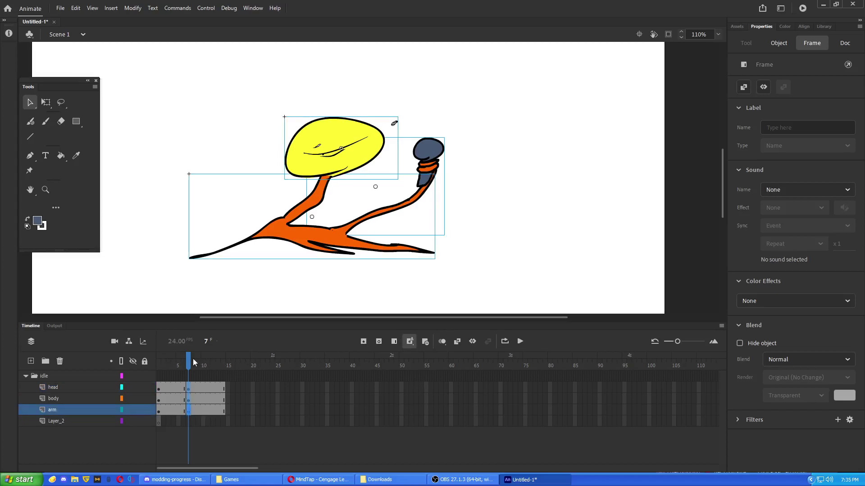
Return the playhead to frame 1 and select the head layer's first keyframe
left_click_drag(189, 361, 156, 376)
left_click(182, 388)
left_click(177, 376)
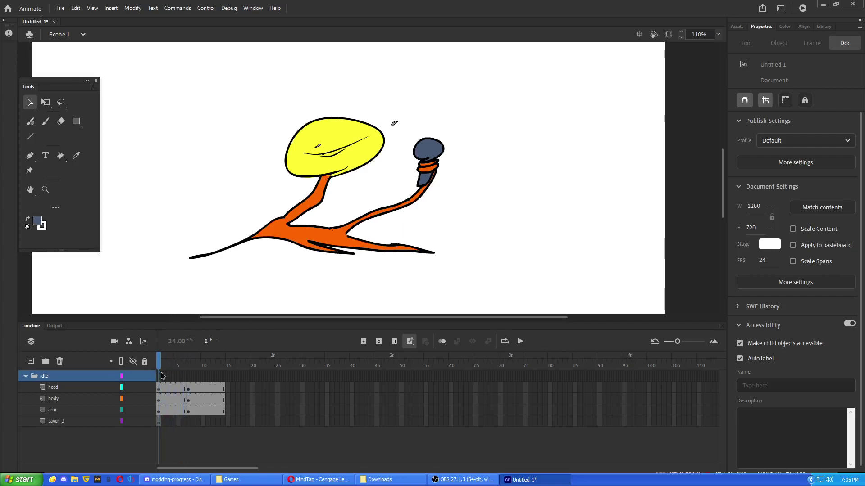
mouse_move(159, 366)
left_mouse_down()
mouse_move(193, 360)
mouse_move(153, 357)
left_mouse_up()
left_click(161, 388)
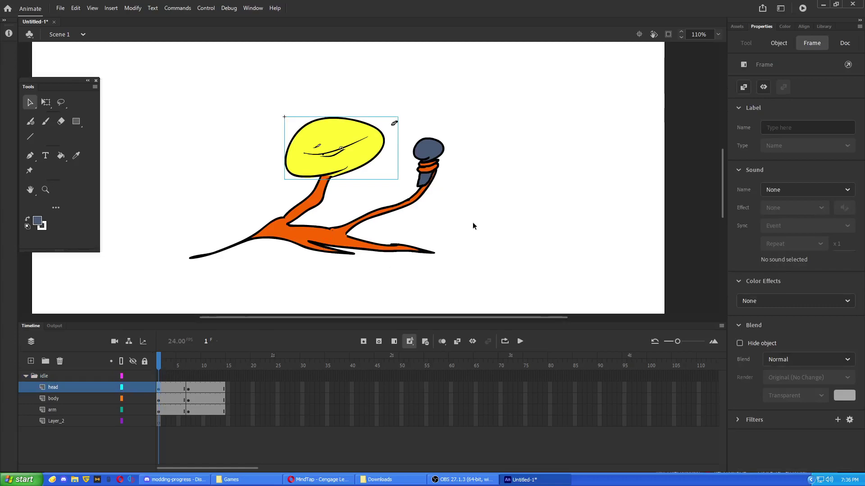
scroll(472, 223, "up", 2)
left_click_drag(477, 223, 560, 241)
scroll(509, 237, "down", 2)
scroll(450, 223, "up", 2)
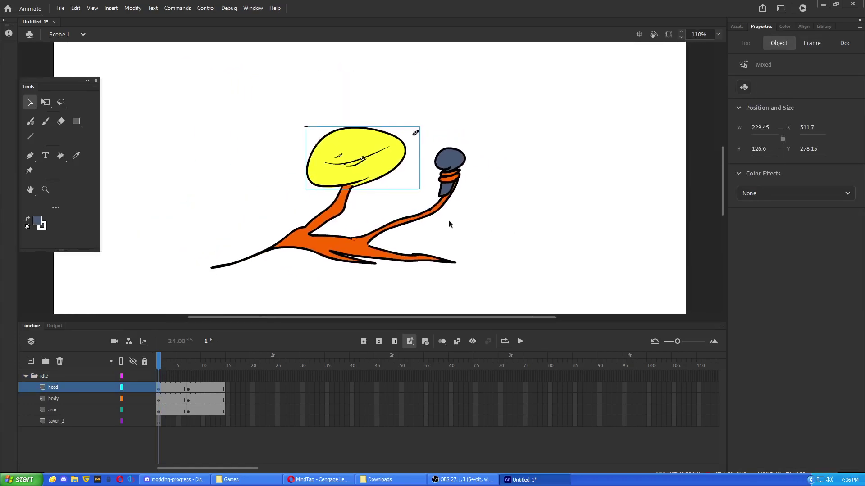
Rotate the head clockwise with Free Transform at frame 1 and lower it onto the neck
right_click(380, 131)
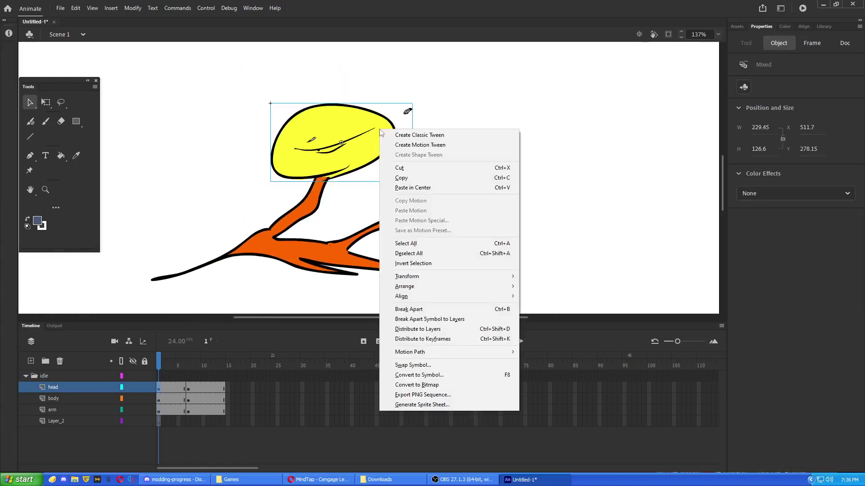
mouse_move(407, 277)
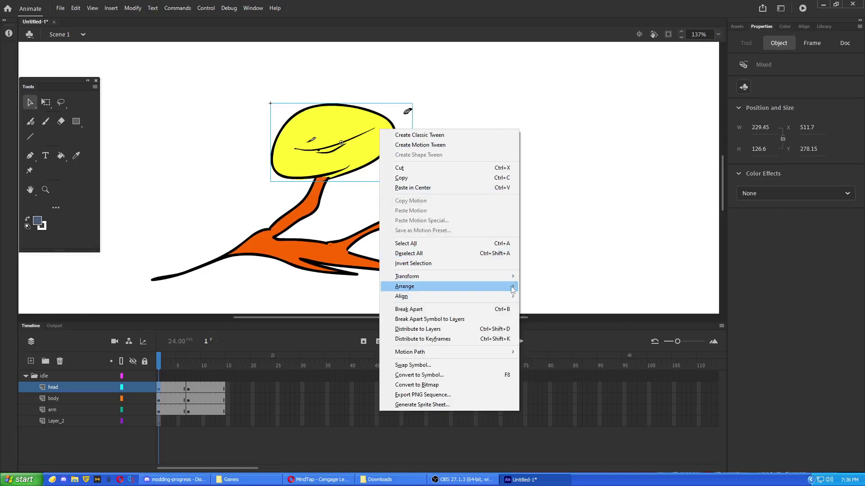
left_click(561, 276)
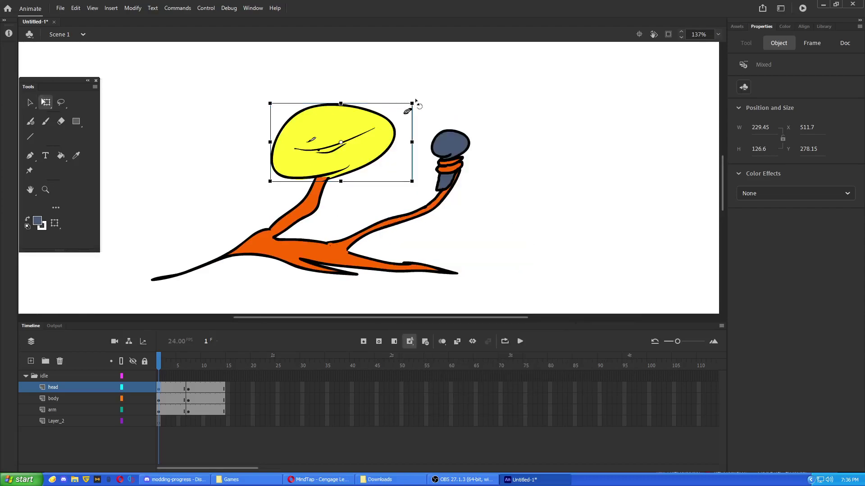
left_click_drag(417, 106, 424, 138)
left_click_drag(374, 151, 387, 170)
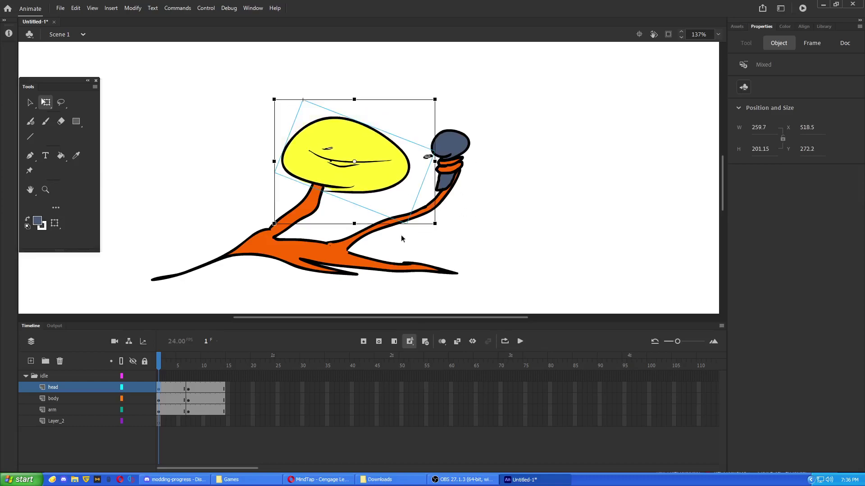
Rotate the arm slightly counterclockwise at frame 1 and reposition it so it meets the shoulder
left_click(359, 241)
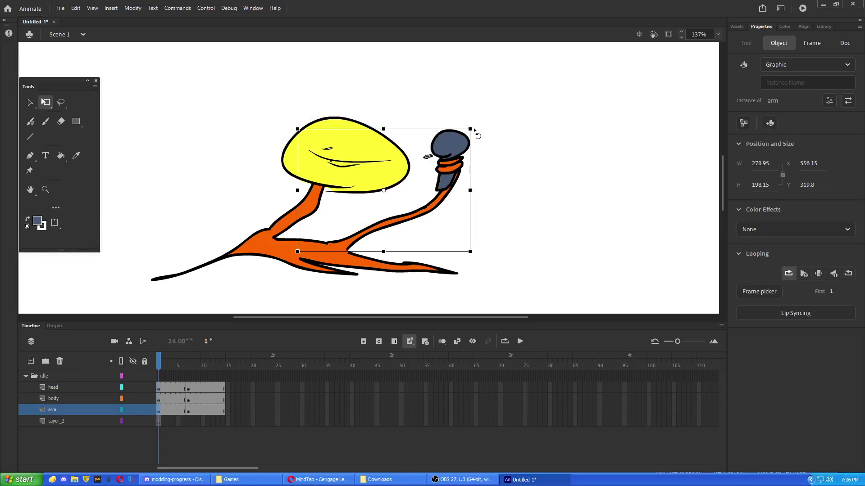
left_click_drag(472, 130, 461, 131)
left_click_drag(431, 171, 429, 168)
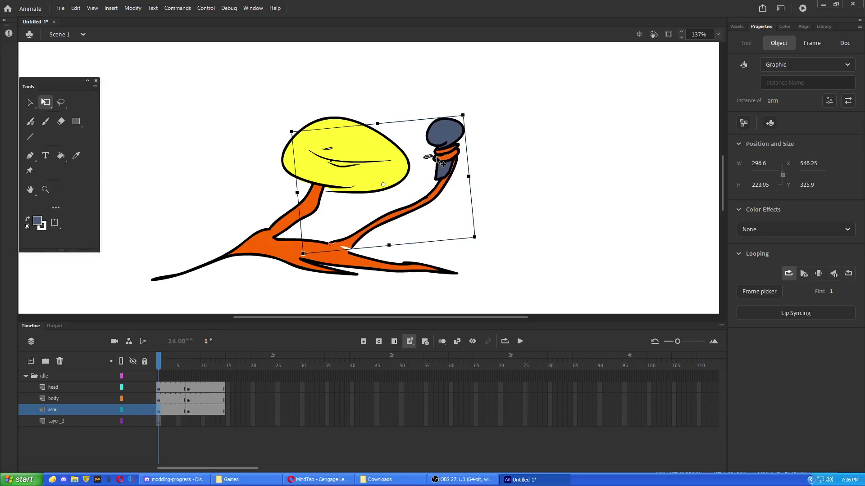
key("Down")
key("Down")
key("Left")
key("Left")
key("Left")
key("Down")
key("Down")
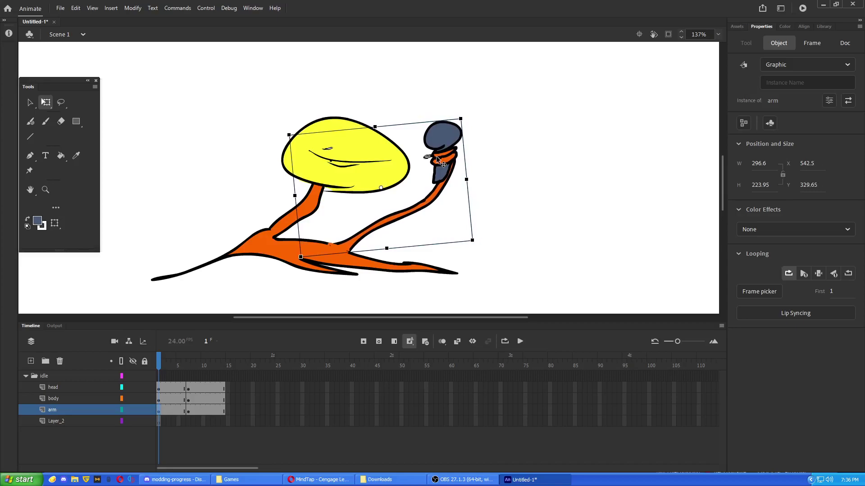
Move the body's transformation point to its bottom edge, squash the body to a height of about 156.6, and lower the arm to match
left_click_drag(159, 363, 149, 379)
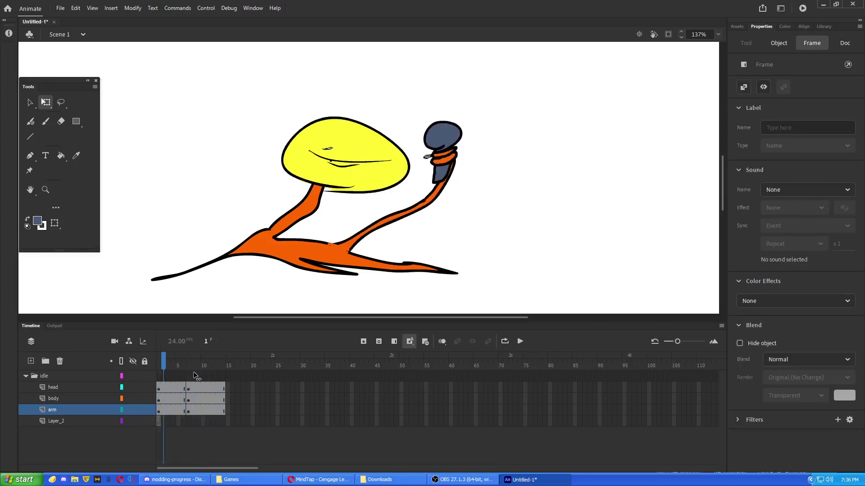
left_click(72, 399)
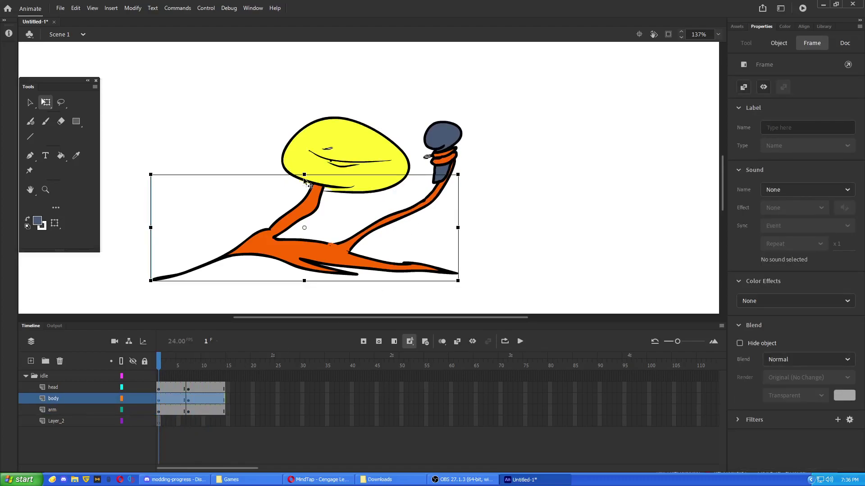
left_click_drag(304, 176, 304, 185)
key("ctrl+z")
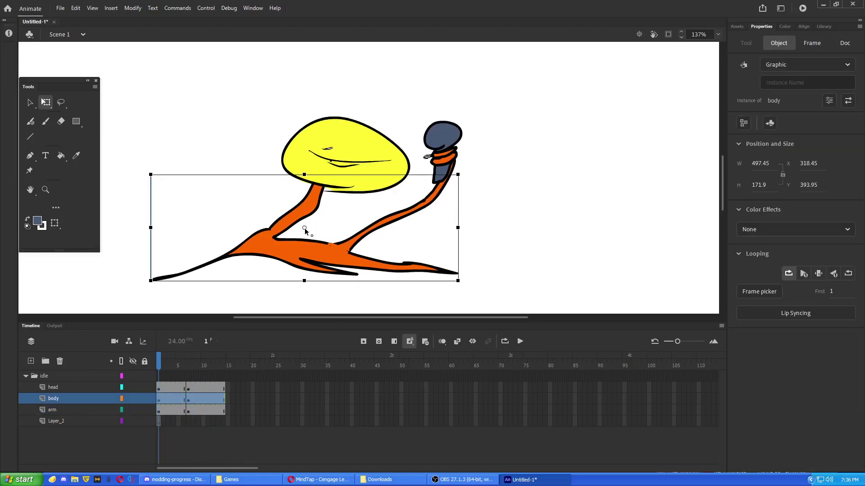
left_click_drag(304, 228, 305, 281)
mouse_move(304, 175)
left_mouse_down()
mouse_move(304, 188)
mouse_move(305, 164)
mouse_move(306, 185)
left_mouse_up()
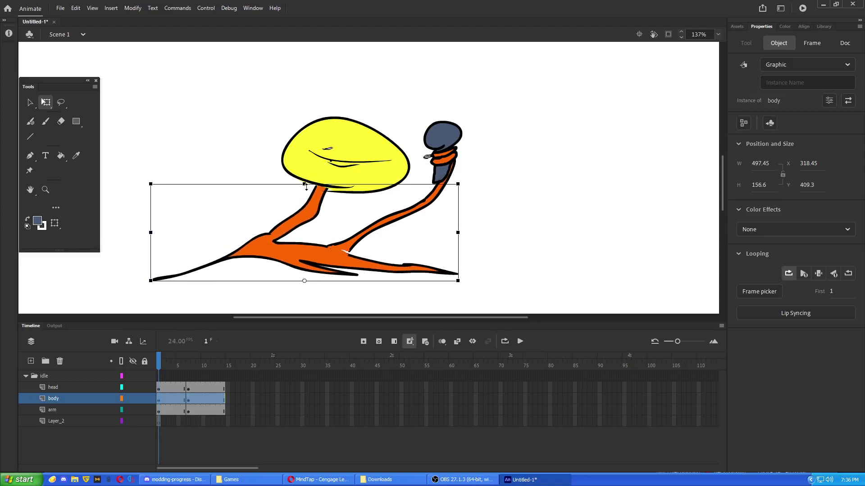
left_click(440, 166)
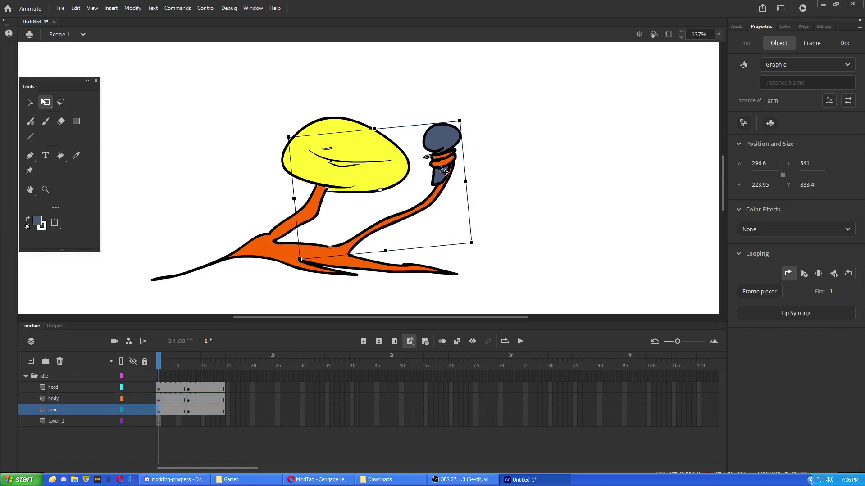
Move the body's transformation point to its bottom edge in the frame 7 keyframe and scrub through the animation
left_click(191, 411)
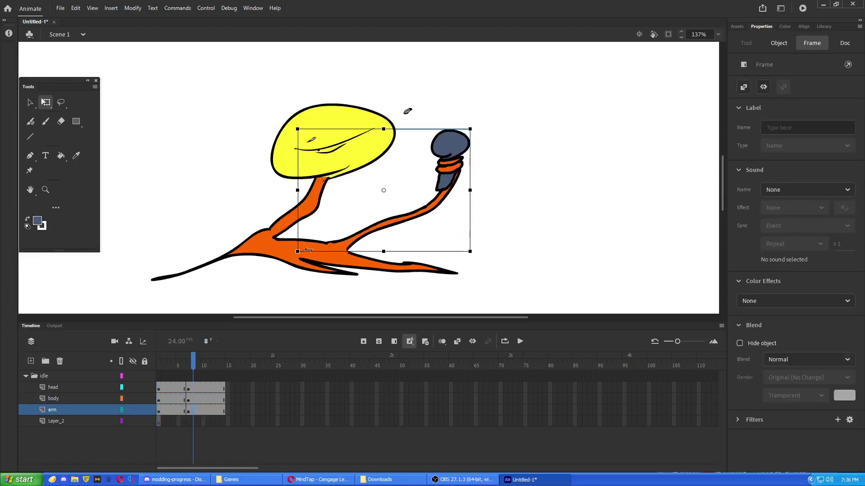
left_click(308, 225)
left_click_drag(306, 230, 305, 280)
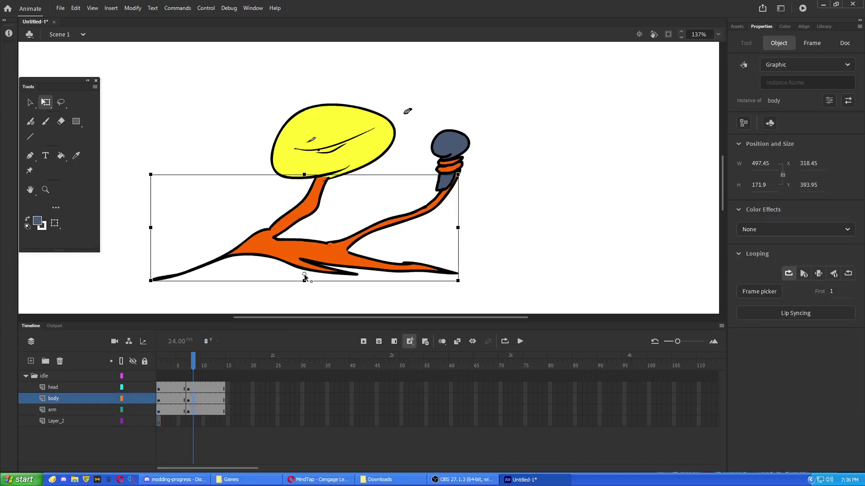
left_click_drag(194, 360, 224, 359)
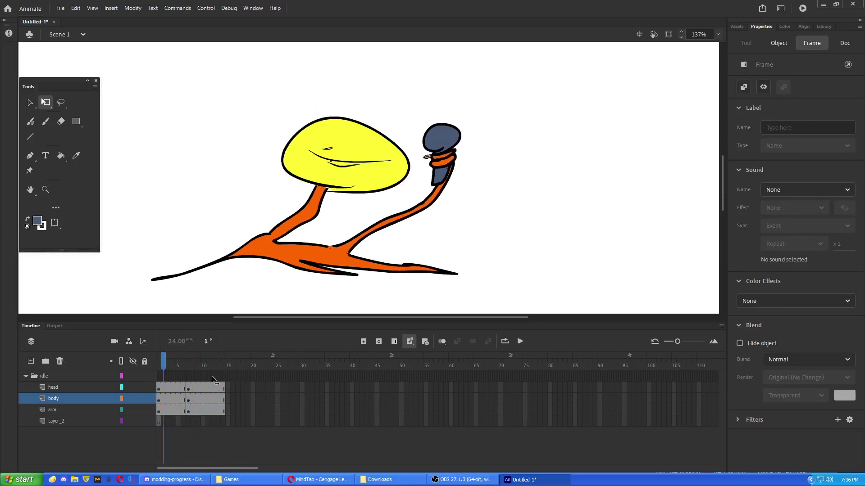
Try a classic tween from the first keyframes of the head, body and arm layers, play it back, and undo it
left_click_drag(231, 386, 158, 407)
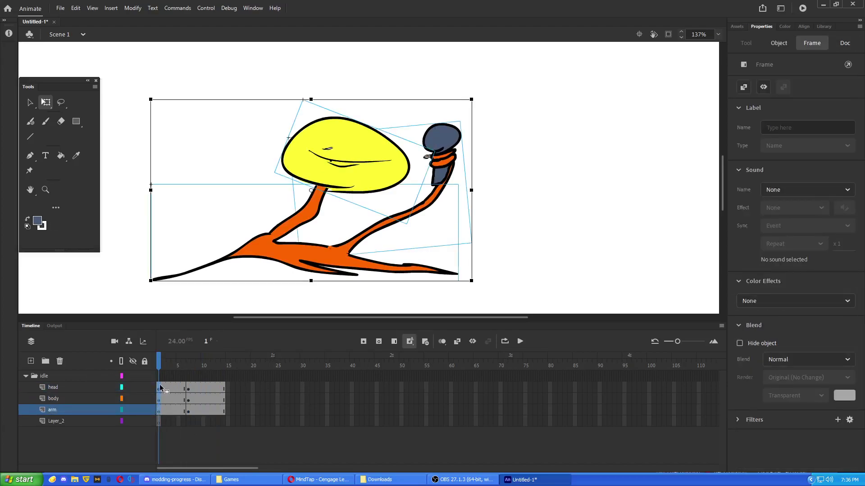
right_click(161, 390)
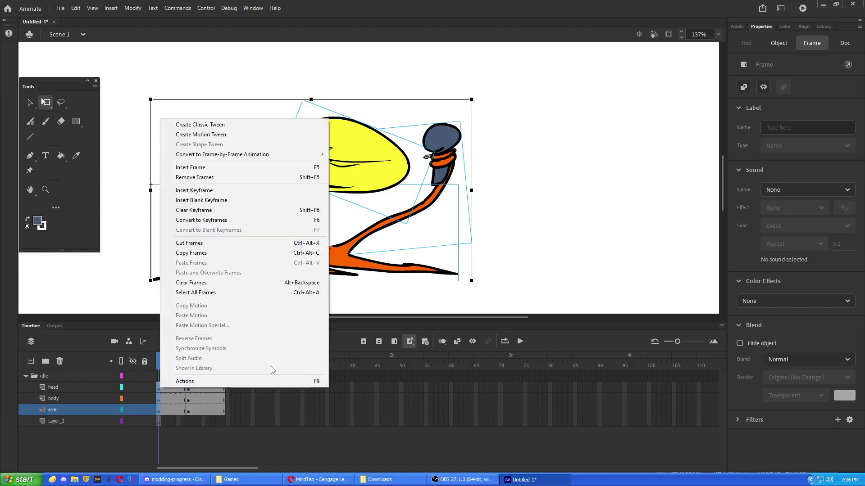
left_click(246, 126)
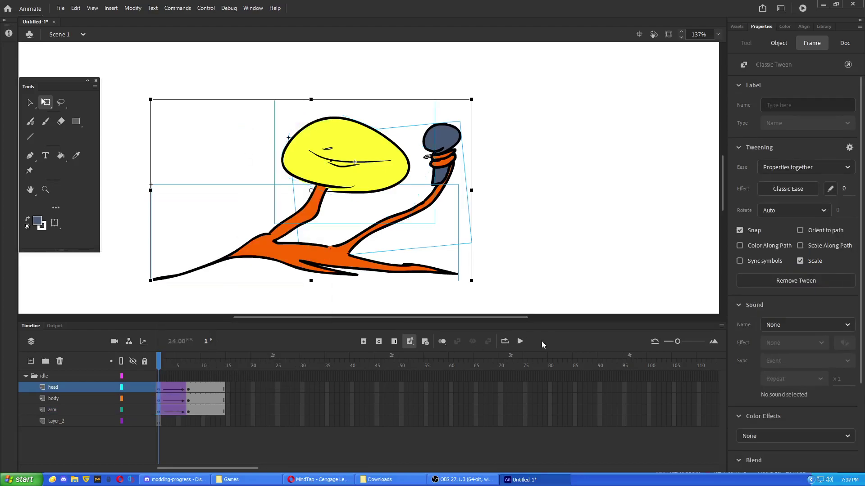
left_click(521, 341)
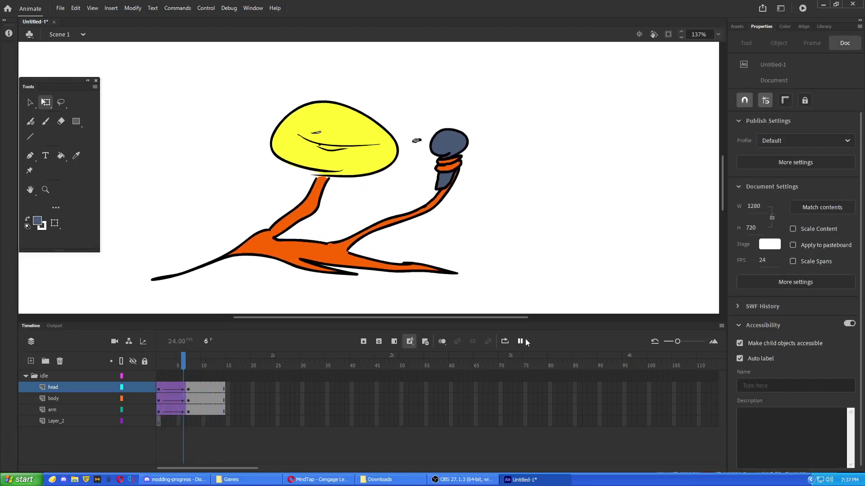
left_click(158, 362)
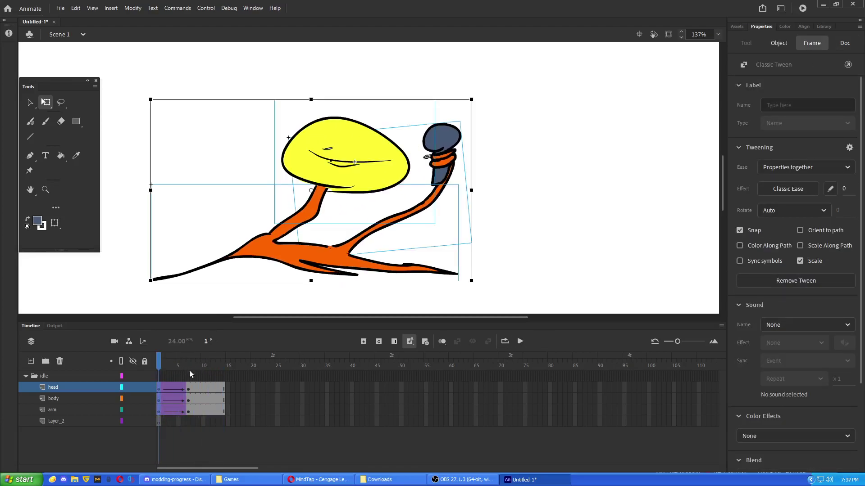
key("ctrl+z")
left_click(83, 389)
left_click(541, 266)
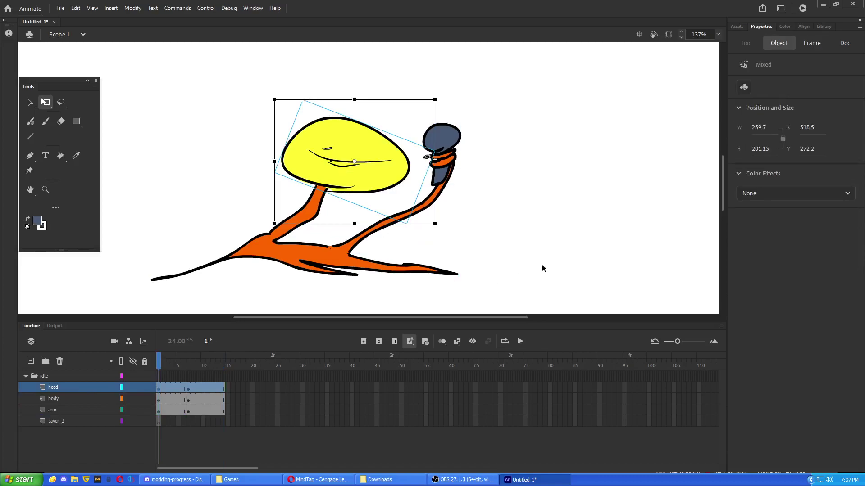
left_click(158, 387)
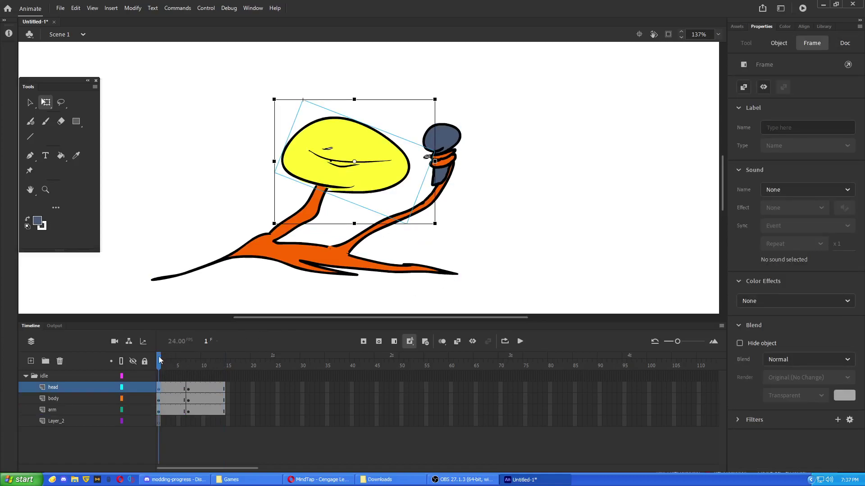
left_click_drag(158, 359, 198, 359)
left_click(202, 387)
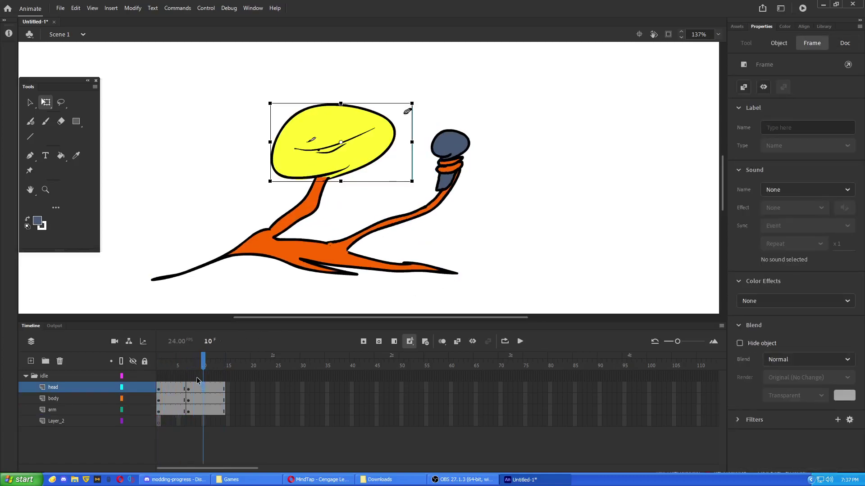
left_click(187, 387)
right_click(188, 386)
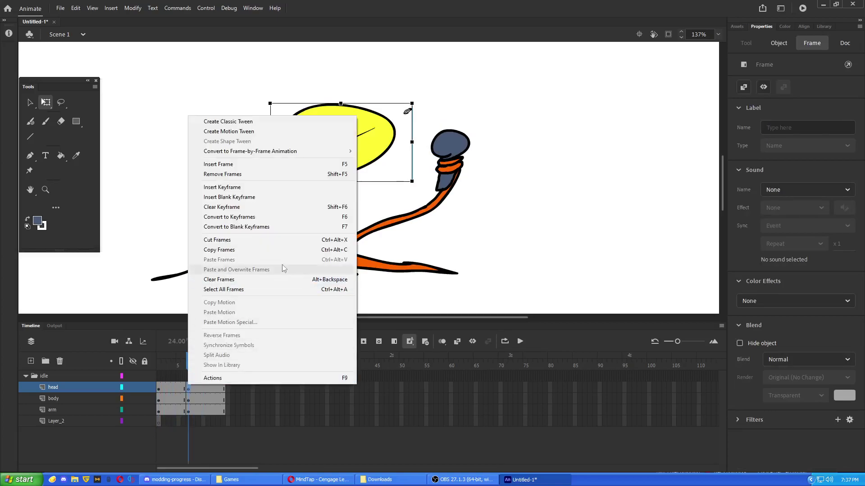
left_click(284, 239)
left_click(284, 239)
key("ctrl+z")
key("ctrl+z")
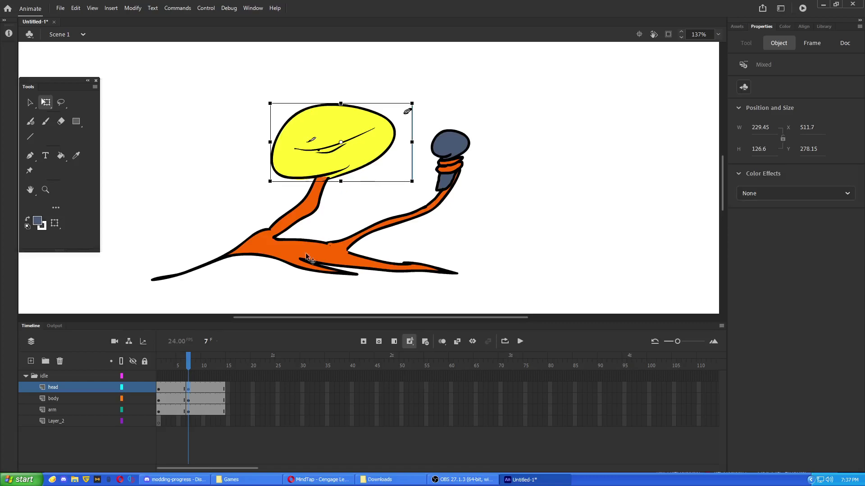
Replace the head layer's first keyframe with a copy of its frame 7 keyframe, and rotate the head clockwise down onto the neck
right_click(194, 387)
left_click(236, 253)
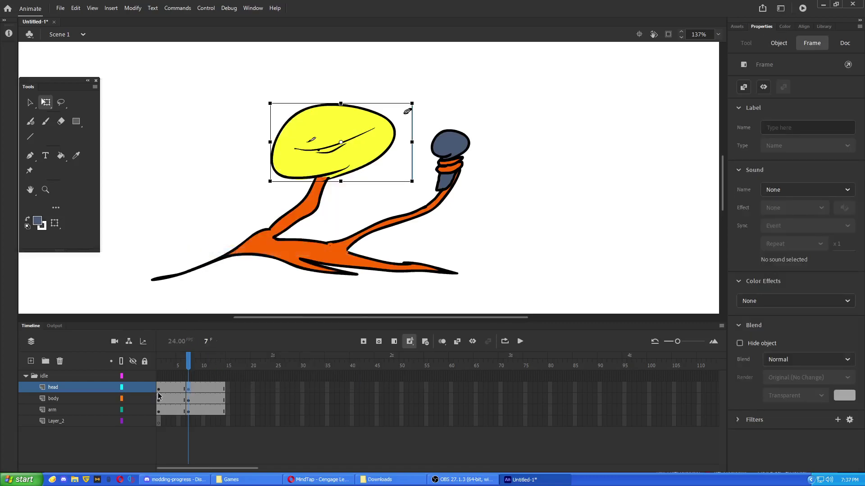
left_click(159, 390)
right_click(159, 390)
left_click(211, 254)
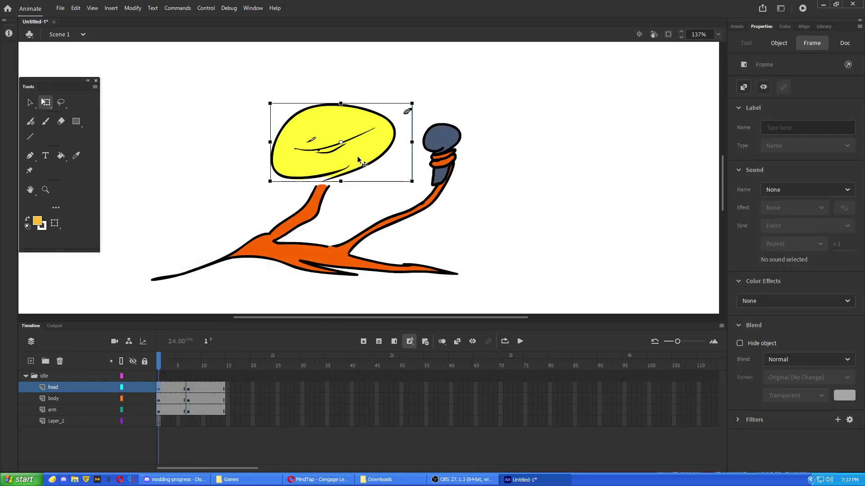
left_click_drag(408, 111, 393, 165)
Try a classic tween on the head layer's first keyframe and scrub through it
right_click(160, 391)
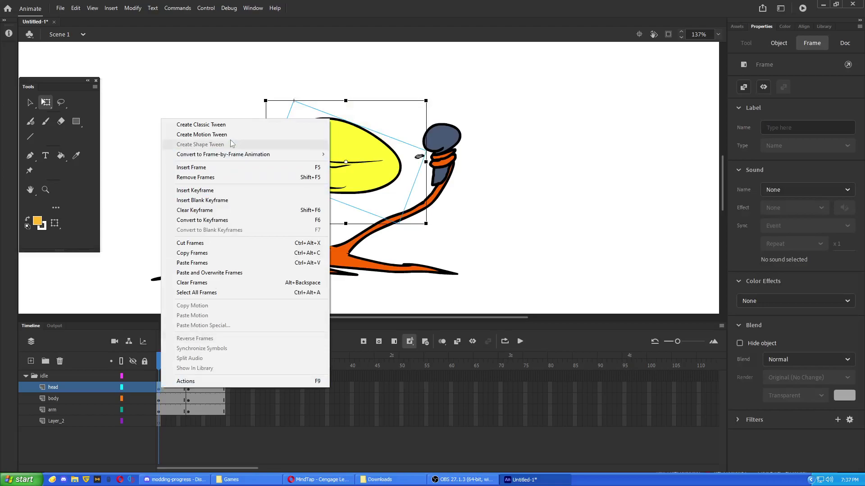
left_click(189, 121)
left_click(168, 363)
left_click_drag(168, 363, 54, 376)
Rotate the head slightly counterclockwise at frame 1 and settle it on the neck
left_click(184, 384)
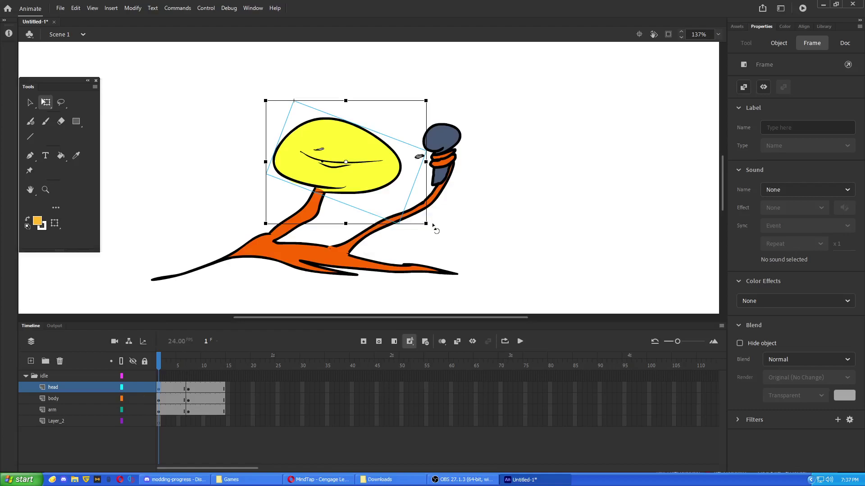
mouse_move(435, 227)
left_mouse_down()
mouse_move(456, 209)
mouse_move(436, 223)
left_mouse_up()
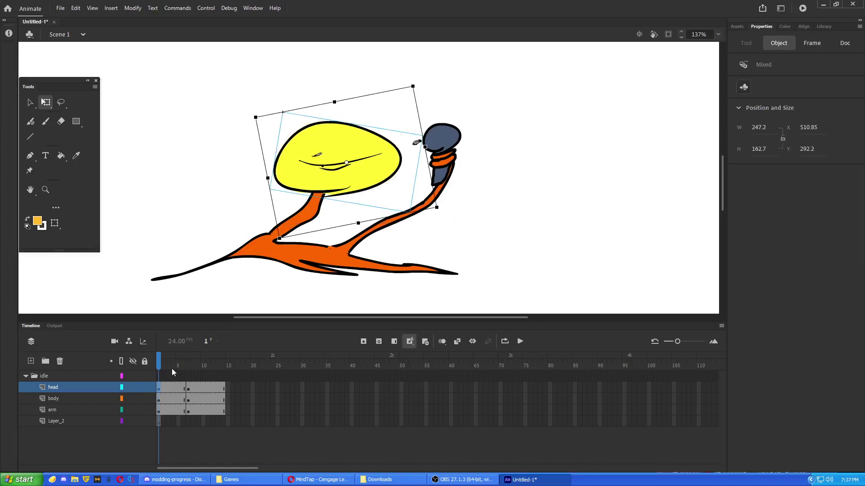
right_click(158, 390)
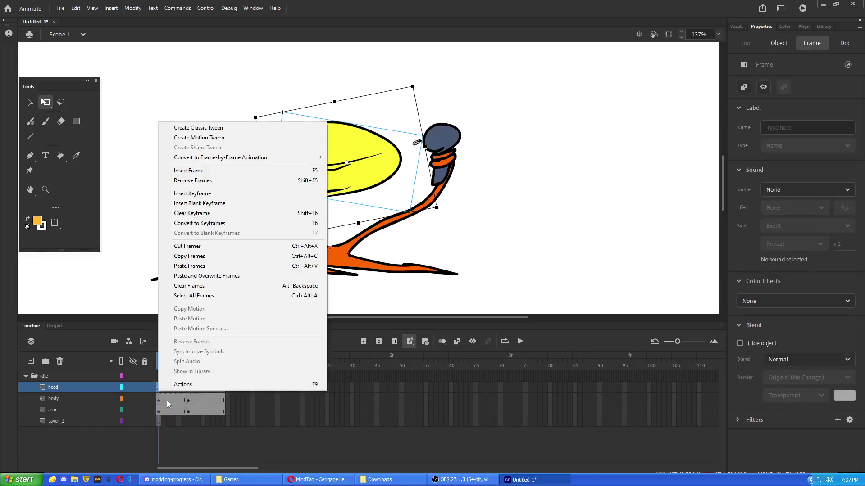
Create classic tweens on the body and arm layers between frames 1 and 7, and scrub back to frame 1
left_click(162, 400)
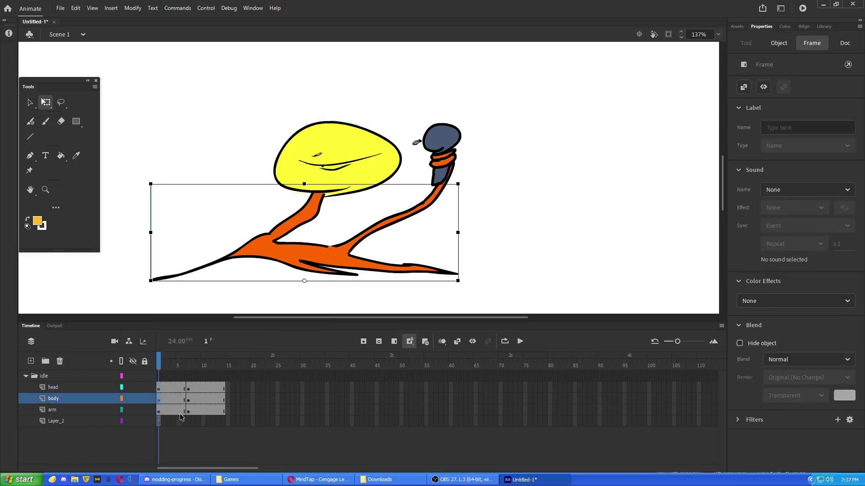
left_click(174, 410)
right_click(174, 410)
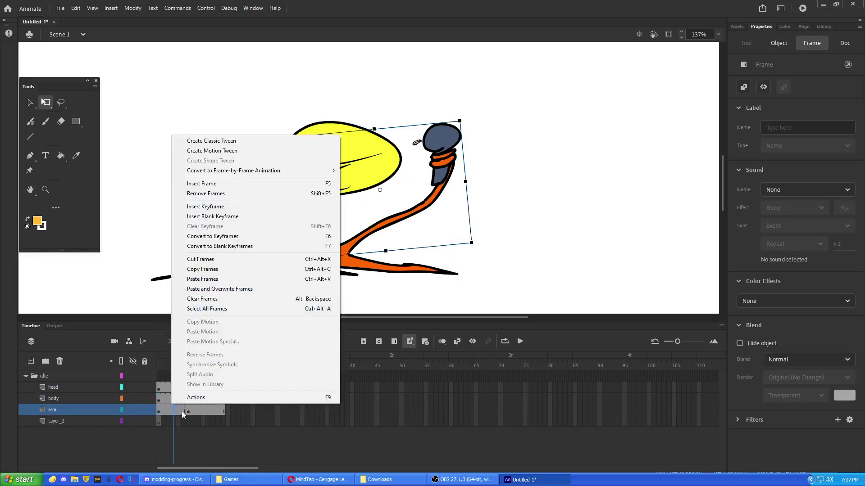
left_click(159, 396)
left_click_drag(158, 397, 182, 410)
right_click(182, 410)
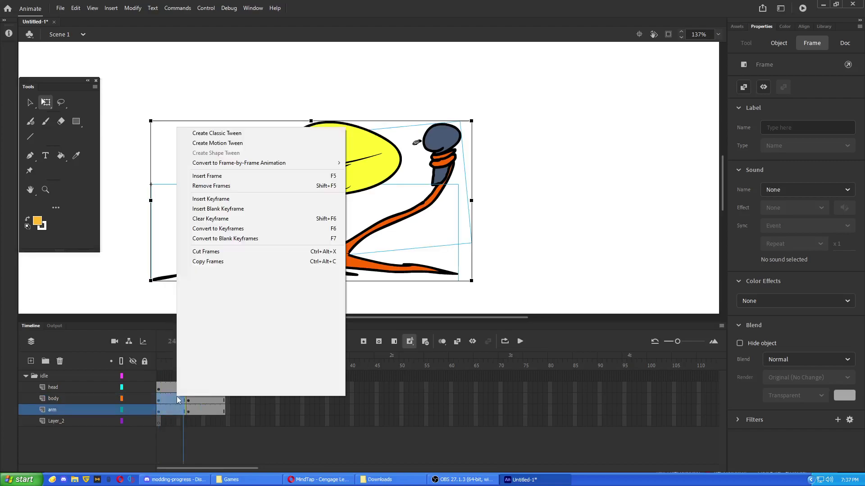
left_click(259, 134)
left_click_drag(183, 370, 127, 379)
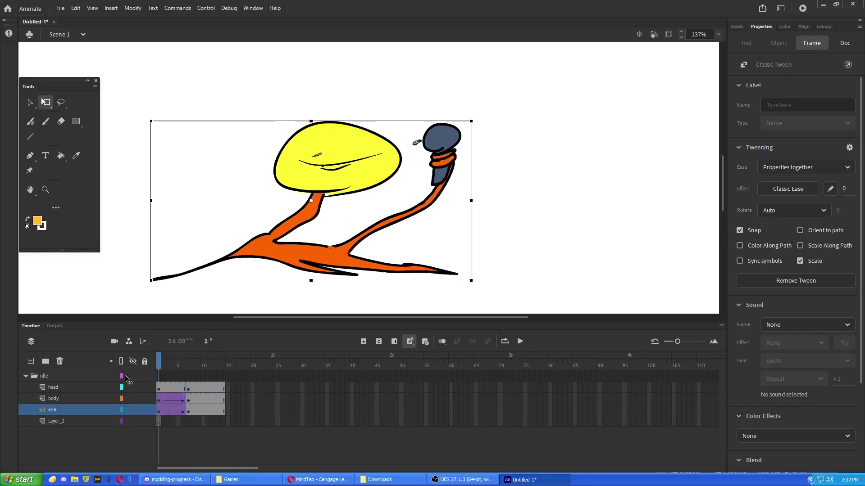
Create a classic tween on the head layer between frames 1 and 7 and play the animation
left_click(162, 387)
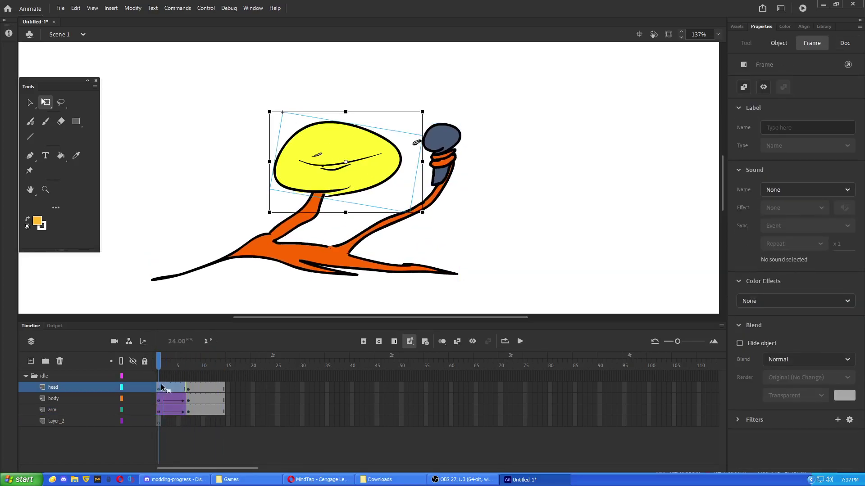
right_click(162, 387)
left_click(205, 121)
mouse_move(163, 364)
left_mouse_down()
mouse_move(184, 364)
mouse_move(150, 364)
left_mouse_up()
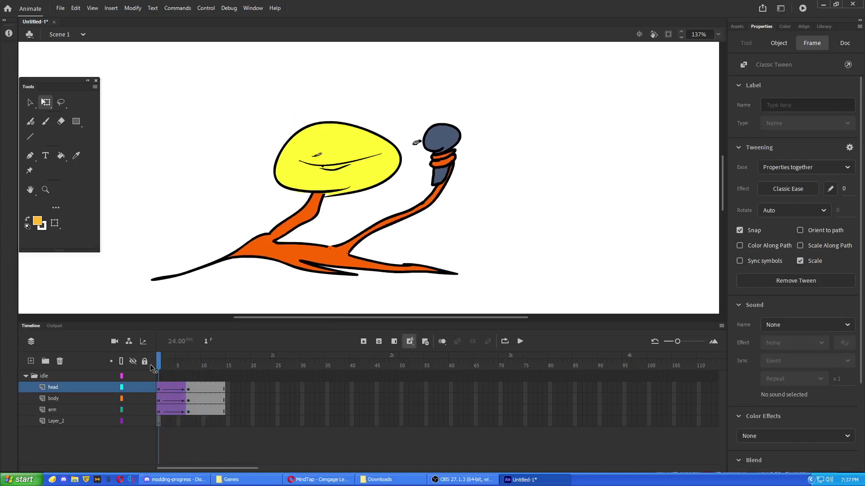
left_click(519, 342)
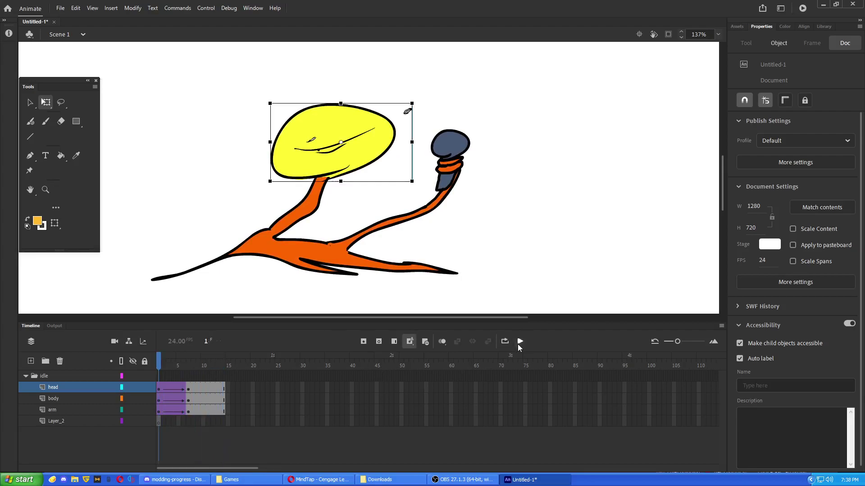
left_click(520, 342)
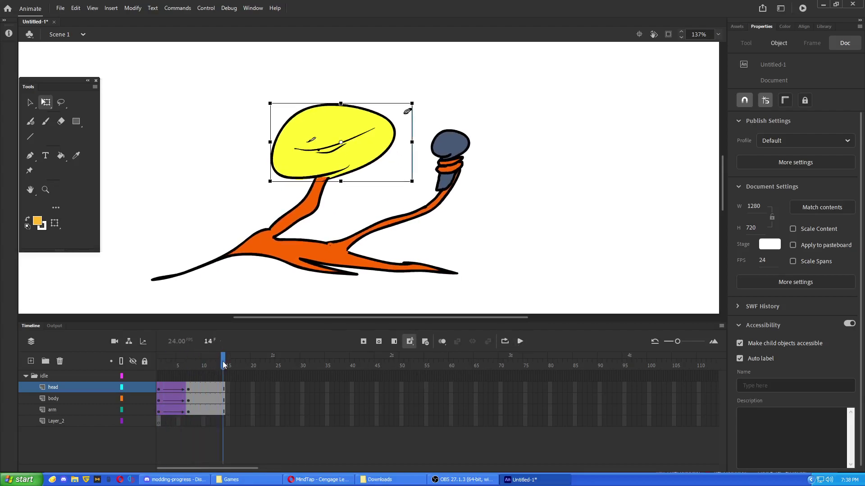
Apply the Circ Ease-Out easing effect to the head, body and arm classic tweens and preview the motion
left_click(168, 386)
left_click(168, 409)
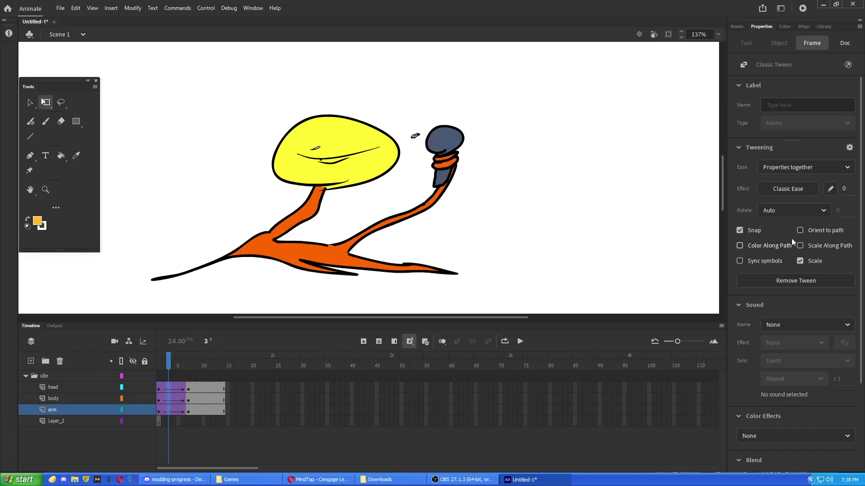
left_click(785, 190)
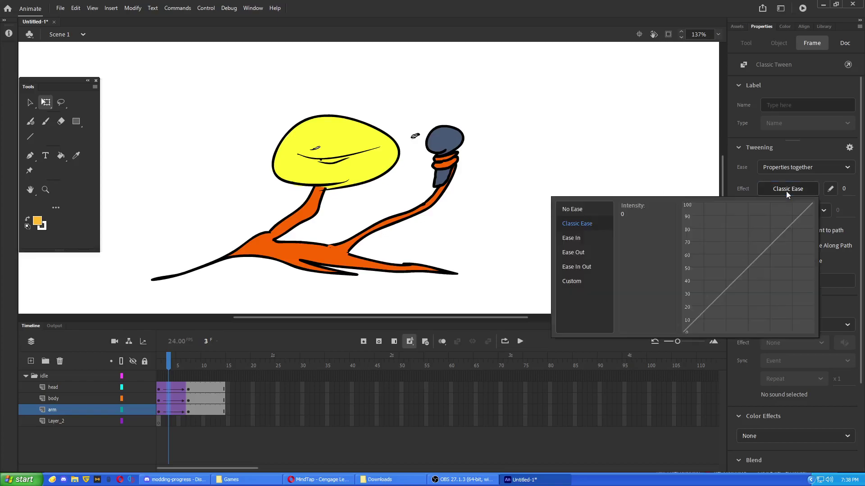
mouse_move(585, 253)
left_click(627, 299)
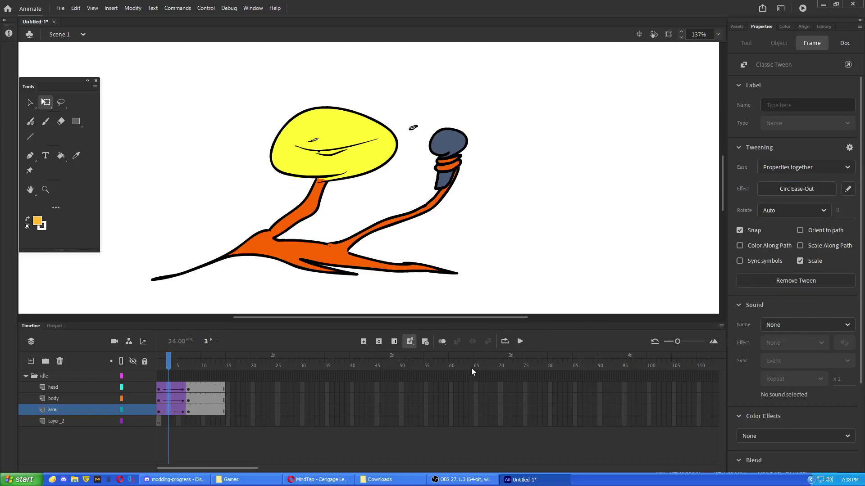
left_click(520, 341)
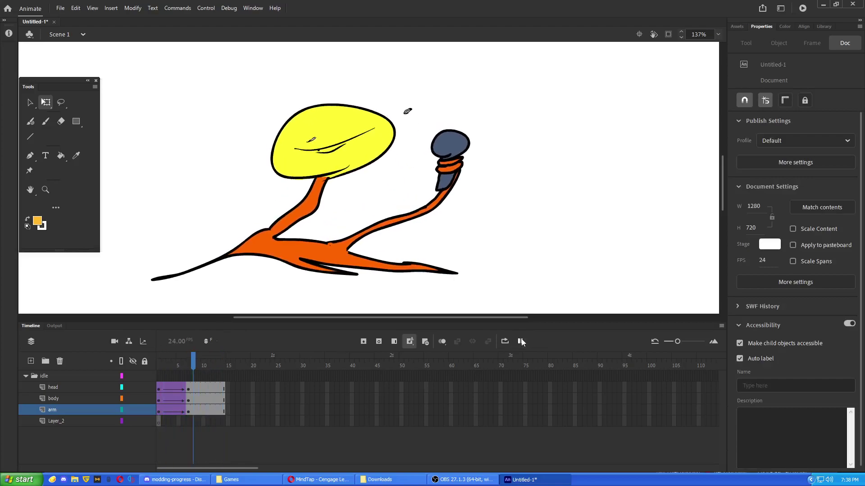
left_click(521, 342)
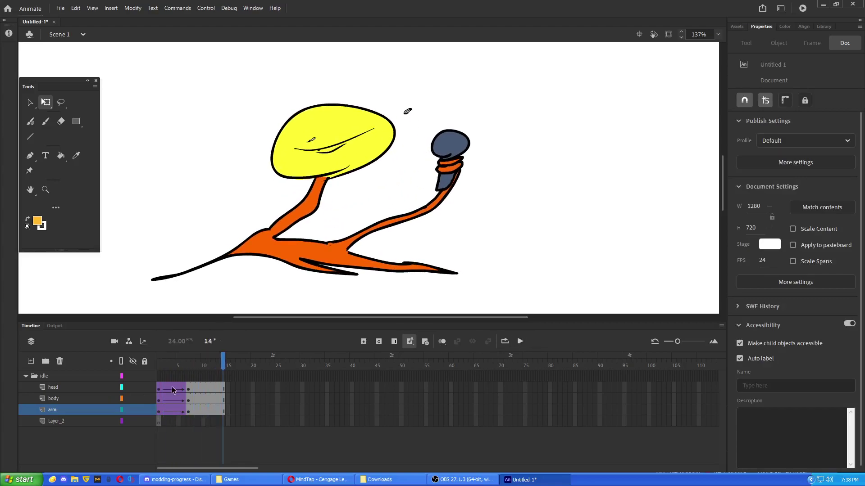
Convert the tweened frames 1 to 6 on the head, body and arm layers to keyframes
left_click(162, 388)
left_click(159, 388)
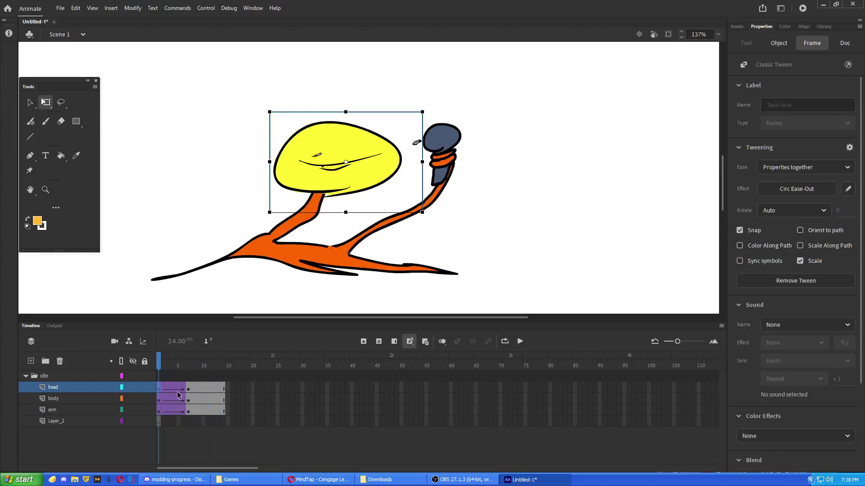
left_click(181, 413)
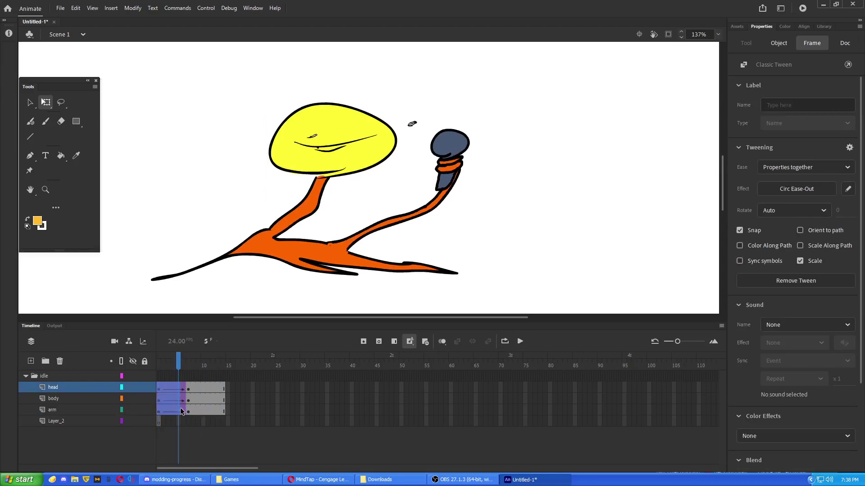
left_click_drag(187, 409, 168, 385)
right_click(168, 384)
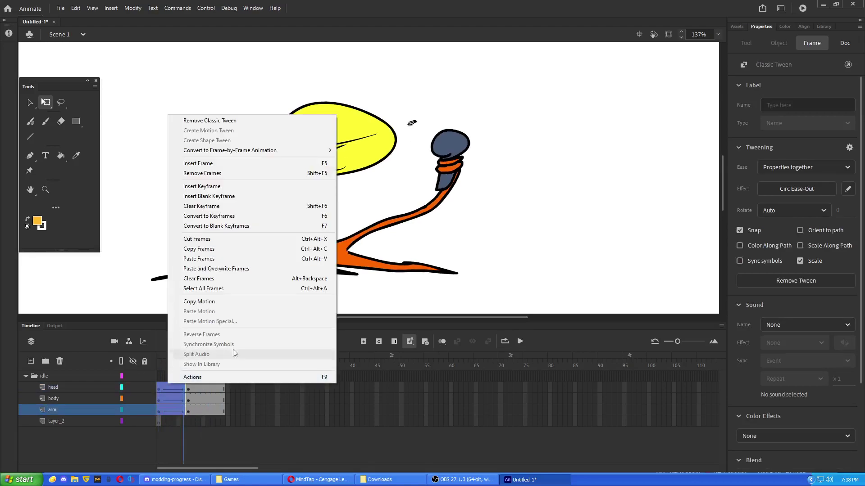
left_click(233, 212)
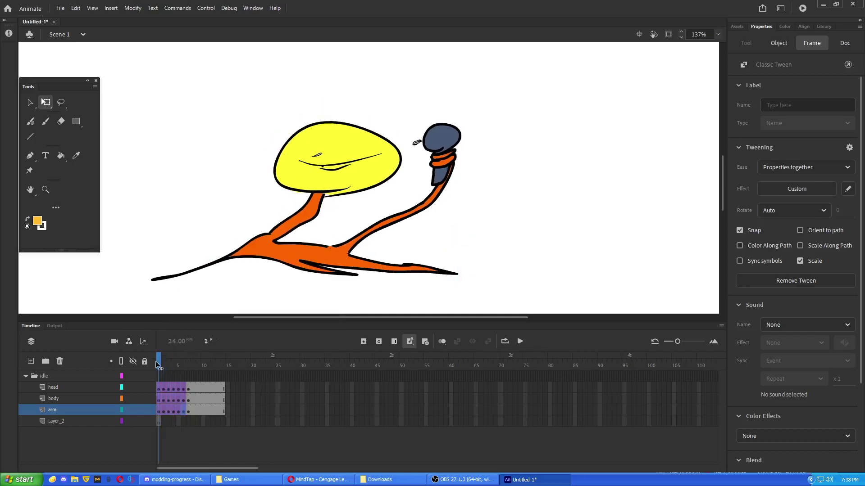
Remove the classic tweens from the keyframes in frames 1 to 6 on the head, body and arm layers
left_click_drag(161, 387, 183, 418)
right_click(175, 408)
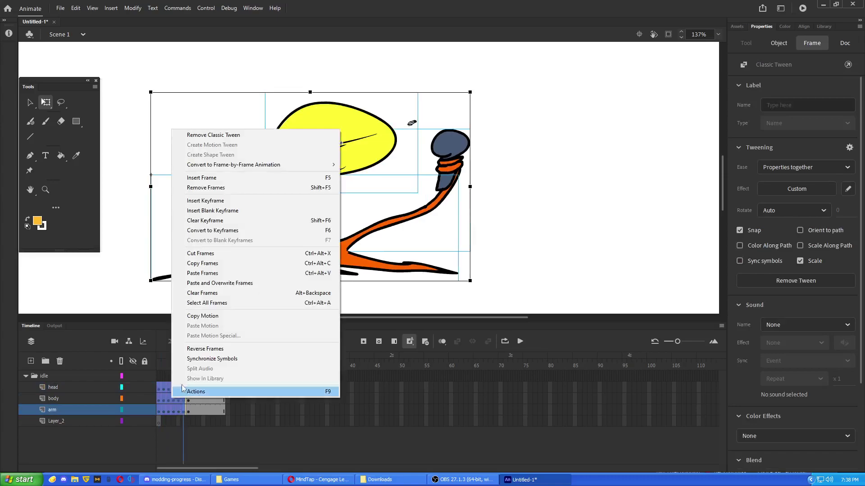
left_click(226, 136)
left_click_drag(182, 354, 155, 367)
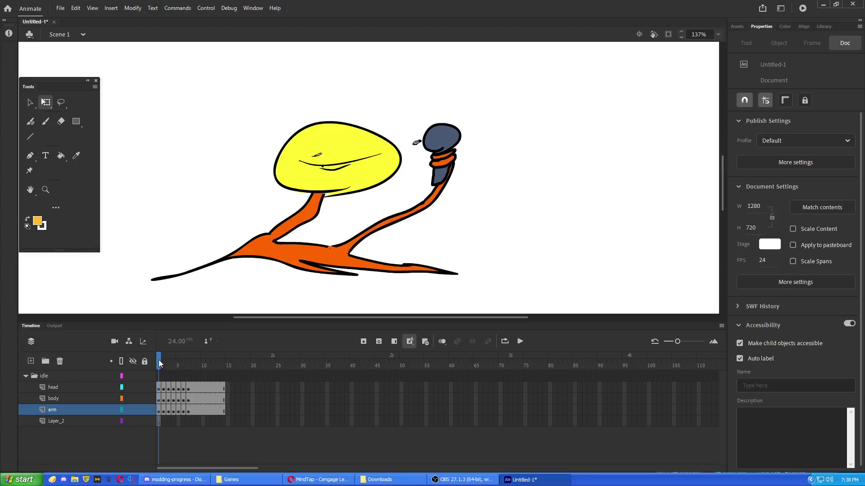
Remove frame 4 from the head, body and arm layers and extend their frame 3 keyframes by one frame
left_click_drag(159, 360, 169, 363)
left_click(174, 387)
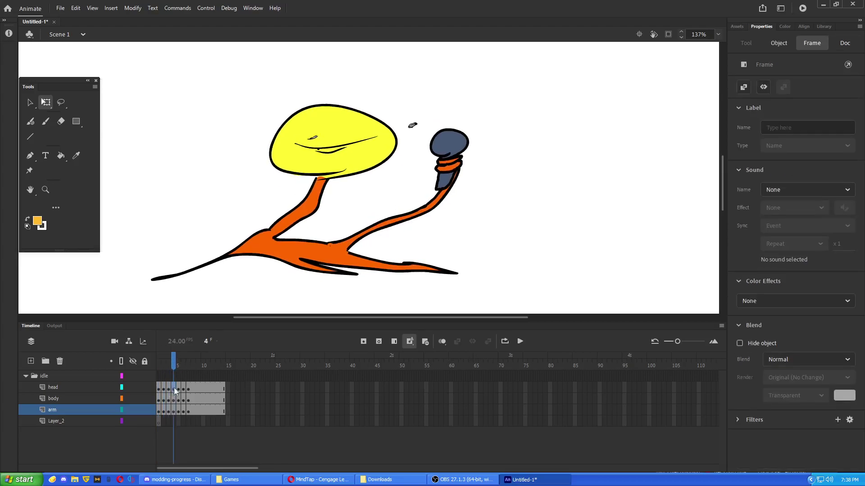
left_click(174, 411, "shift")
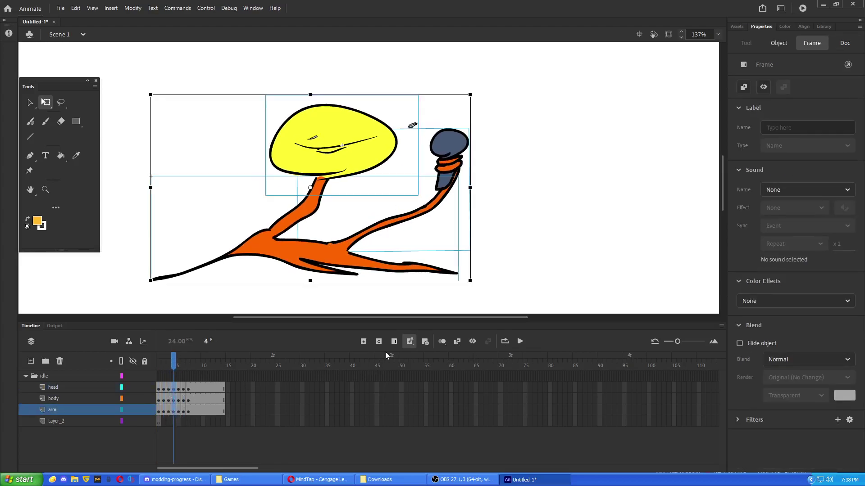
left_click(425, 341)
left_click(169, 387)
left_click(169, 410, "shift")
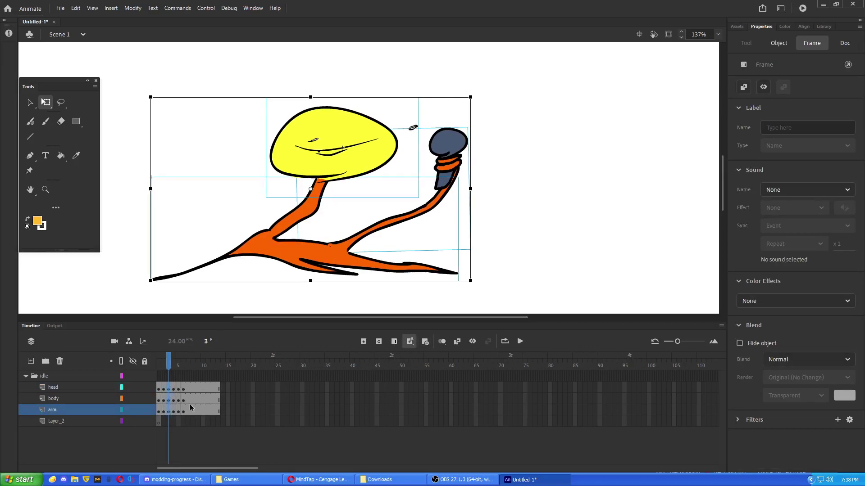
left_click(394, 342)
Remove frame 6 from the head, body and arm layers and extend their frame 5 keyframes by one frame
left_click_drag(164, 364, 182, 366)
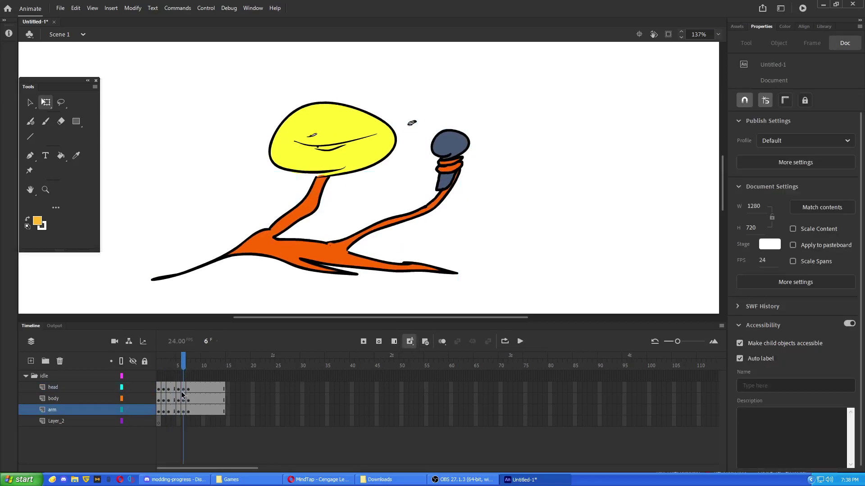
left_click(184, 390)
left_click(180, 410, "shift")
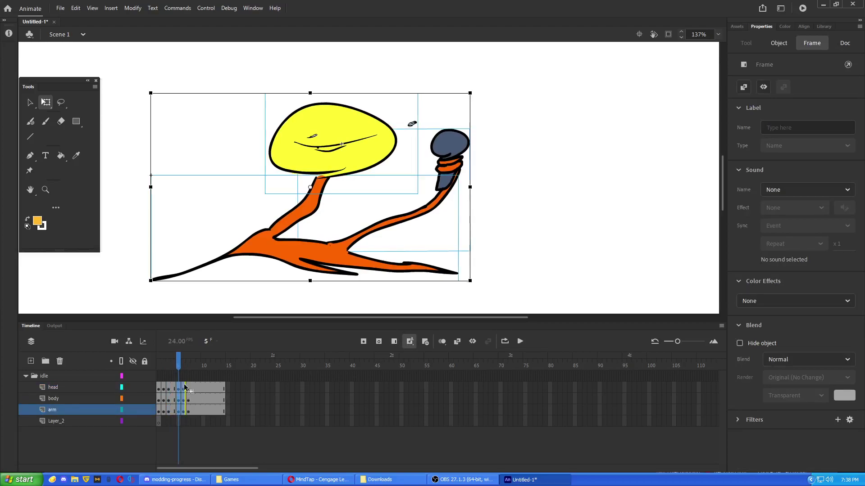
left_click(184, 389)
left_click(183, 410, "shift")
left_click(183, 388, "shift")
left_click(425, 342)
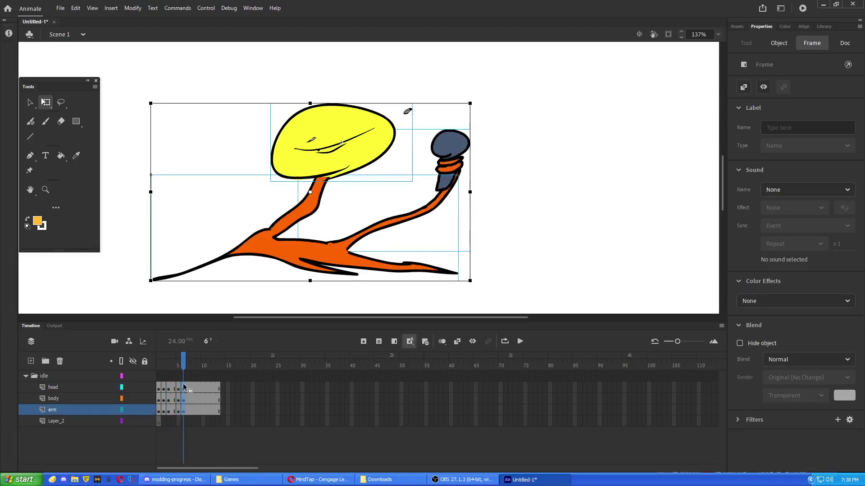
left_click_drag(179, 388, 179, 410)
left_click(393, 342)
Play the animation from frame 1 and inspect the head's pose at frame 3
key("shift+comma")
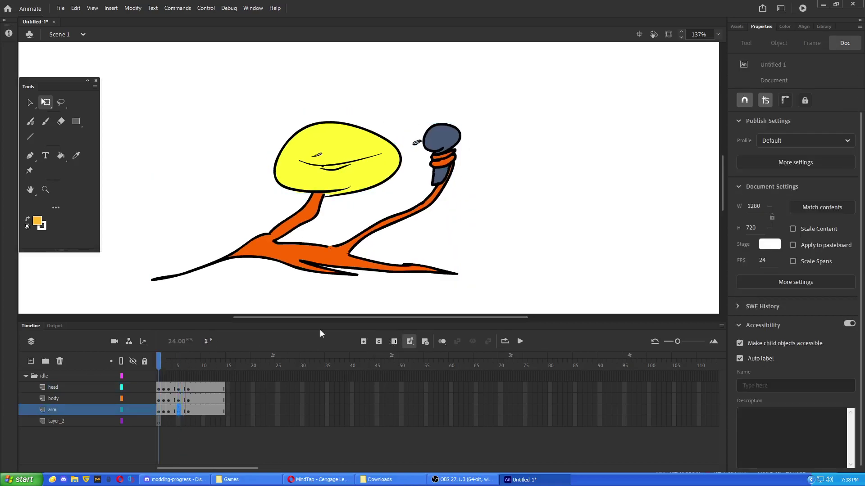
left_click(520, 342)
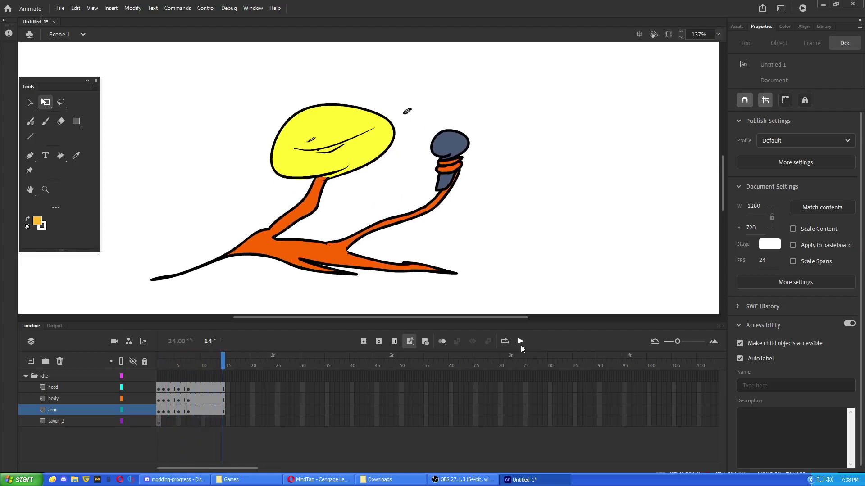
left_click_drag(222, 366, 164, 374)
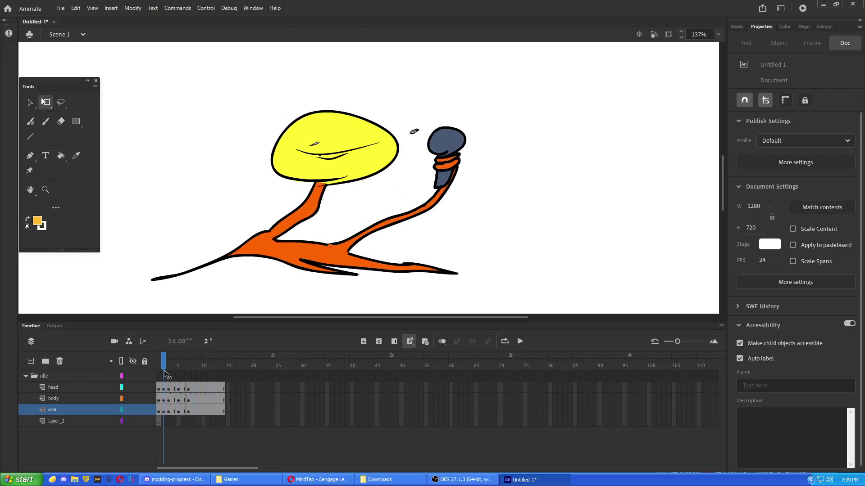
left_click(168, 356)
left_click(381, 151)
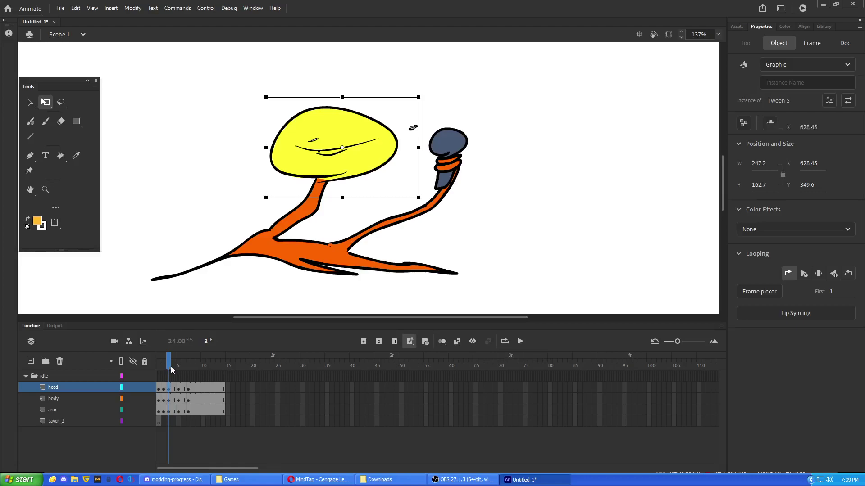
mouse_move(170, 365)
left_mouse_down()
mouse_move(159, 367)
mouse_move(169, 368)
left_mouse_up()
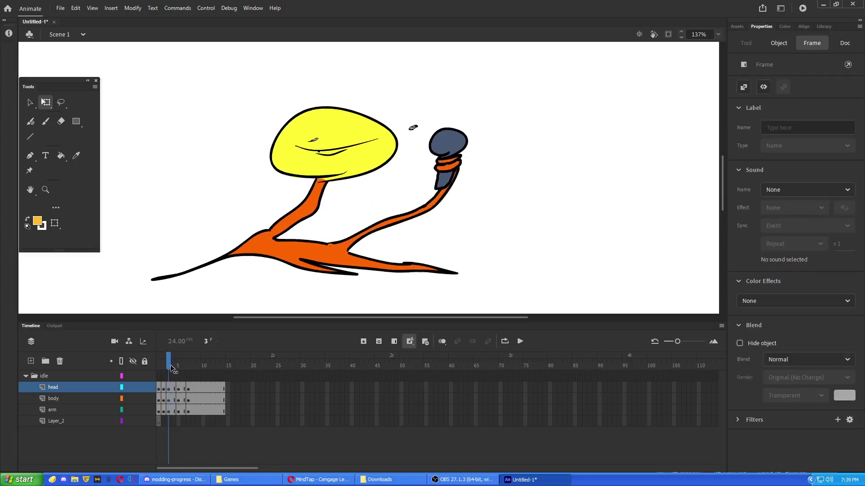
Turn on onion skinning and rotate the head slightly counterclockwise at frame 5
left_click(442, 342)
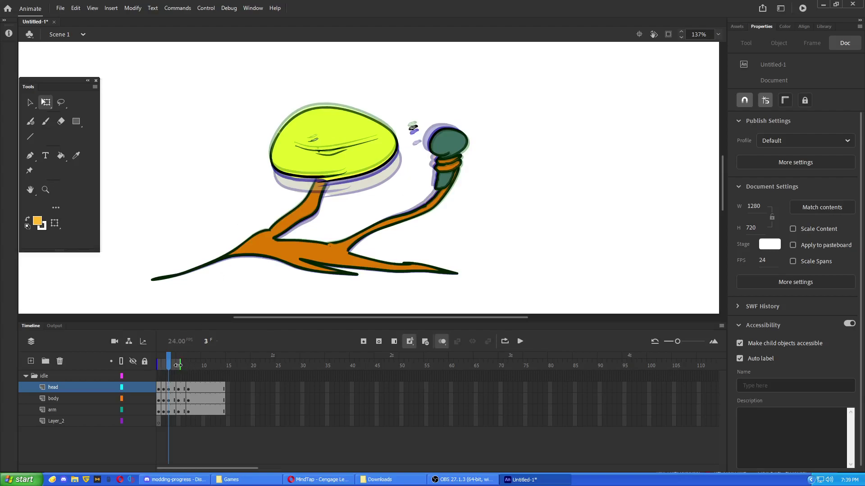
mouse_move(177, 365)
left_mouse_down()
mouse_move(167, 363)
mouse_move(190, 364)
mouse_move(167, 360)
mouse_move(178, 361)
left_mouse_up()
left_click(351, 145)
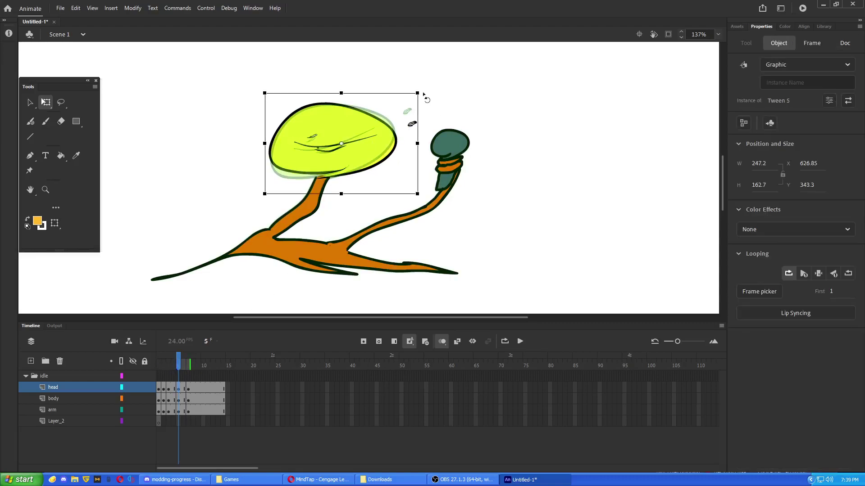
left_click_drag(423, 90, 417, 81)
Rotate the head slightly counterclockwise at frame 4 and play the animation
left_click_drag(177, 359, 174, 359)
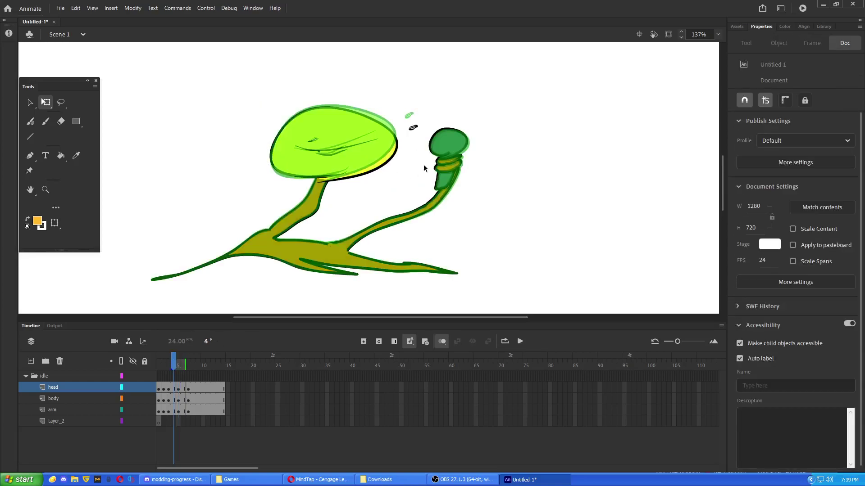
left_click(418, 129)
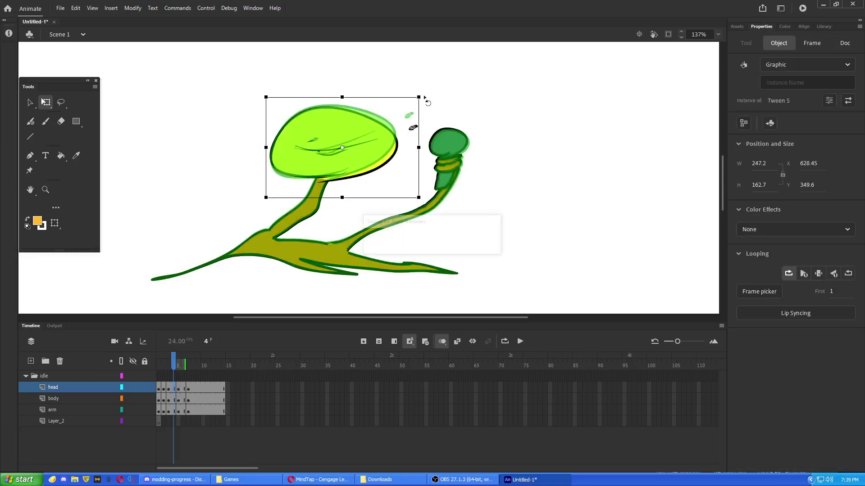
left_click_drag(431, 94, 432, 85)
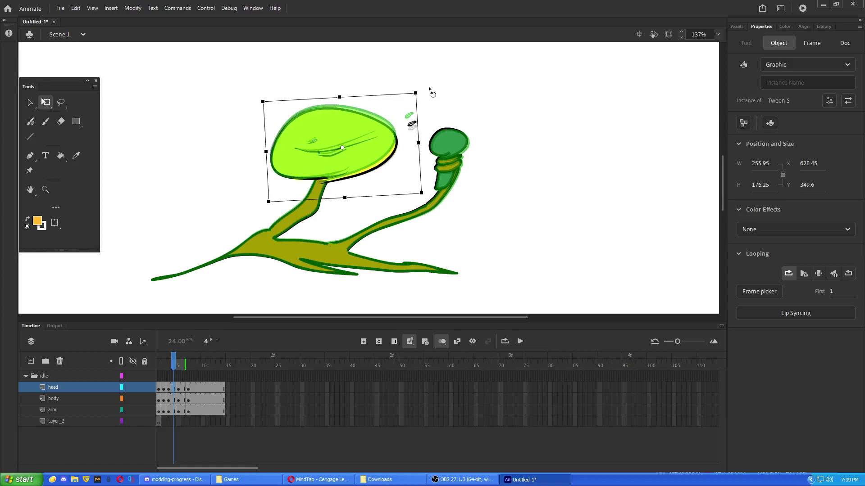
left_click(520, 342)
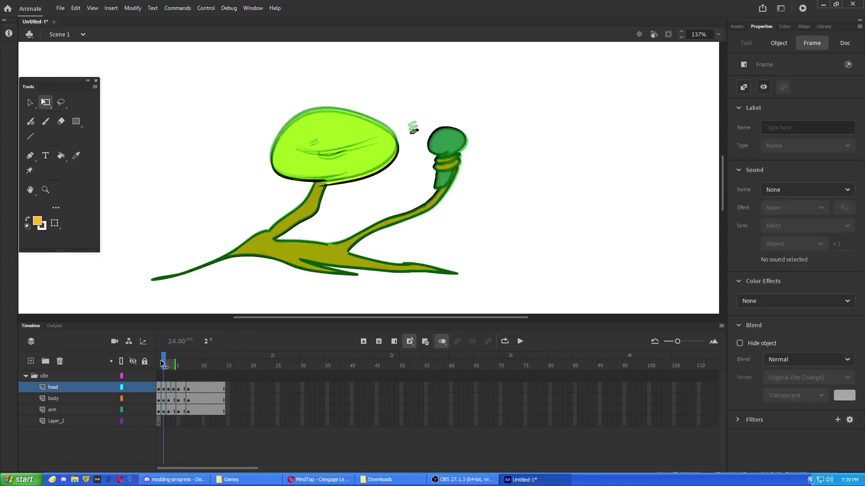
left_click(517, 345)
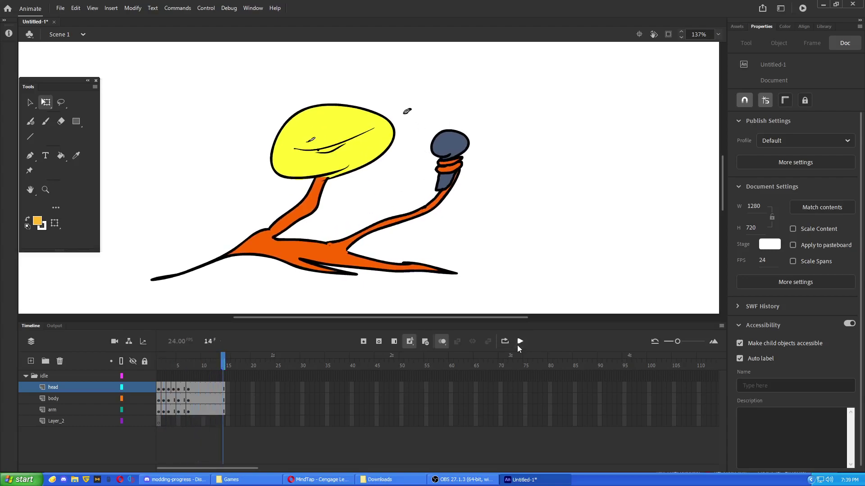
Replay the whole idle animation and return the playhead to frame 1
scroll(424, 241, "down", 2)
left_click_drag(419, 243, 441, 233)
left_click_drag(428, 284, 360, 296)
mouse_move(210, 367)
left_mouse_down()
mouse_move(168, 367)
mouse_move(218, 368)
mouse_move(172, 383)
mouse_move(287, 388)
mouse_move(149, 386)
mouse_move(223, 366)
mouse_move(45, 366)
left_mouse_up()
key("Return")
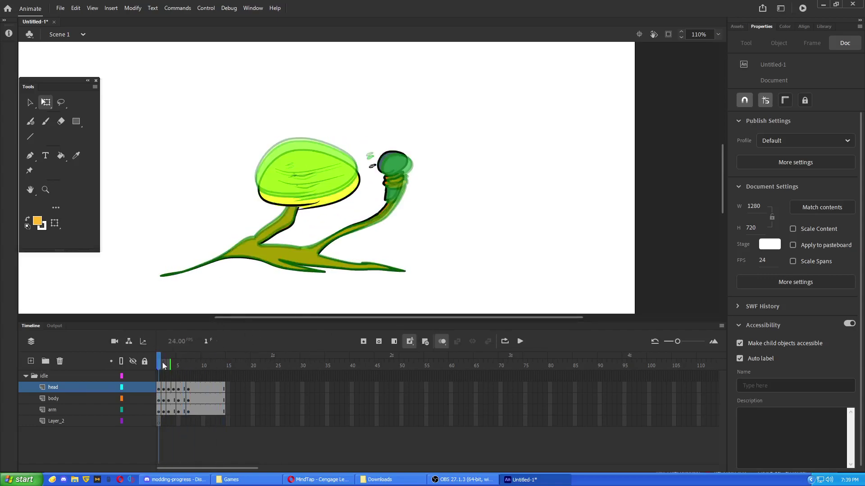
left_click_drag(163, 362, 93, 388)
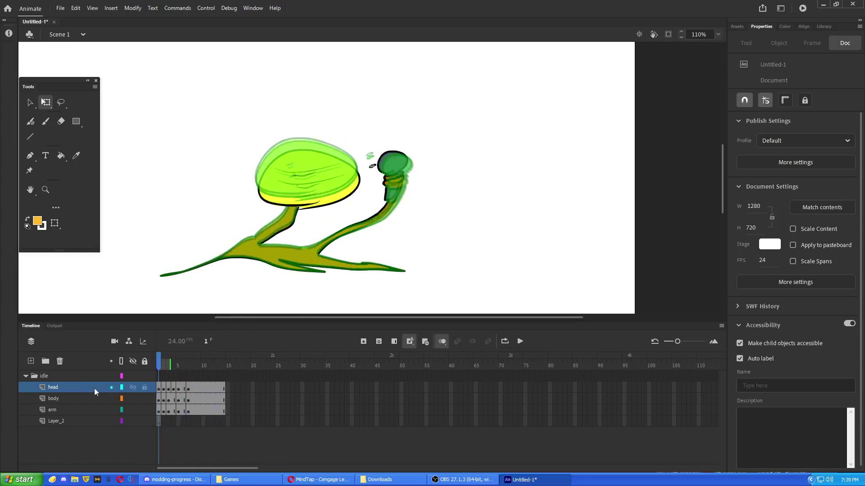
Convert the head, body and arm layers into one graphic symbol named "idle" and play it back
left_click(85, 410, "shift")
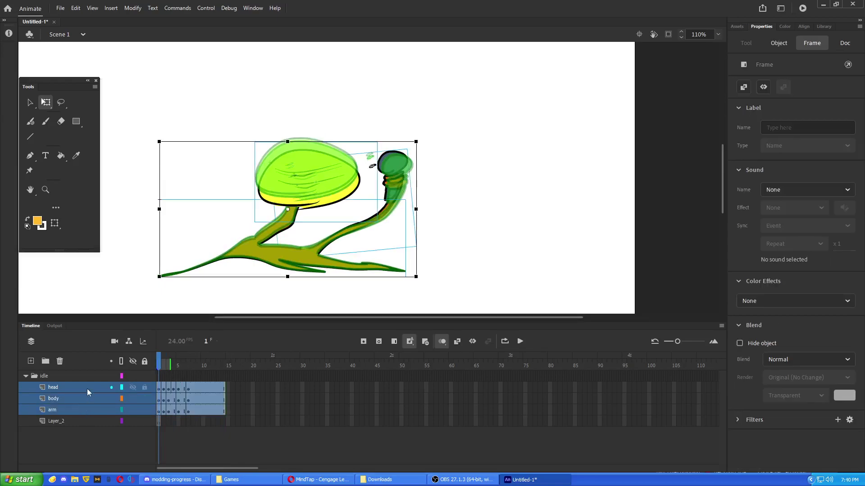
right_click(87, 388)
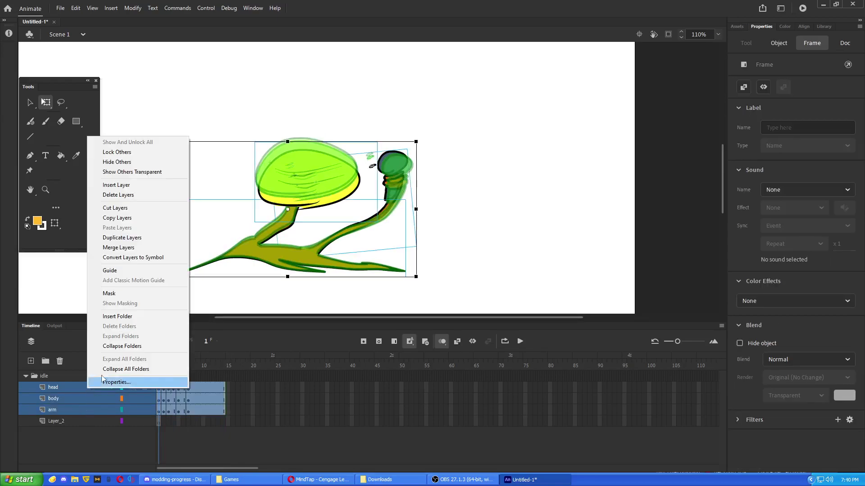
left_click(149, 258)
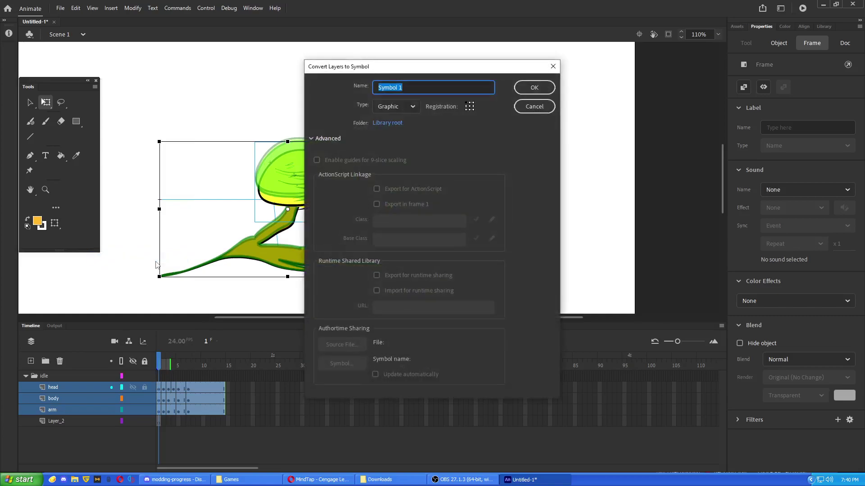
type("idle")
key("Return")
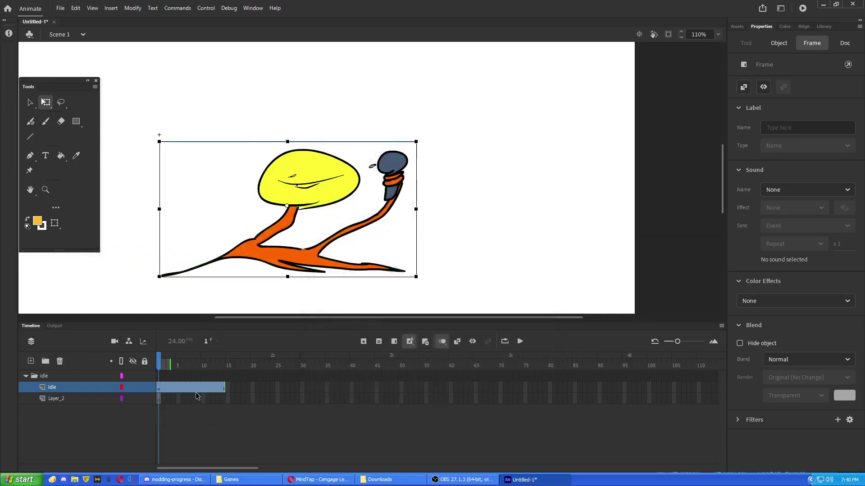
key("Return")
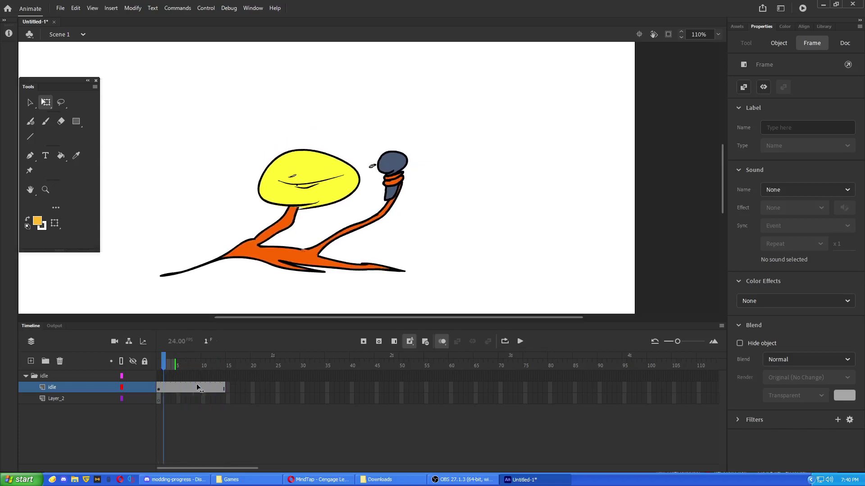
Start generating a sprite sheet from the idle symbol, keeping Sparrow v2 as the data format
left_click(30, 102)
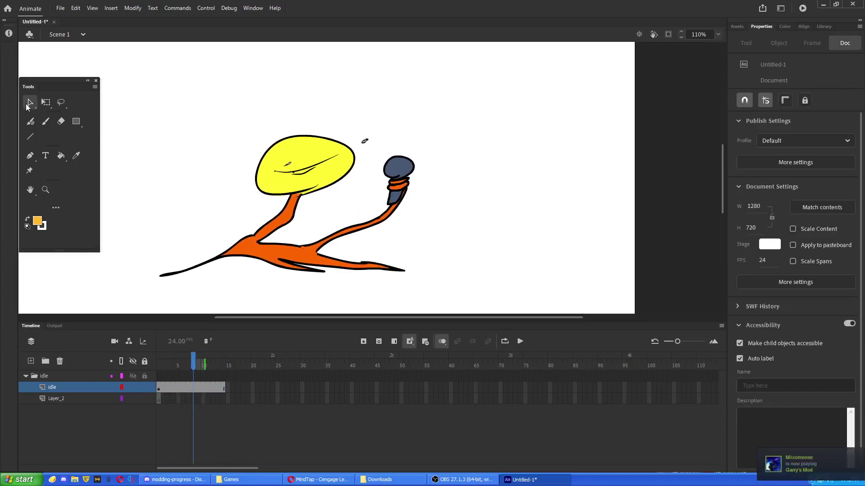
right_click(290, 160)
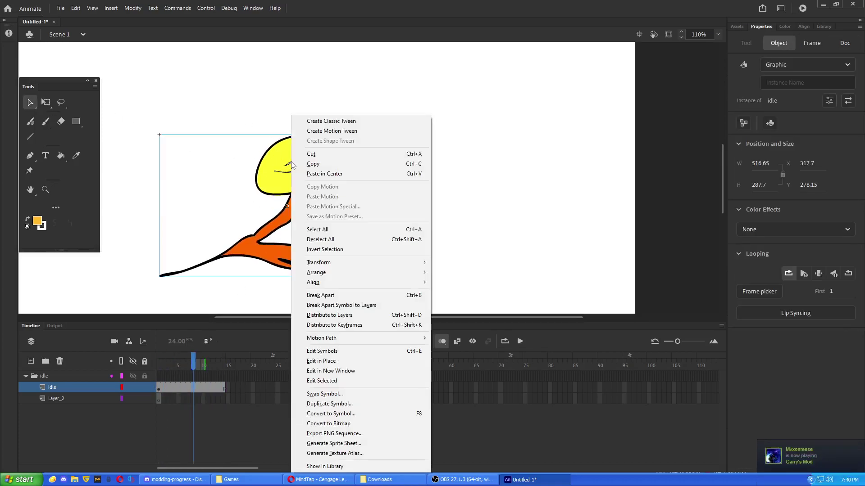
left_click(338, 443)
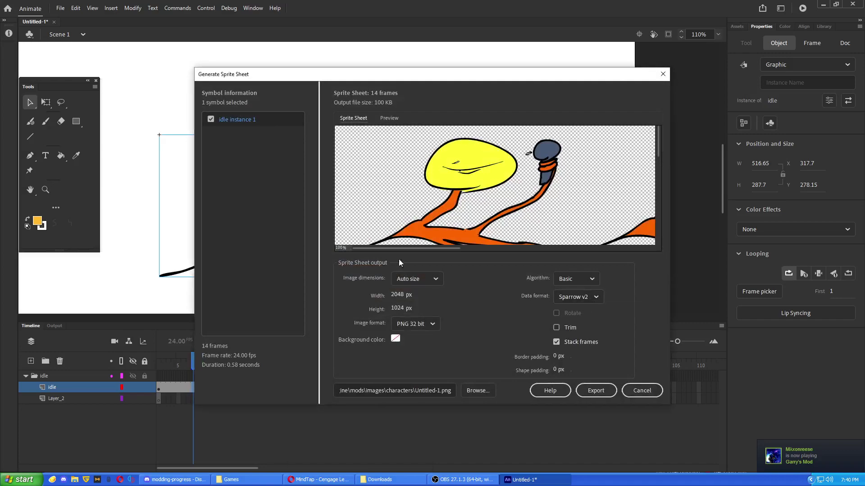
left_click(580, 299)
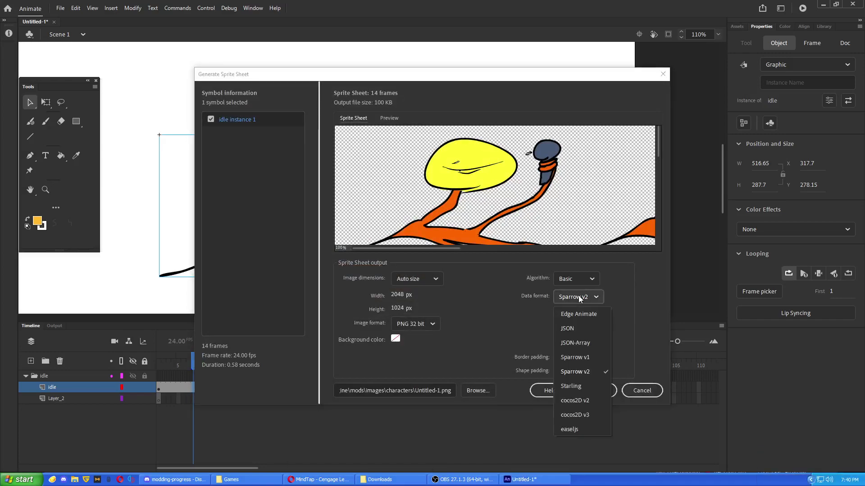
left_click(635, 294)
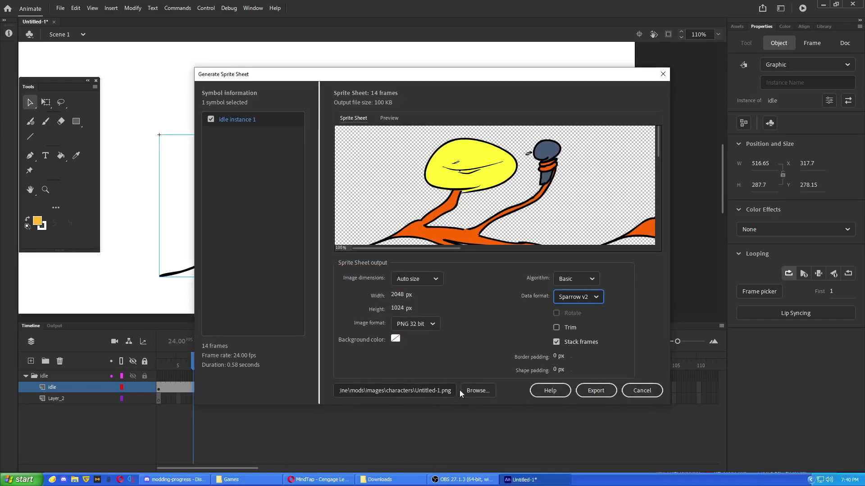
Export the sprite sheet to the FNF Mod things folder as "a funny little character"
left_click(477, 390)
scroll(238, 180, "up", 3)
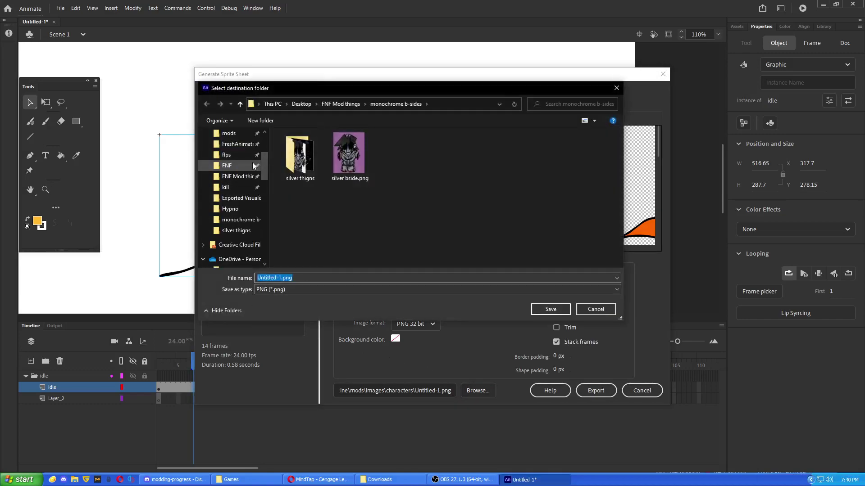
left_click(246, 180)
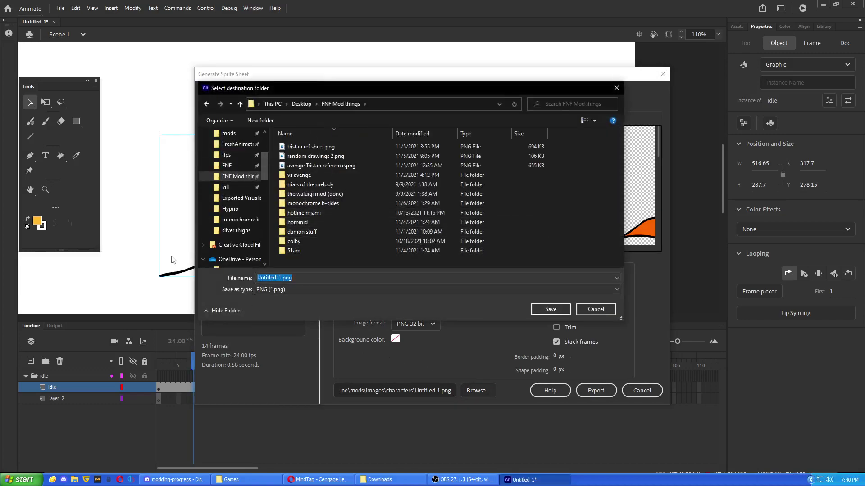
type("a funny little character")
key("Return")
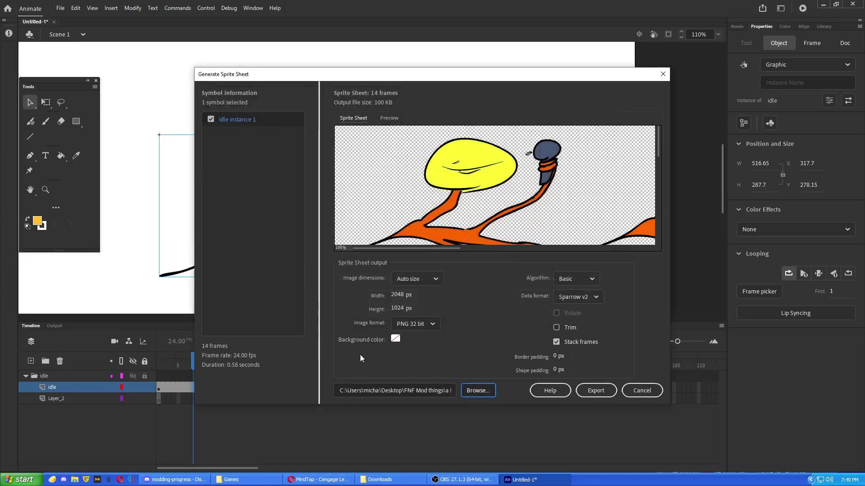
left_click(609, 392)
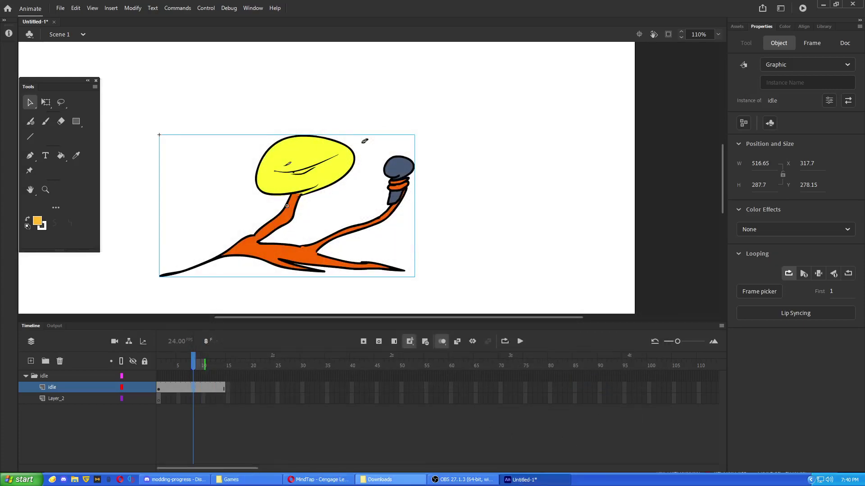
Switch to File Explorer and open the FNF Mod things folder containing the exported files
left_click(383, 480)
left_click(652, 77)
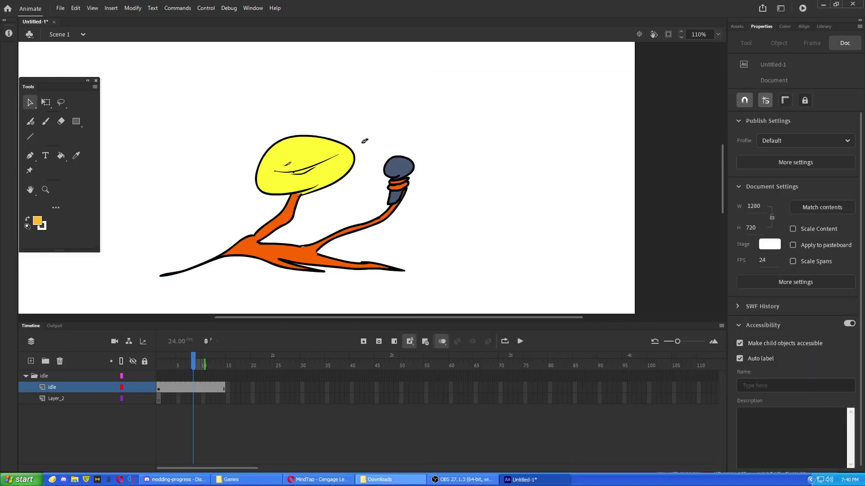
left_click(389, 480)
scroll(467, 188, "up", 4)
left_click(468, 236)
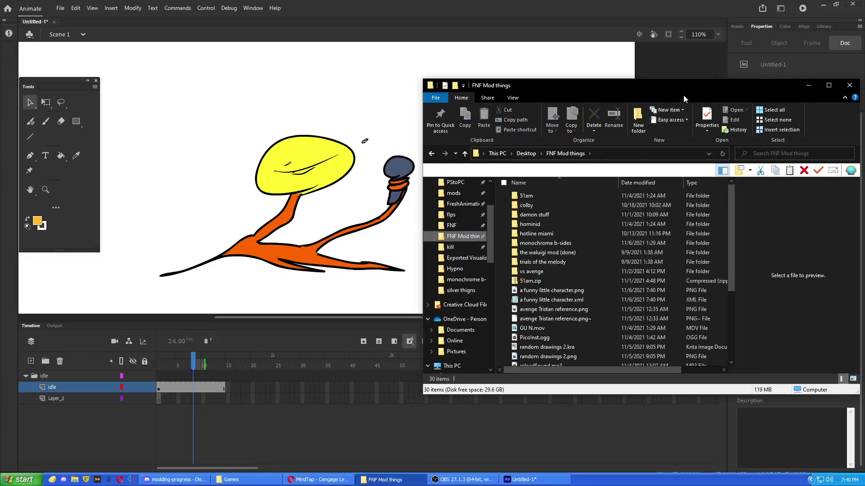
Inspect the exported "a funny little character" XML and PNG files, then close them and return to Animate
scroll(568, 281, "down", 1)
left_click(565, 268)
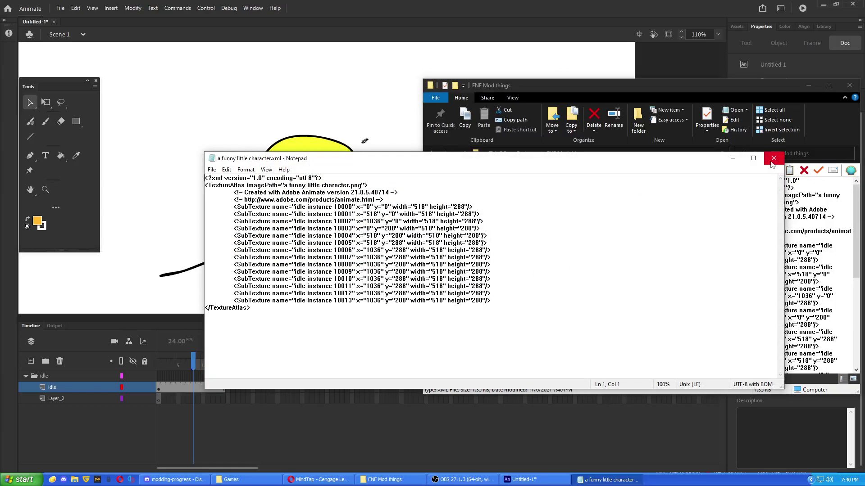
left_click(773, 158)
key("Up")
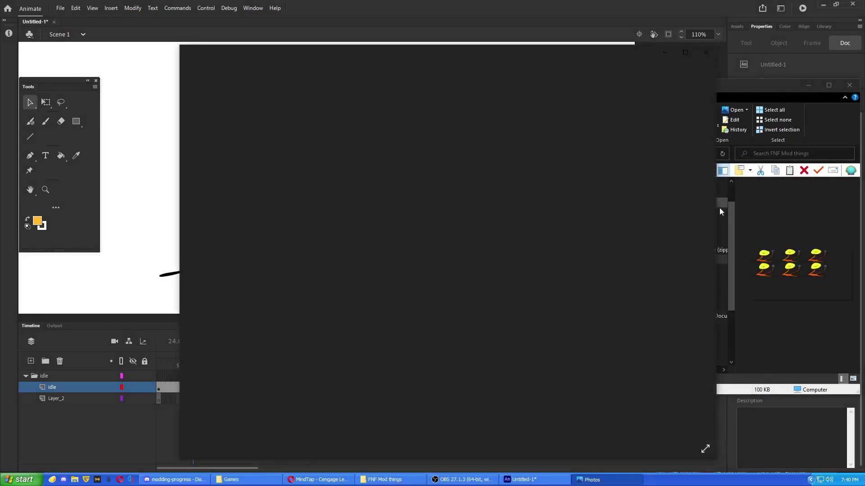
left_click(715, 55)
left_click(847, 85)
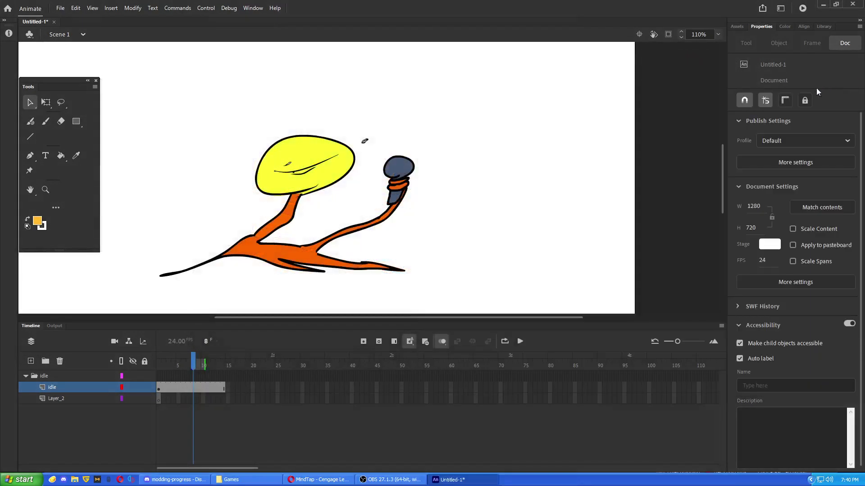